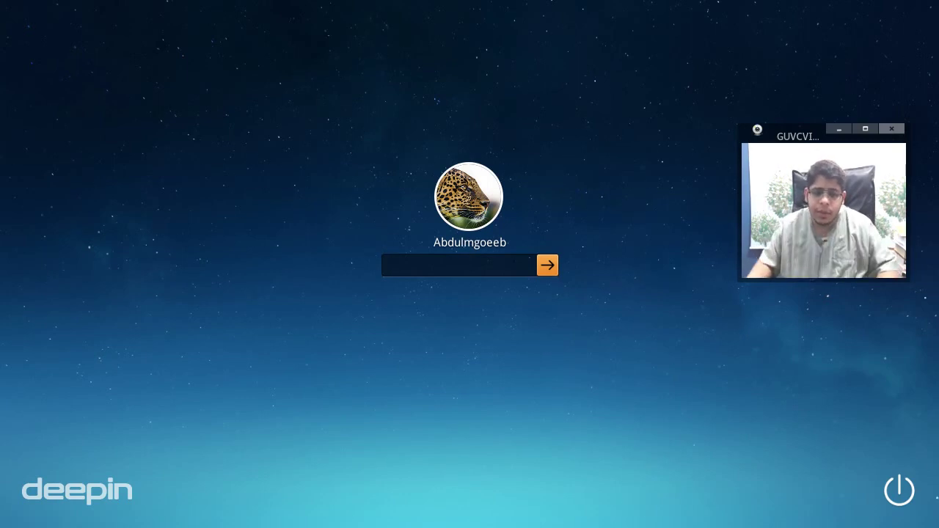
Log in to the desktop session by entering the account password
type("****")
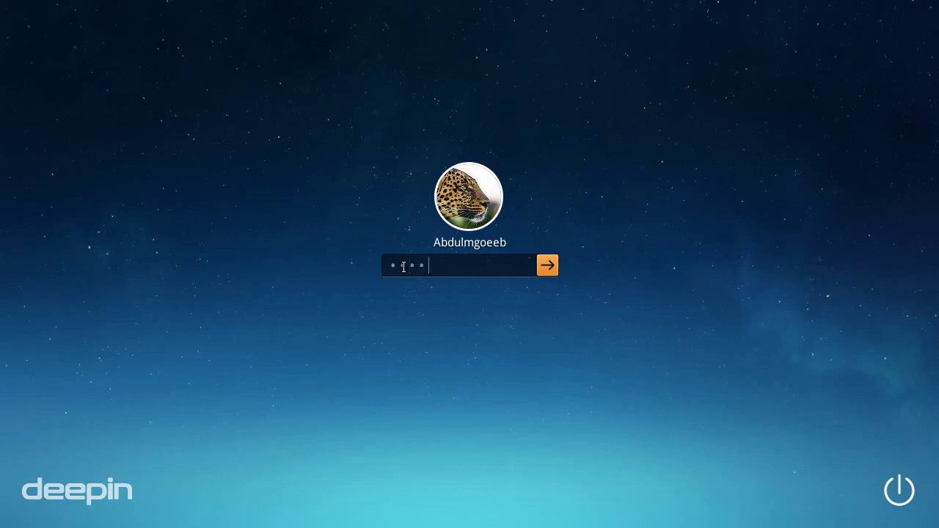
key("Return")
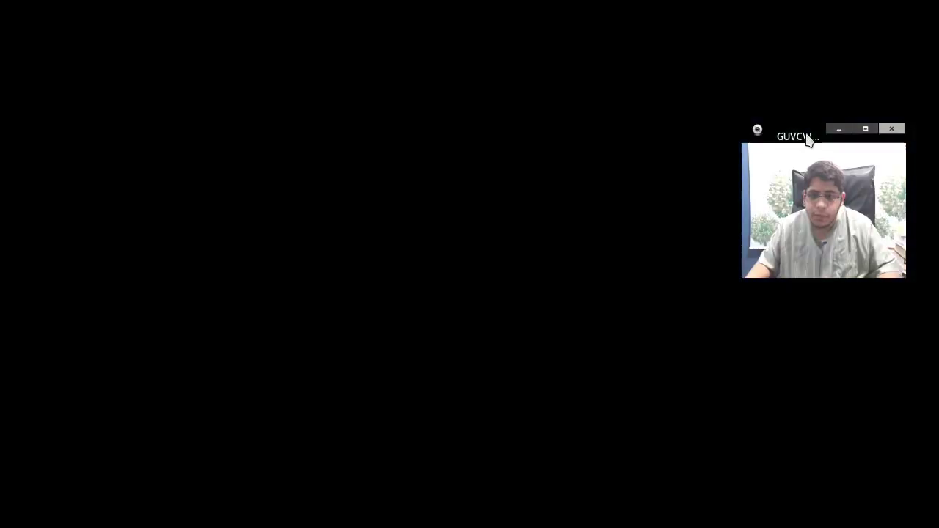
Move the webcam window into the upper-right corner of the desktop
right_click(798, 138)
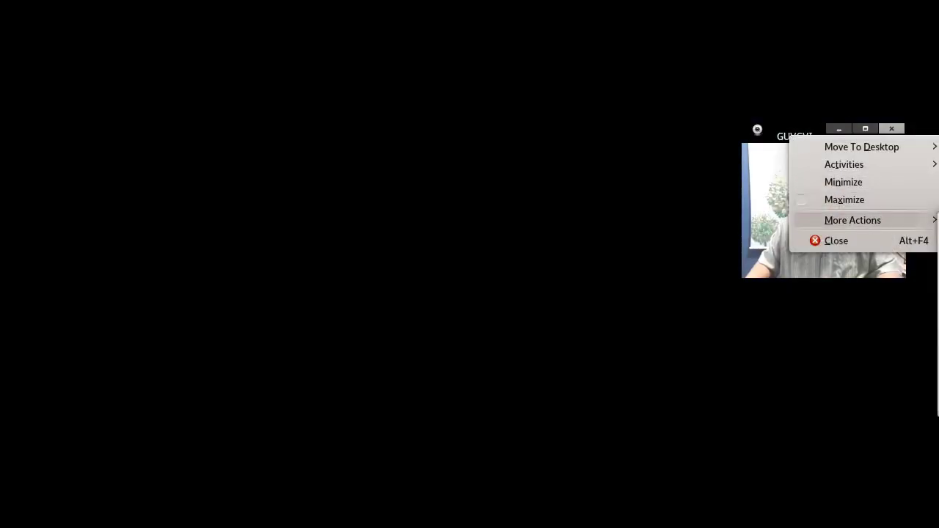
left_click(801, 142)
left_click_drag(802, 142, 857, 0)
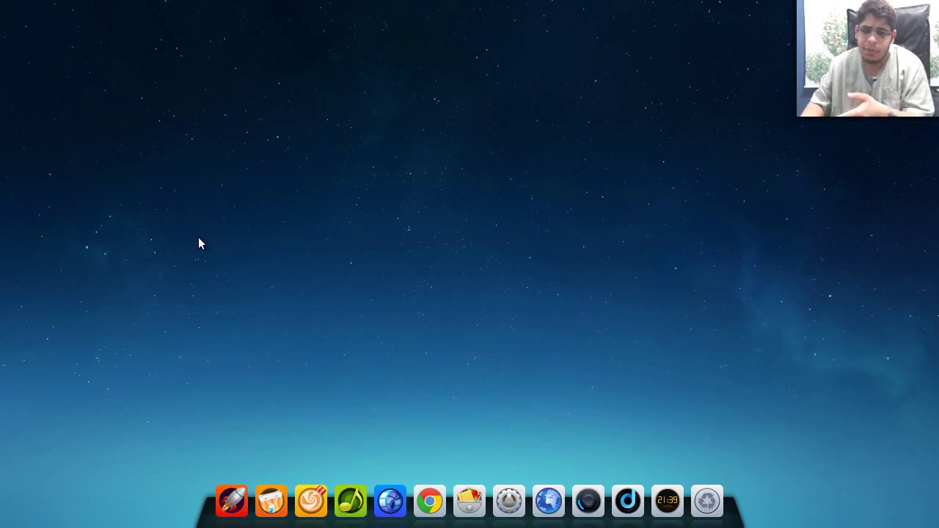
Search the installed applications for "ter", launch Deepin Terminal and maximize its window
key("super")
type("ter")
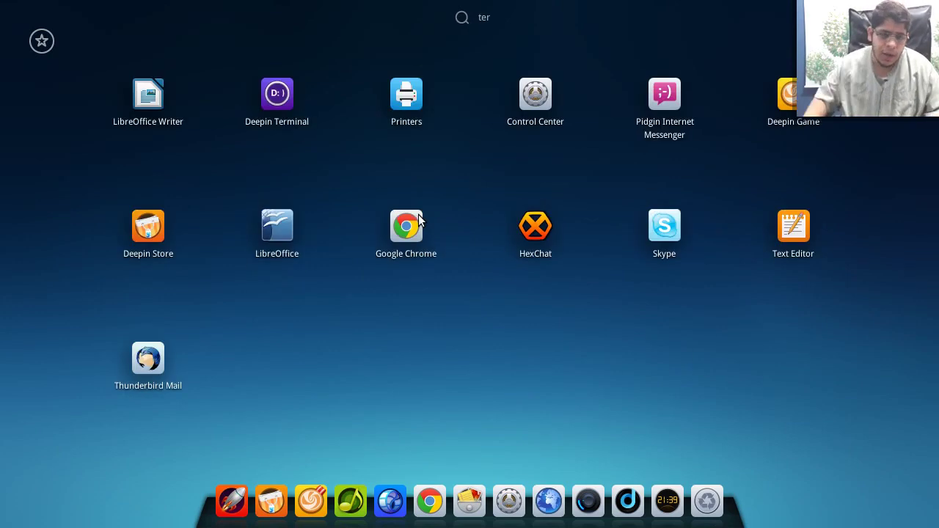
left_click(279, 91)
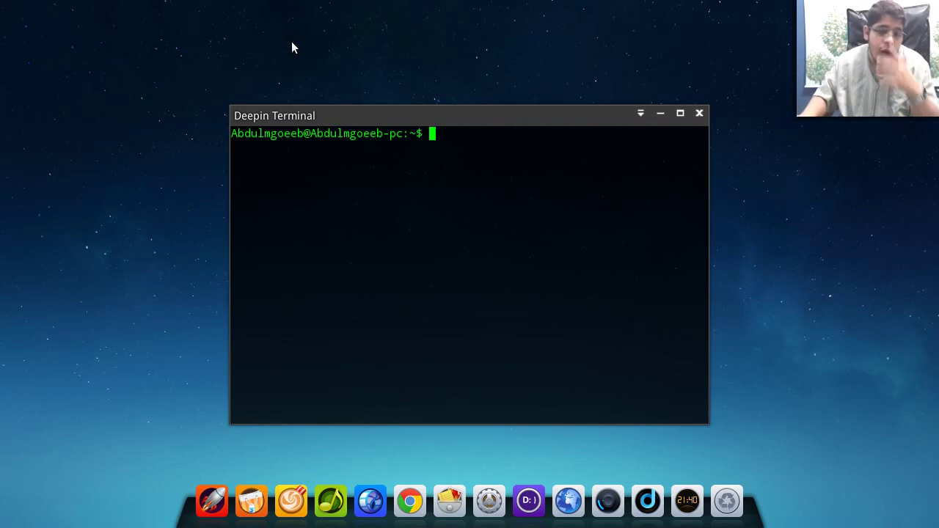
left_click(680, 114)
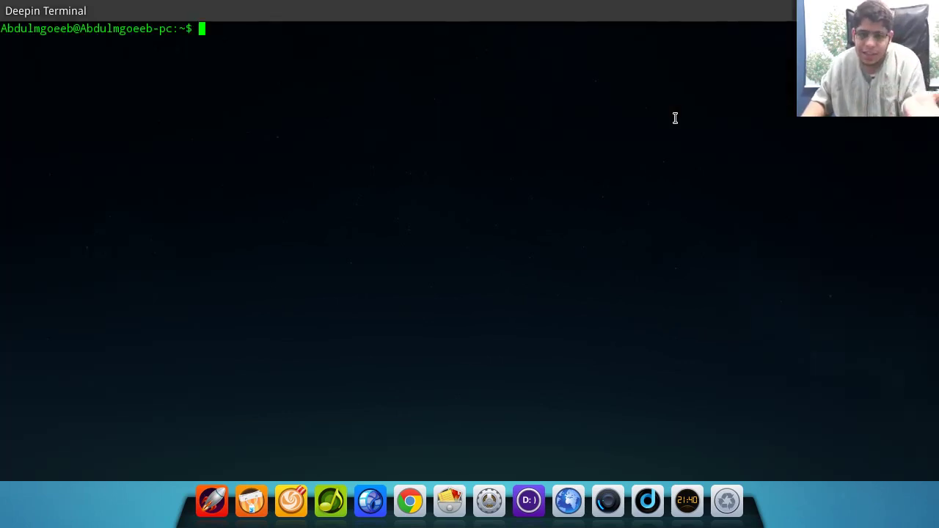
Open the terminal preferences and try a larger font size
right_click(604, 147)
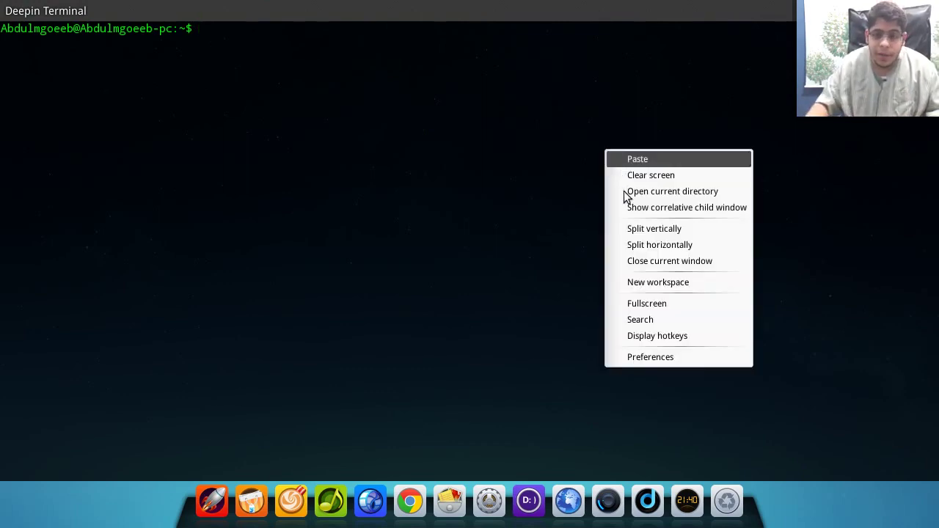
left_click(638, 357)
left_click(640, 183)
left_click(640, 184)
left_click(640, 184)
left_click(640, 184)
left_click(640, 184)
left_click(640, 184)
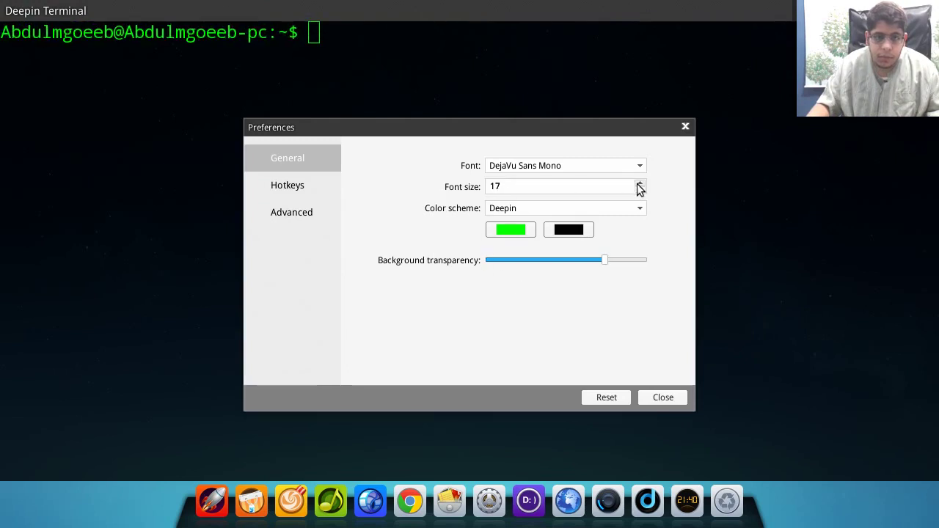
left_click(640, 183)
Reset the terminal preferences to their defaults and set the font size to 18
left_click(596, 397)
left_click(595, 397)
left_click(641, 184)
left_click(641, 183)
left_click(641, 183)
left_click(641, 183)
left_click(641, 184)
left_click(641, 183)
left_click(641, 184)
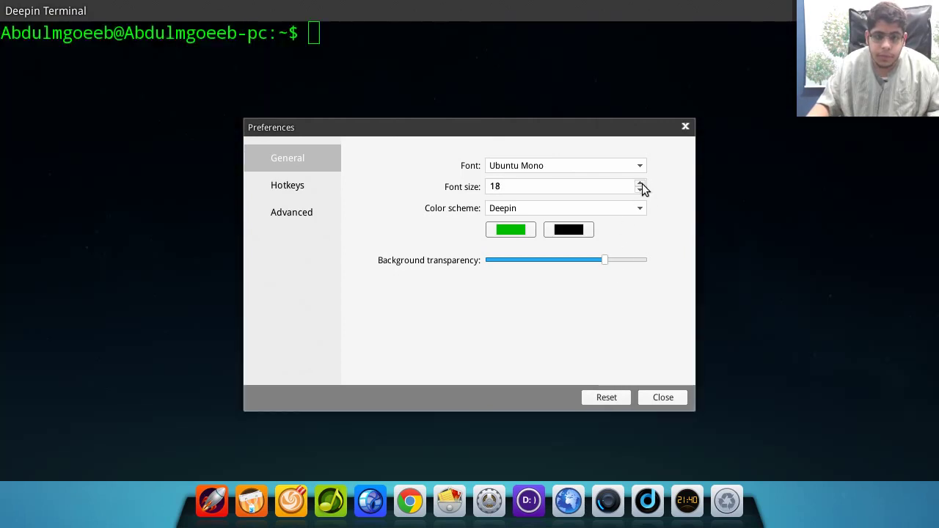
Change the terminal's text color to white
left_click(505, 225)
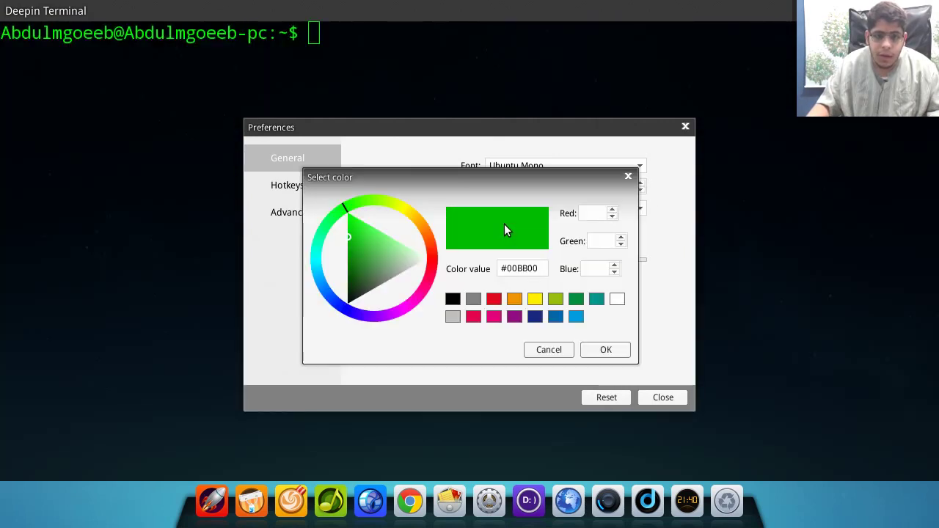
left_click(428, 259)
left_click(592, 350)
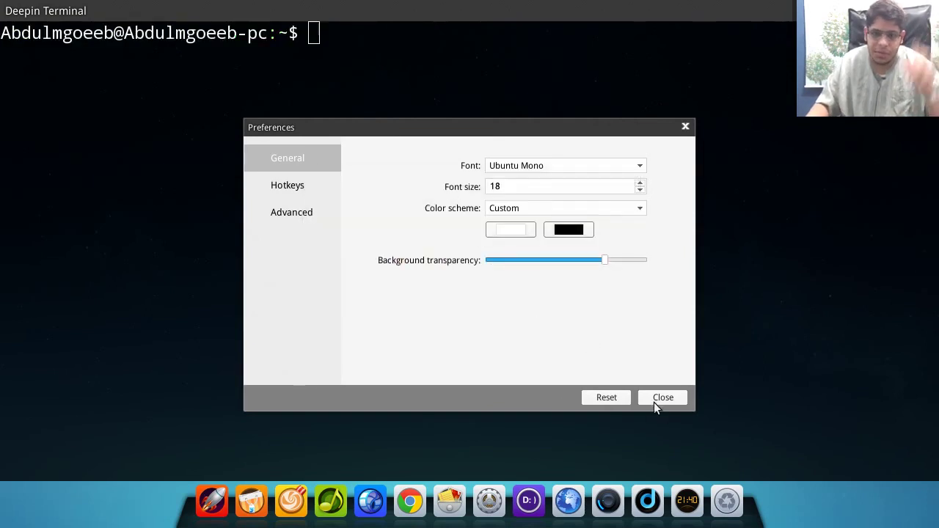
Set the terminal background to white (#FFFFFF) and the text color to black, and close the preferences
left_click(569, 227)
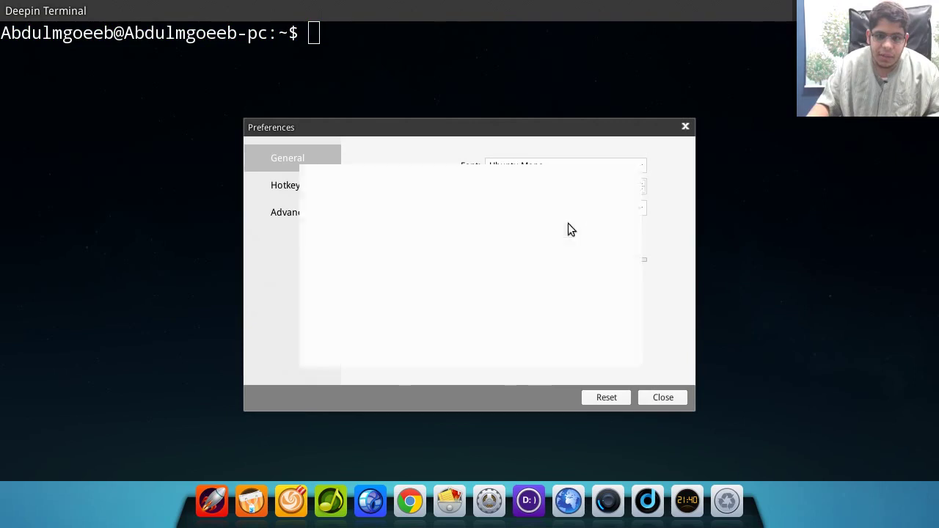
left_click(617, 299)
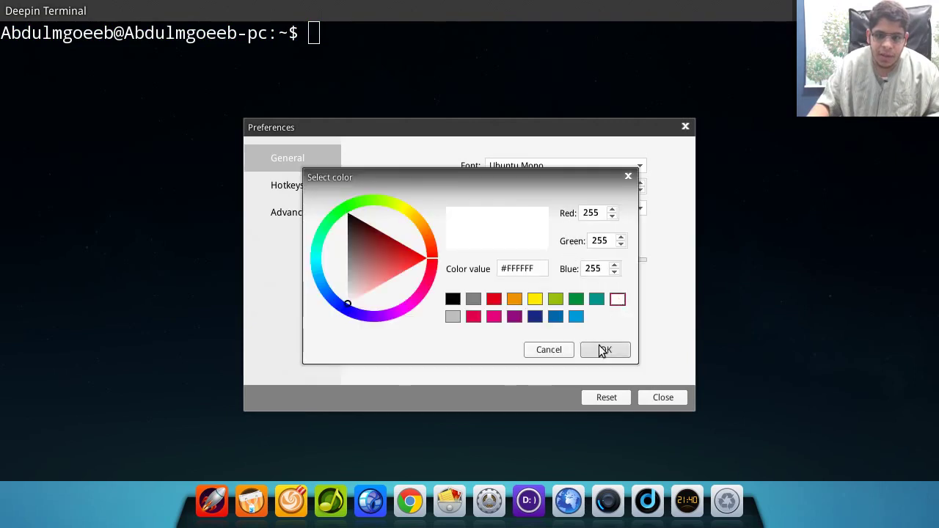
left_click(606, 351)
left_click(513, 230)
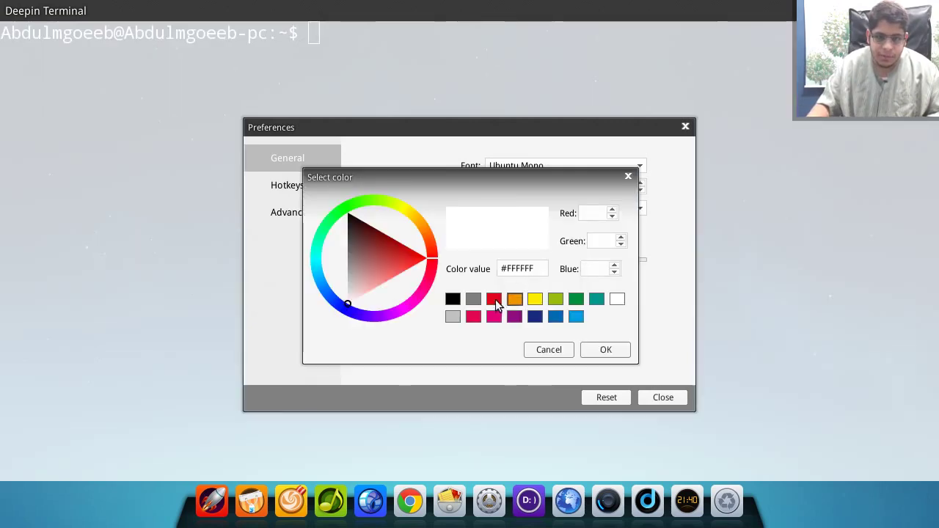
left_click(460, 300)
left_click(604, 350)
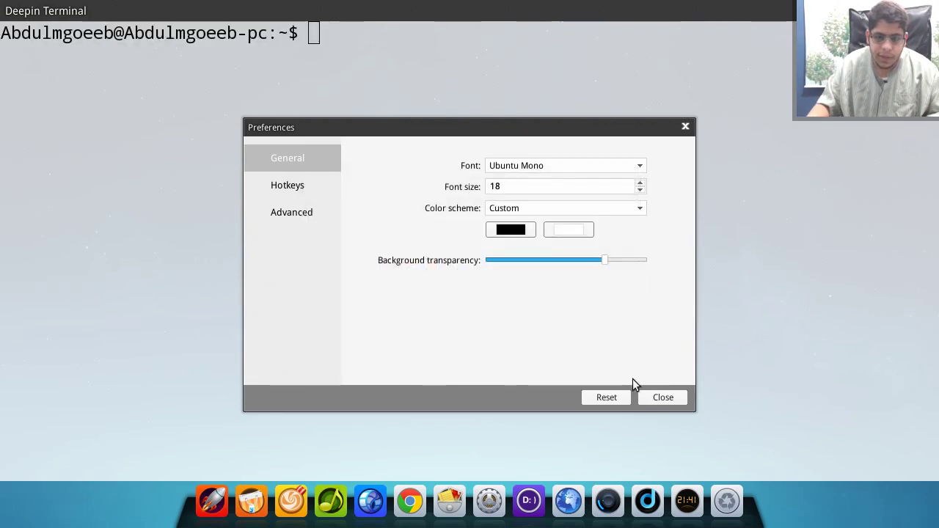
left_click(663, 397)
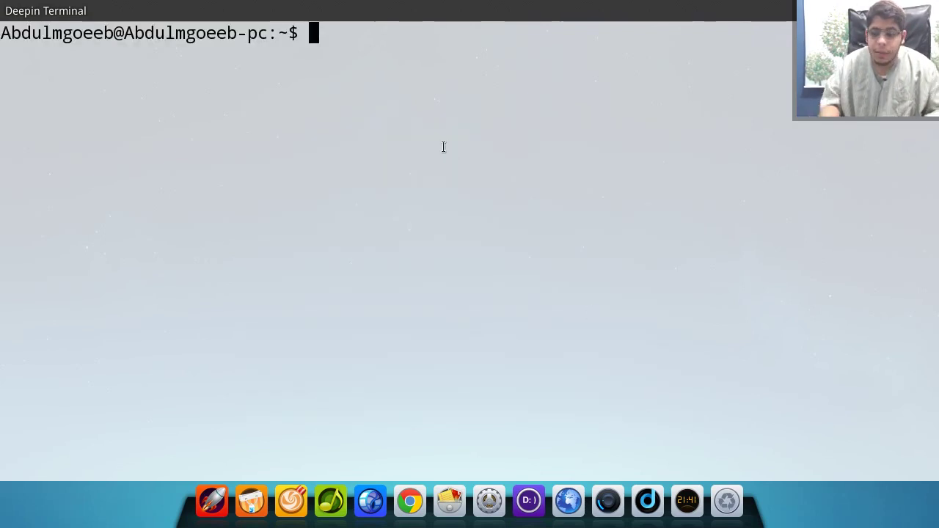
Run "sudo passwd root", enter the account password, and enter and confirm the new root password
type("sudo pasw")
type("wd")
key("BackSpace")
key("BackSpace")
key("BackSpace")
type("swd root")
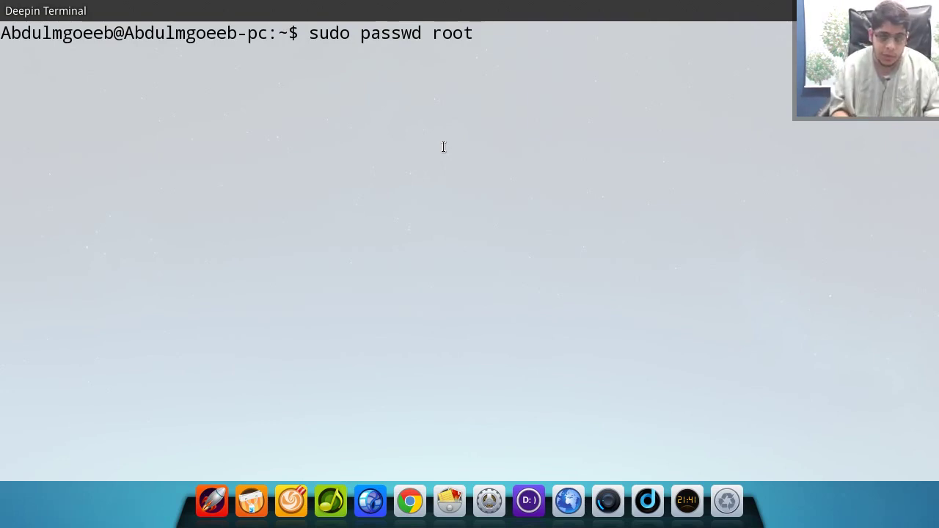
key("Return")
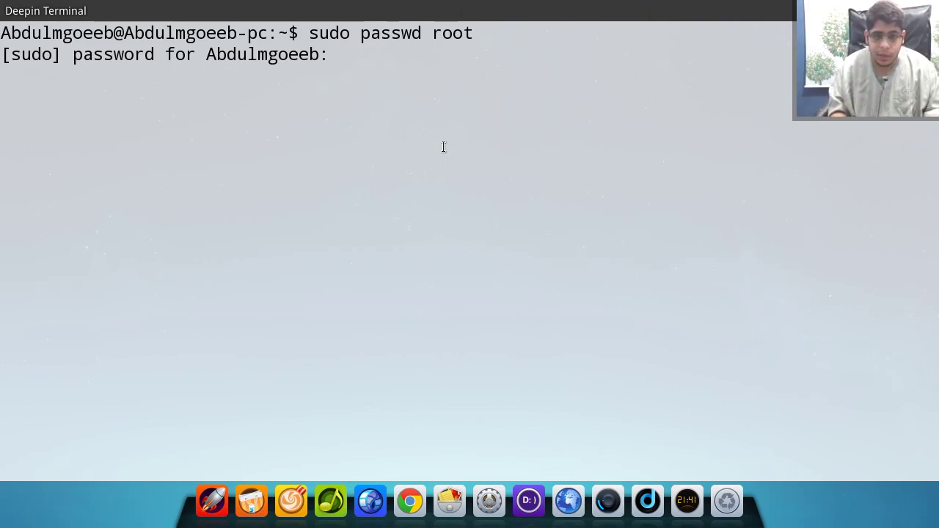
key("Return")
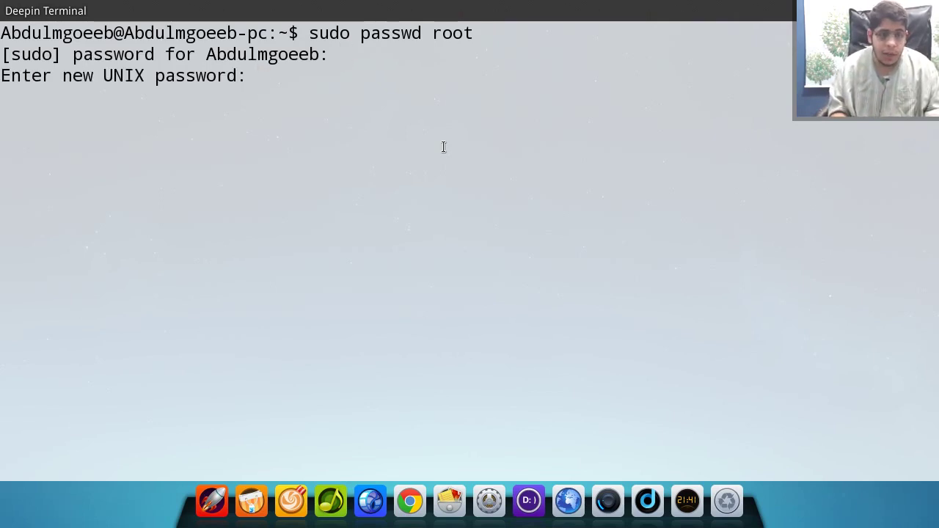
key("Return")
Switch to the root user with "su", entering the root password
type("su")
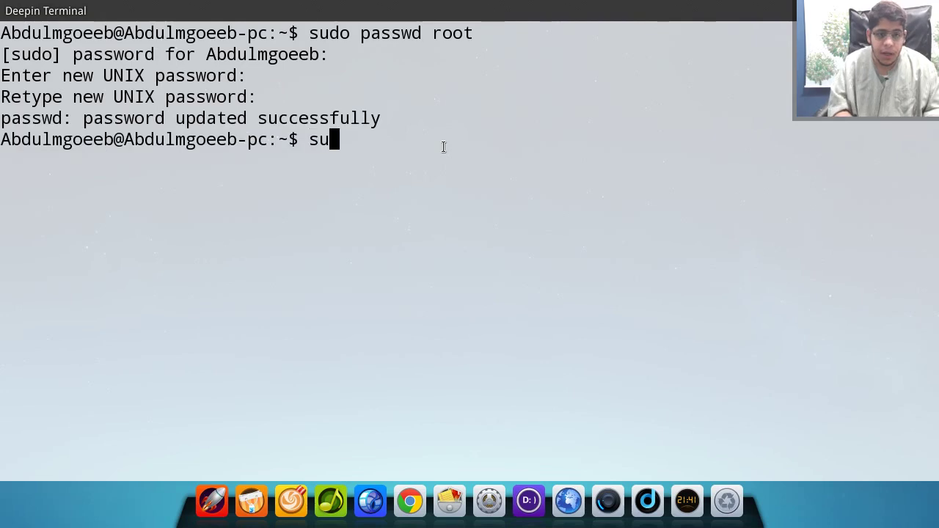
key("Return")
key("Return")
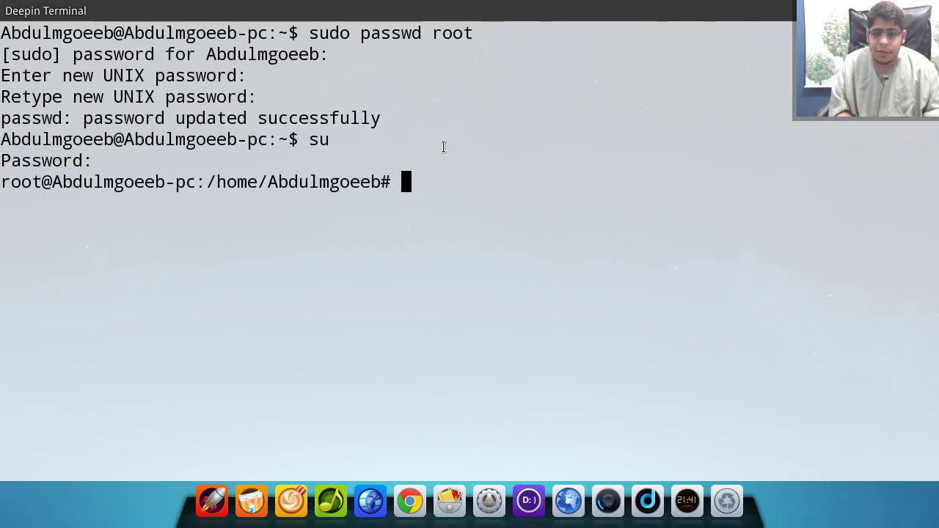
Check the current user with "whoami" and clear the terminal screen
type("sh")
key("BackSpace")
key("BackSpace")
type("whoim")
key("BackSpace")
type("ami")
key("Return")
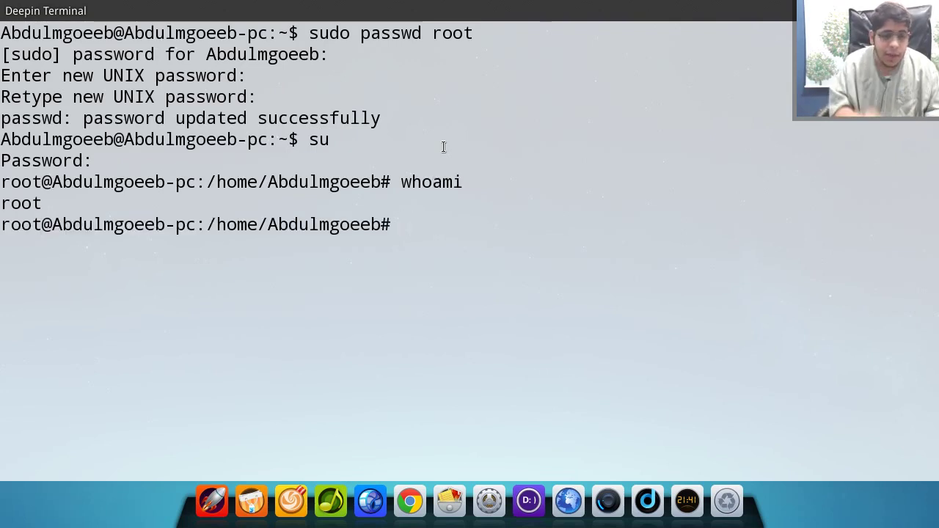
key("ctrl+l")
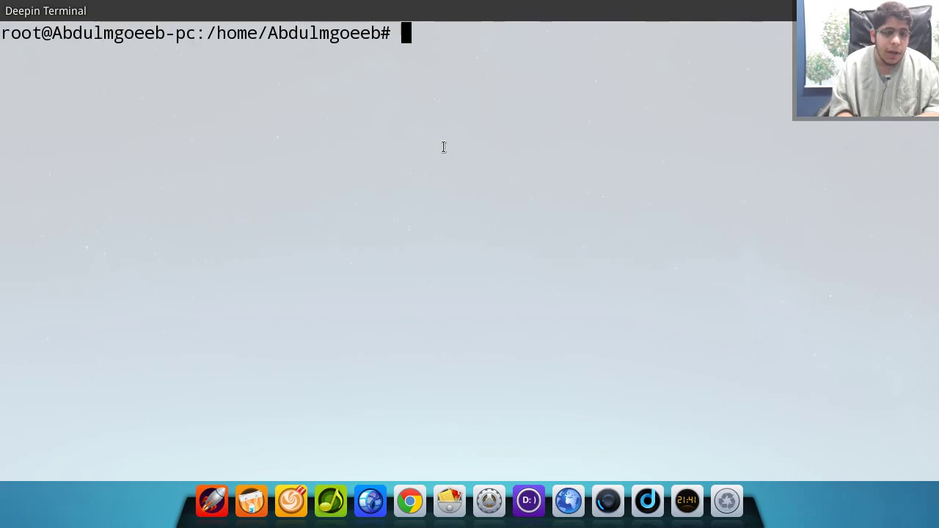
Change to the root directory "/" and open /etc/apt/sources.list in nano
type("cd /")
key("Return")
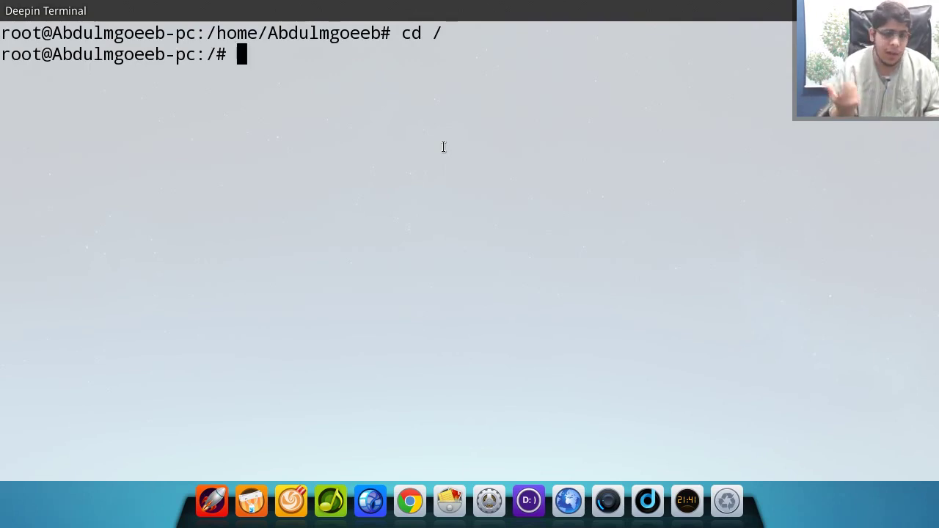
type("nano /etc/apt/s")
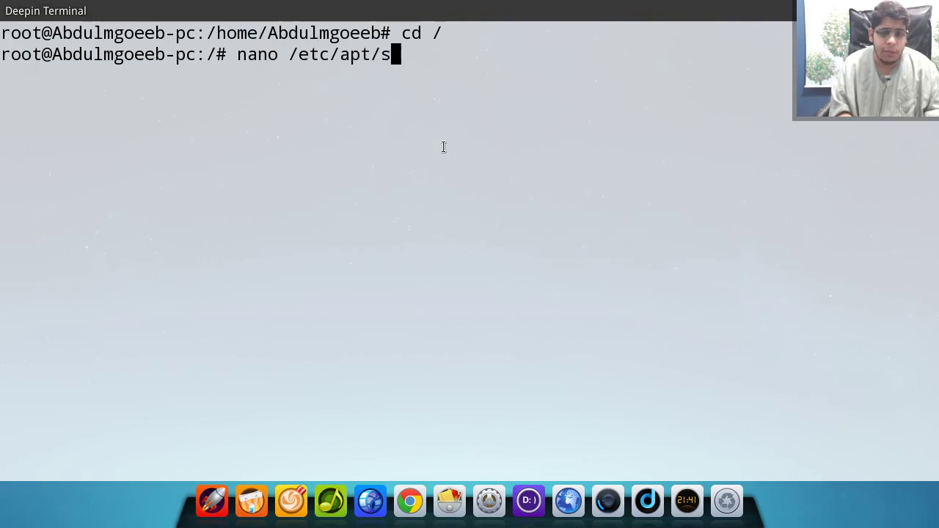
key("Tab")
key("Return")
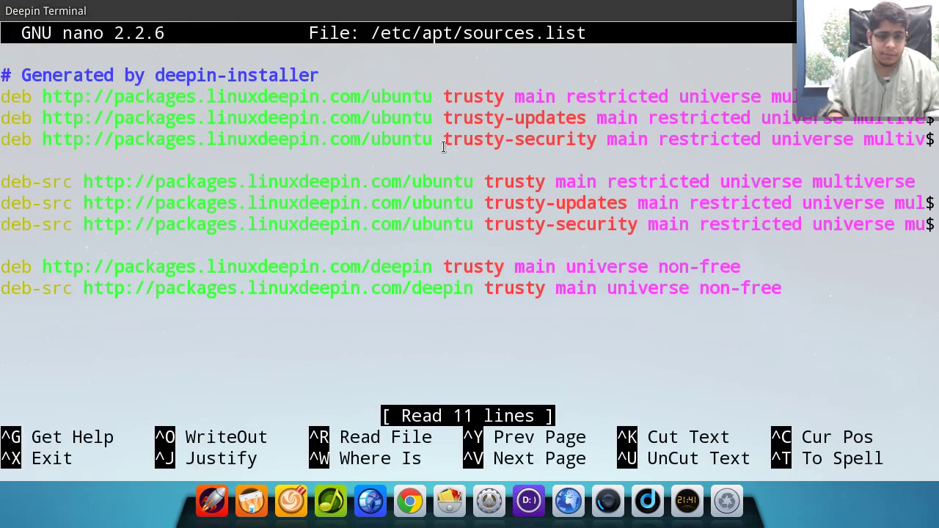
Go to the first deb-src entry in the sources list and highlight its "deb-src" keyword
key("Down")
key("Down")
key("Down")
key("Down")
key("Down")
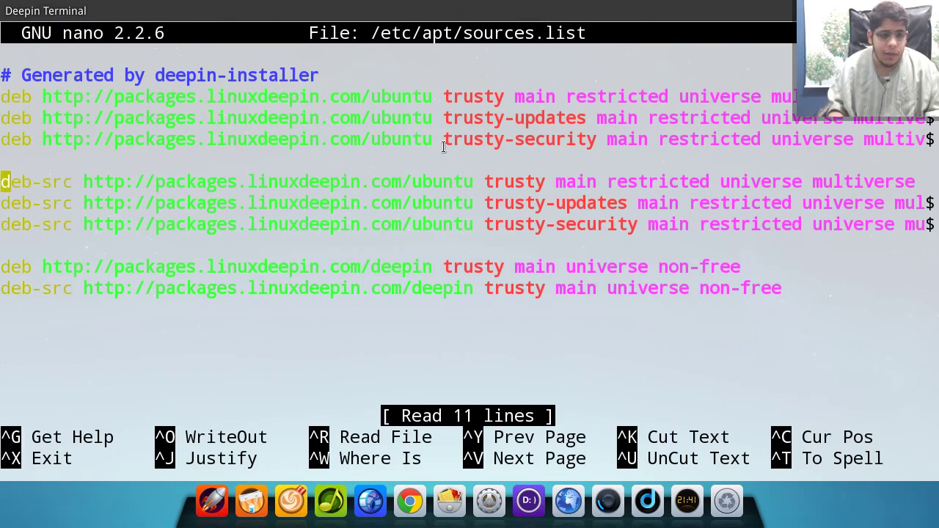
left_click_drag(73, 181, 5, 181)
Open the terminal preferences and set the background color to grey (#808080)
right_click(650, 342)
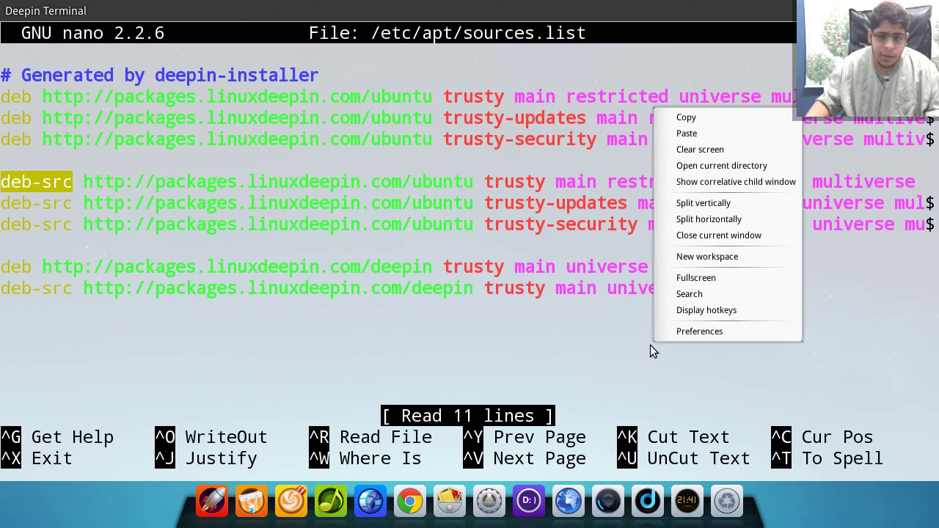
left_click(672, 334)
left_click(579, 234)
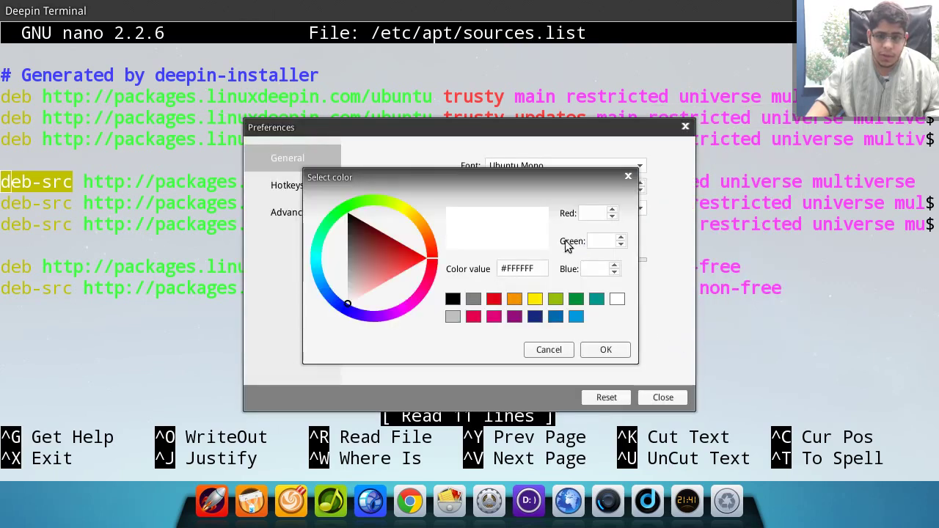
left_click(474, 299)
left_click(608, 350)
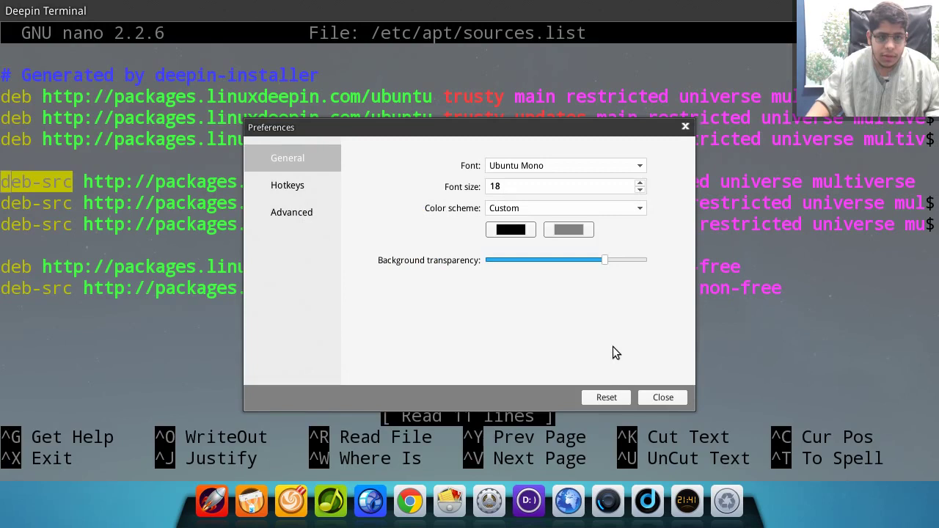
Set the terminal background to black and the text color to white (#FFFFFF), and close the preferences
left_click(549, 235)
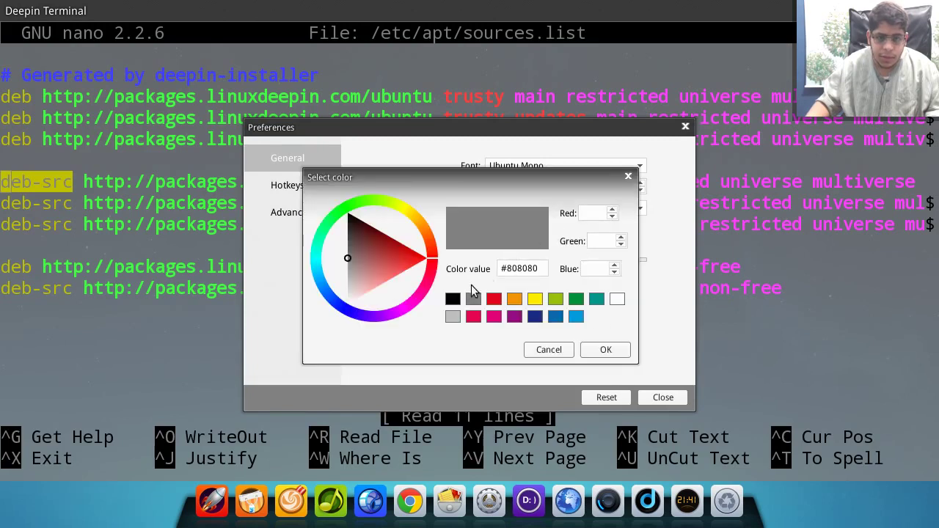
left_click(454, 299)
left_click(601, 350)
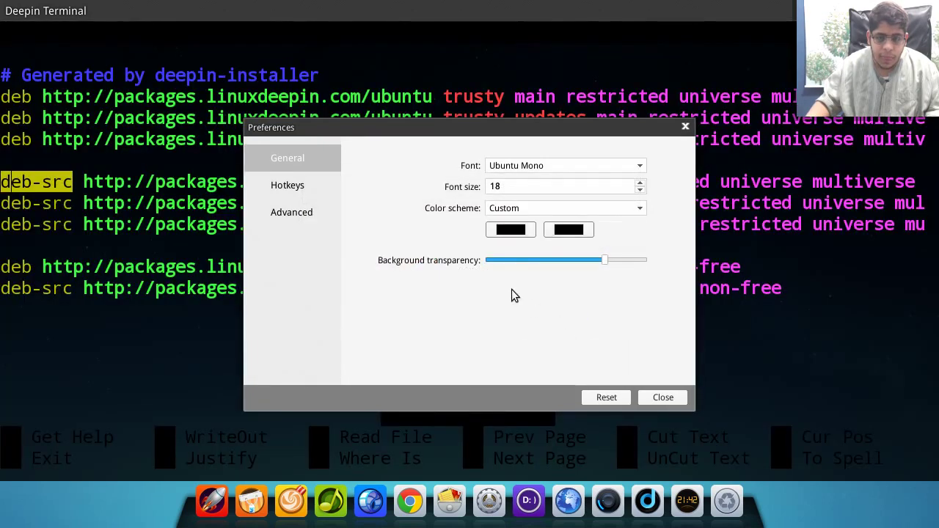
left_click(508, 229)
left_click(616, 299)
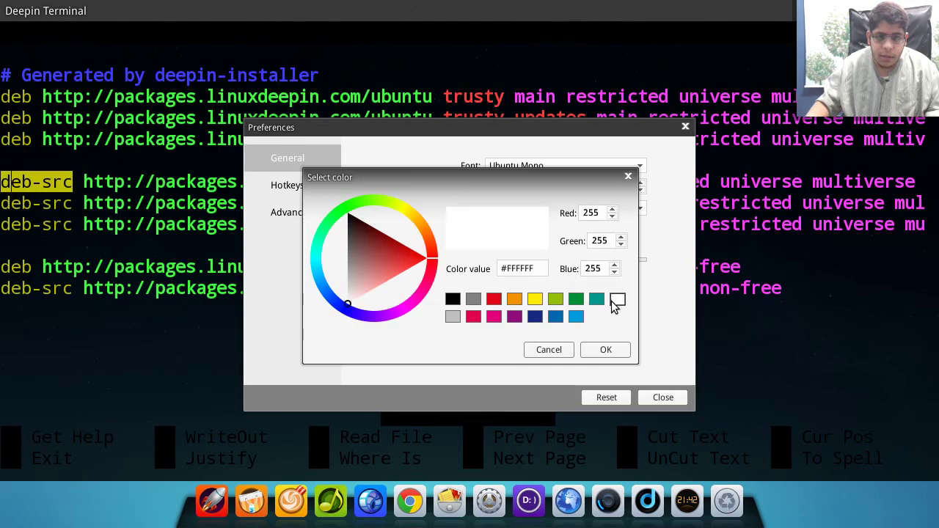
left_click(607, 349)
left_click(663, 397)
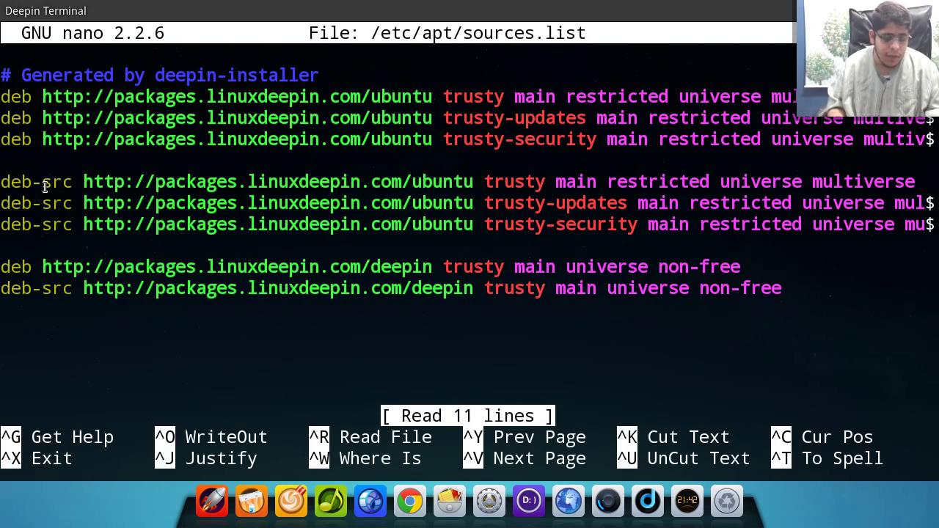
Comment out all four deb-src entries in the sources list with a leading "#"
type("#")
key("Left")
key("Down")
type("#")
key("Left")
key("Down")
type("#")
key("Left")
key("Down")
key("Down")
key("Down")
type("#")
key("Left")
Remove the "non-free" component from the end of the deepin trusty deb entry
key("Up")
key("End")
key("BackSpace")
key("BackSpace")
key("BackSpace")
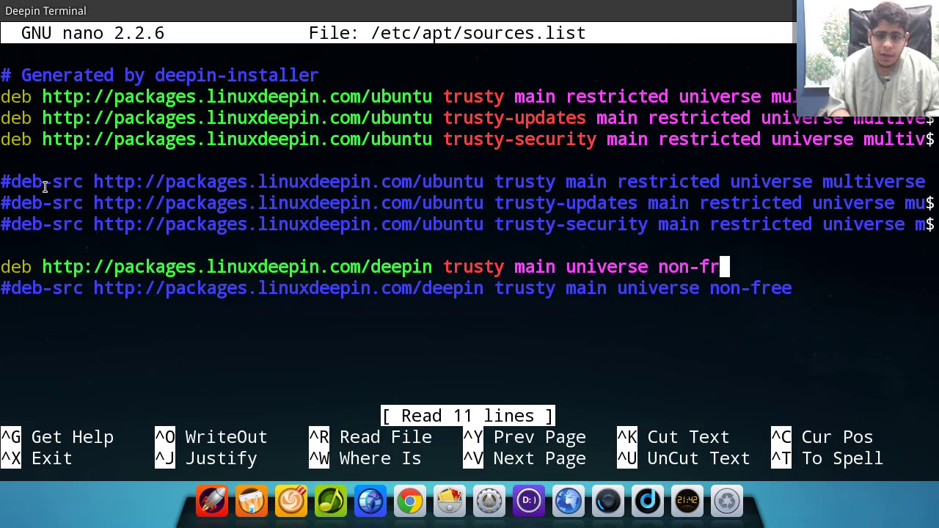
key("BackSpace")
key("BackSpace")
key("BackSpace")
key("BackSpace")
key("BackSpace")
key("BackSpace")
key("BackSpace")
Remove the "restricted" component from the first ubuntu trusty deb entry, keeping main, universe and multiverse
key("Up")
key("Up")
key("Up")
key("Up")
key("Up")
key("Up")
key("Up")
key("Up")
key("Up")
key("Down")
key("Right")
key("Right")
key("BackSpace")
key("BackSpace")
key("BackSpace")
key("BackSpace")
key("BackSpace")
key("BackSpace")
key("BackSpace")
key("BackSpace")
key("BackSpace")
key("BackSpace")
key("BackSpace")
Remove the "restricted" component from the trusty-updates deb entry
key("Down")
key("Right")
key("Right")
key("Right")
key("Right")
key("Right")
key("Right")
key("Right")
key("Right")
key("Right")
key("Right")
key("Right")
key("Right")
key("Right")
key("Right")
key("Right")
key("Right")
key("Right")
key("Right")
key("Right")
key("BackSpace")
key("BackSpace")
key("BackSpace")
key("BackSpace")
key("BackSpace")
key("BackSpace")
key("BackSpace")
key("BackSpace")
key("BackSpace")
key("BackSpace")
key("BackSpace")
Remove the "restricted" component from the trusty-security deb entry
key("Down")
key("Right")
key("Right")
key("Right")
key("Right")
key("Right")
key("Right")
key("Right")
key("Right")
key("Right")
key("Right")
key("Right")
key("Right")
key("Right")
key("BackSpace")
key("BackSpace")
key("BackSpace")
key("BackSpace")
key("BackSpace")
key("BackSpace")
key("BackSpace")
key("BackSpace")
key("BackSpace")
key("BackSpace")
key("BackSpace")
Delete "multiverse" from the end of the trusty-security deb entry, leaving only main and universe
key("Right")
key("Right")
key("Right")
key("Right")
key("Right")
key("Right")
key("Right")
key("Right")
key("Right")
key("Right")
key("Right")
key("Right")
key("Right")
key("Right")
key("Right")
key("Right")
key("Right")
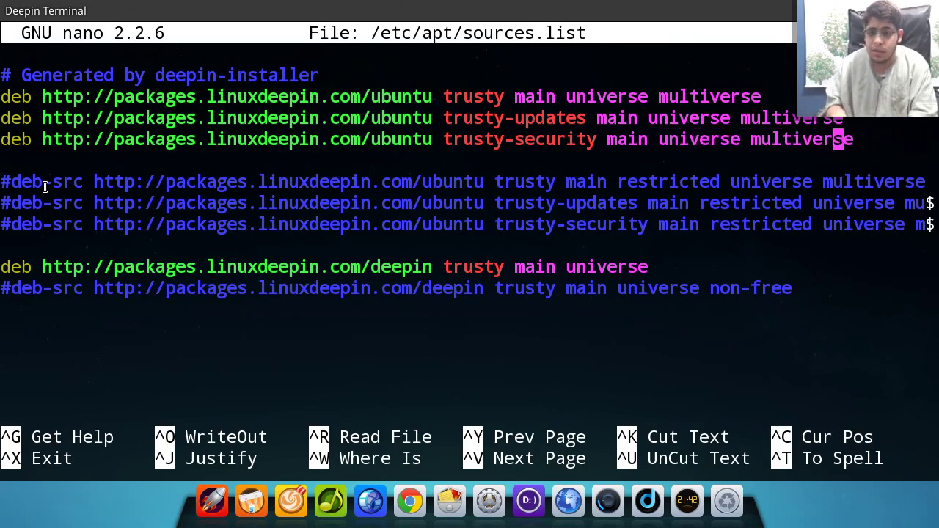
key("BackSpace")
key("BackSpace")
key("BackSpace")
key("BackSpace")
key("BackSpace")
key("BackSpace")
key("BackSpace")
key("BackSpace")
key("BackSpace")
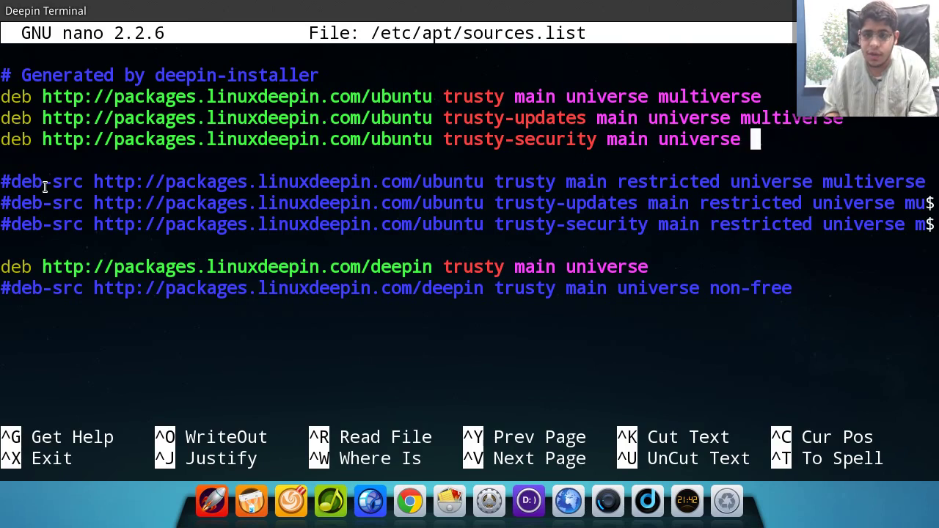
Delete the "multiverse" component from the end of the trusty-updates deb entry, leaving only main and universe
key("Up")
key("Right")
key("Right")
key("Right")
key("Right")
key("Right")
key("Right")
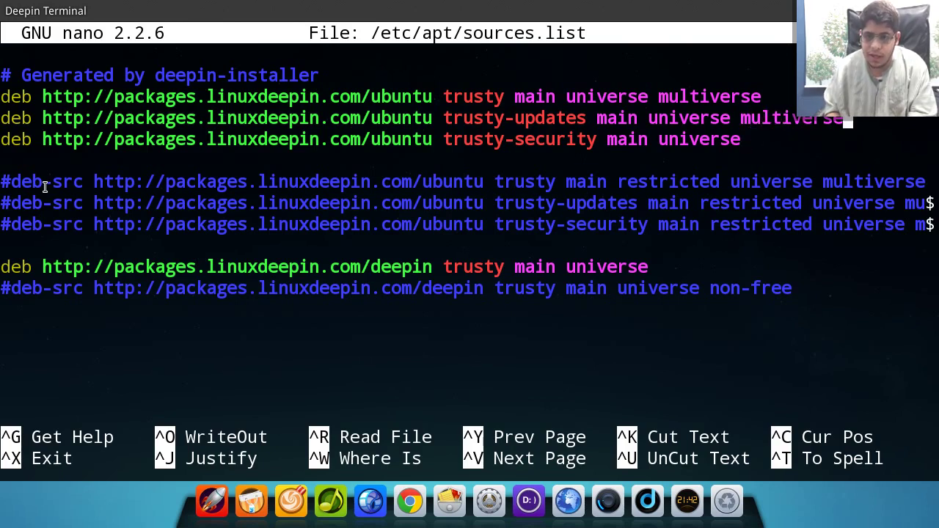
key("End")
key("BackSpace")
key("BackSpace")
key("BackSpace")
key("BackSpace")
key("BackSpace")
key("BackSpace")
key("BackSpace")
key("BackSpace")
key("BackSpace")
key("BackSpace")
key("BackSpace")
Delete "multiverse" from the first ubuntu trusty deb entry, leaving only main and universe
key("Up")
key("Right")
key("Right")
key("BackSpace")
key("BackSpace")
key("BackSpace")
key("BackSpace")
key("BackSpace")
key("BackSpace")
key("BackSpace")
key("BackSpace")
key("BackSpace")
key("BackSpace")
key("BackSpace")
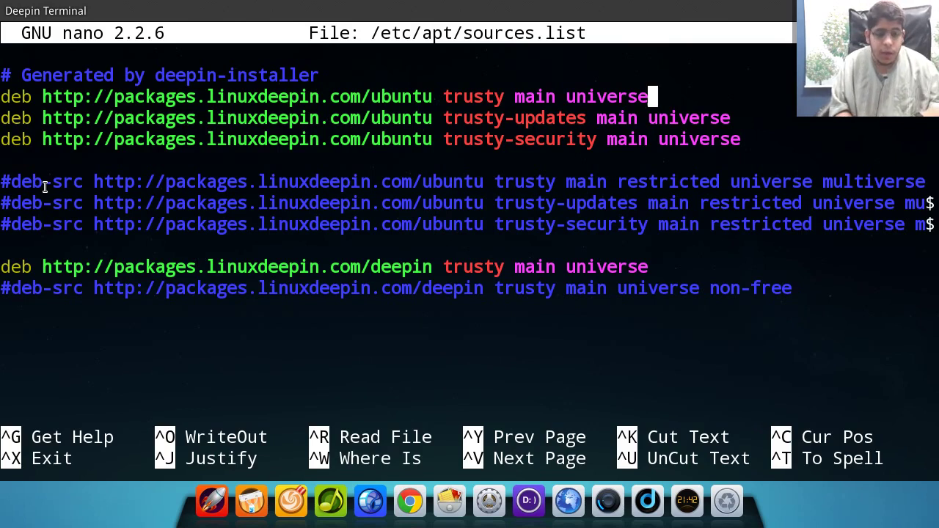
Save /etc/apt/sources.list under the same name, exit nano, and refresh the package lists with apt-get update
key("ctrl+x")
key("y")
key("Return")
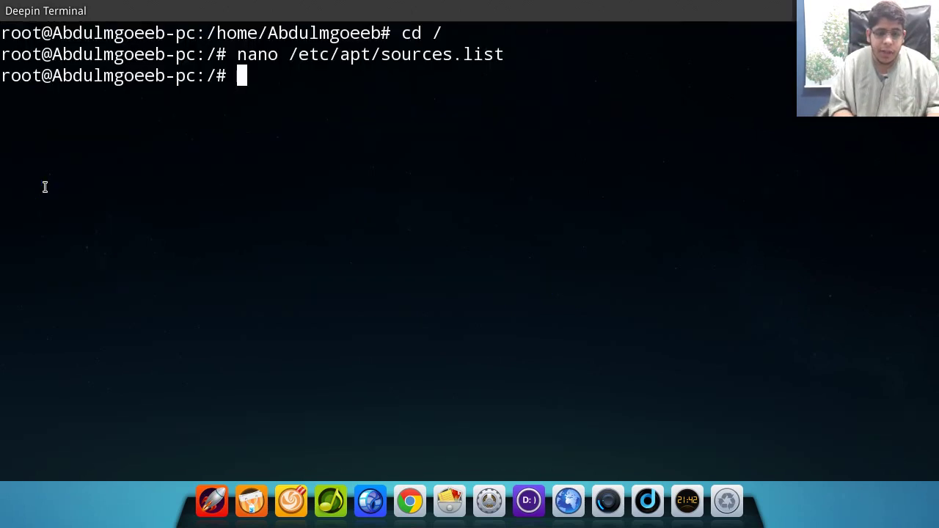
type("apt-get update")
key("Return")
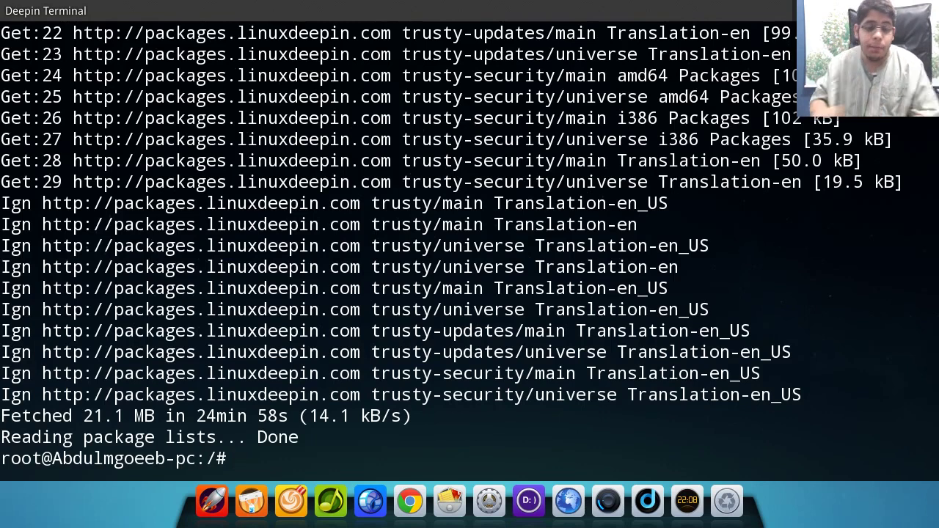
Switch to Google Chrome and open the Arab GNU Linux channel page on youtube.com
double_click(874, 331)
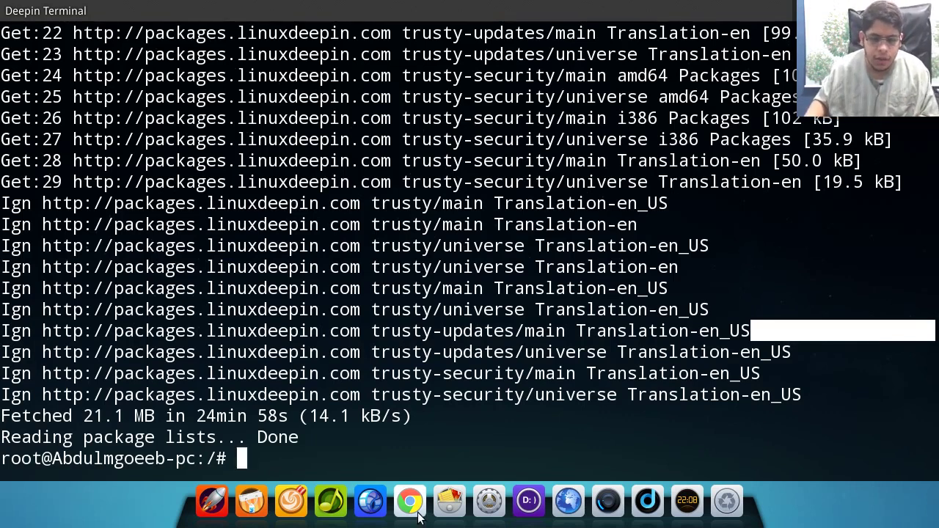
left_click(840, 348)
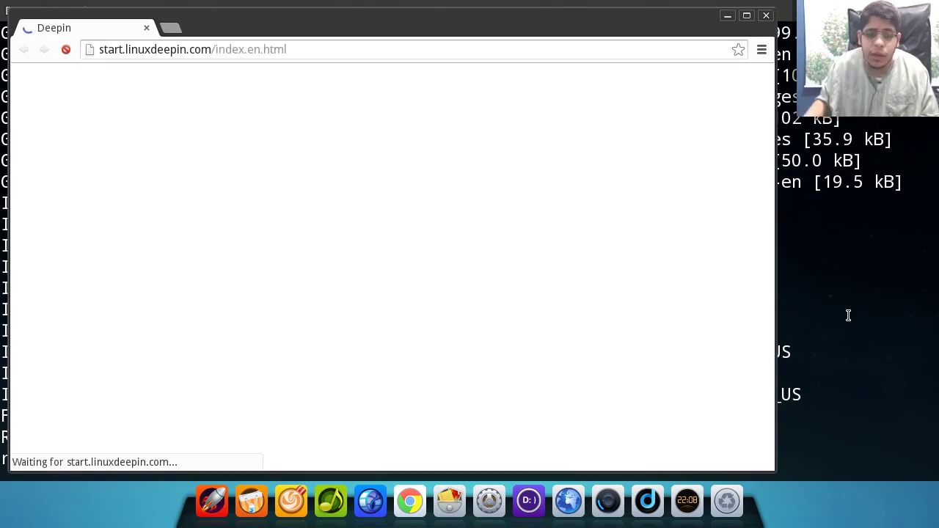
left_click(262, 56)
left_click_drag(264, 51, 579, 70)
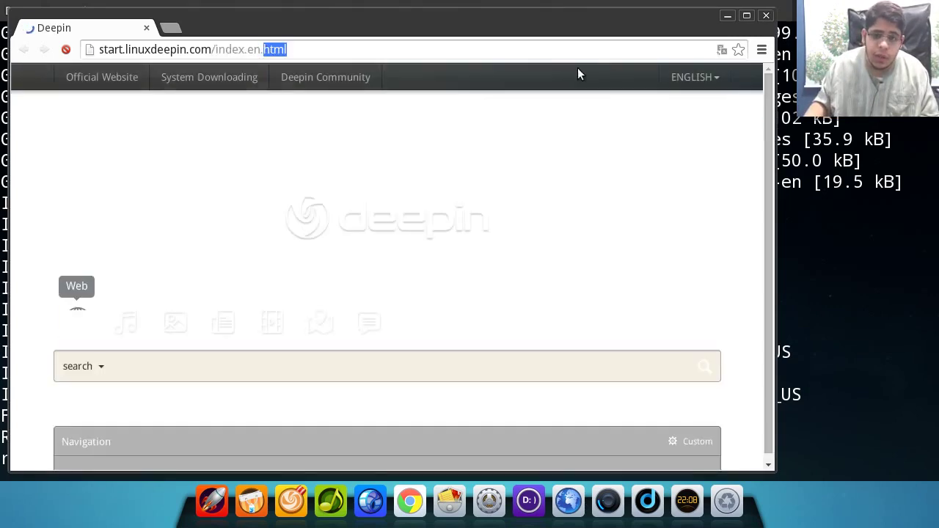
key("ctrl+a")
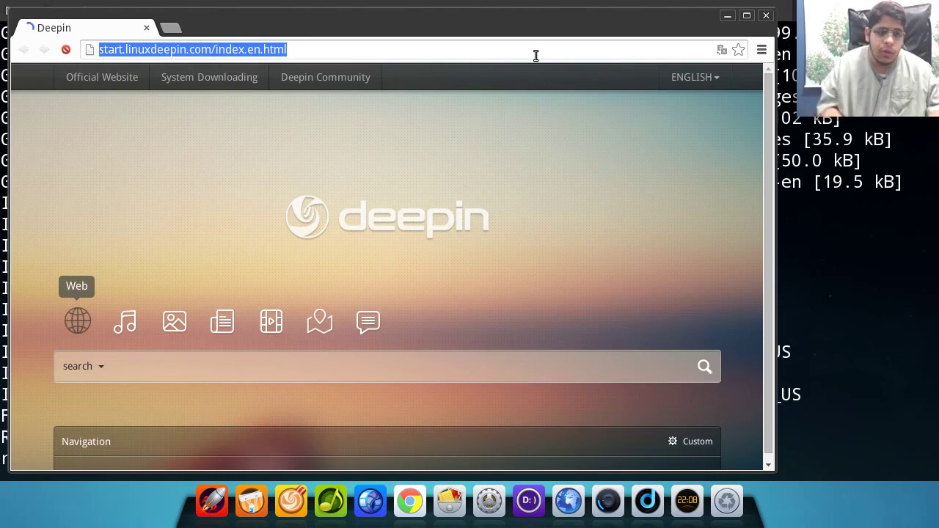
type("d")
key("BackSpace")
type("youtube")
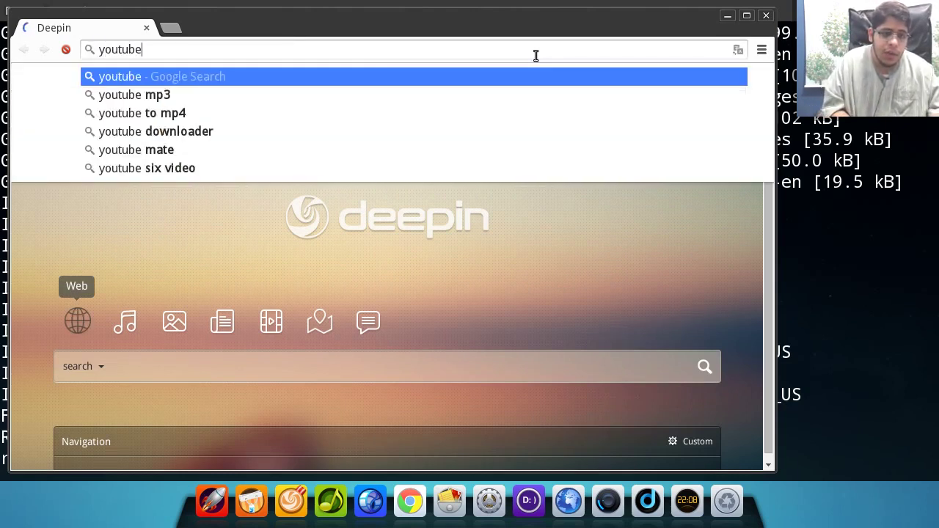
type(".com/abdulmogeeb")
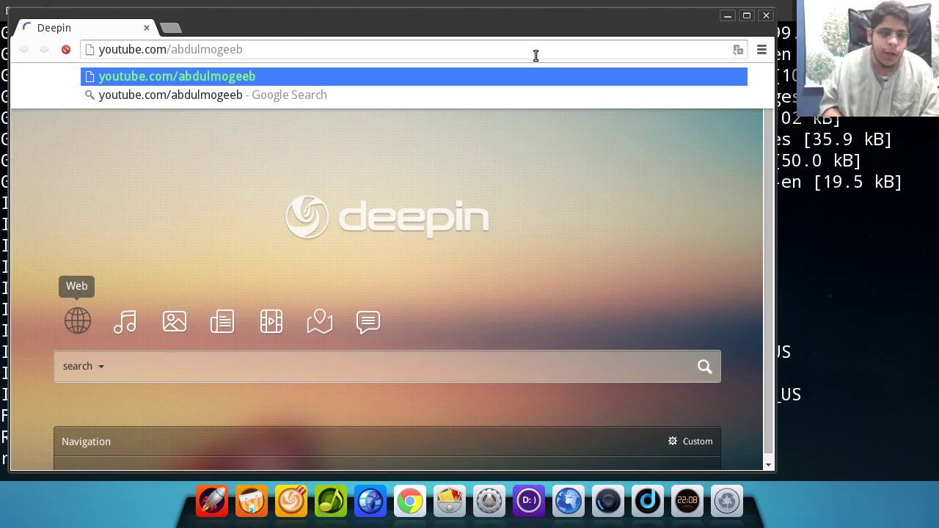
key("Return")
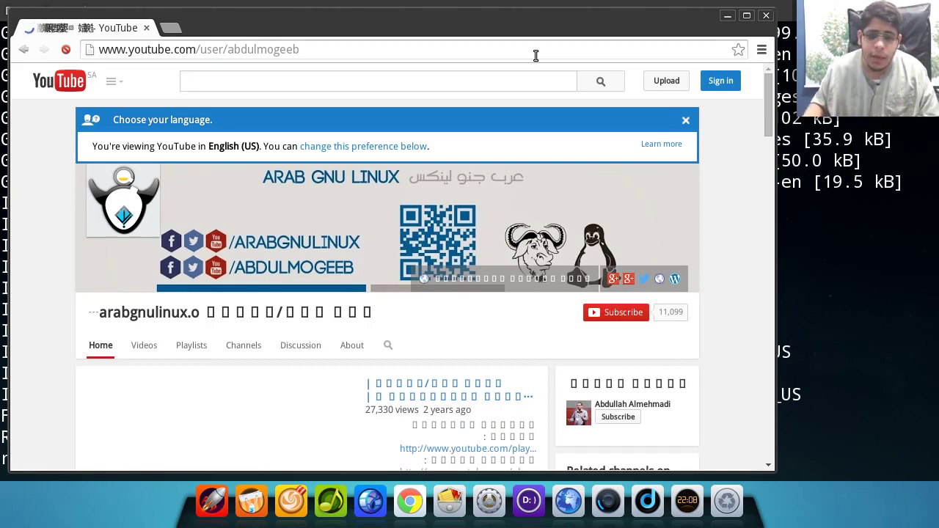
Search Chrome's settings for "fonts" and open the Fonts and encoding options
left_click(761, 49)
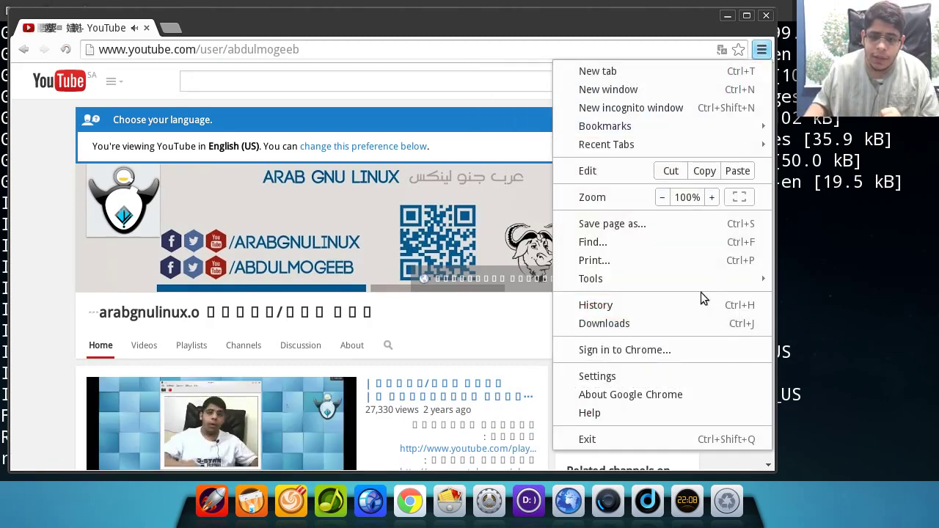
left_click(648, 380)
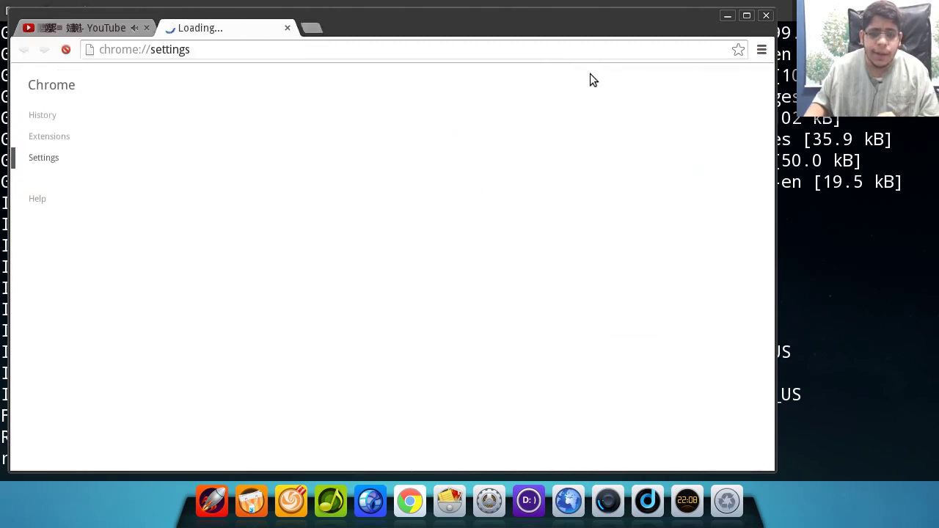
type("fonts")
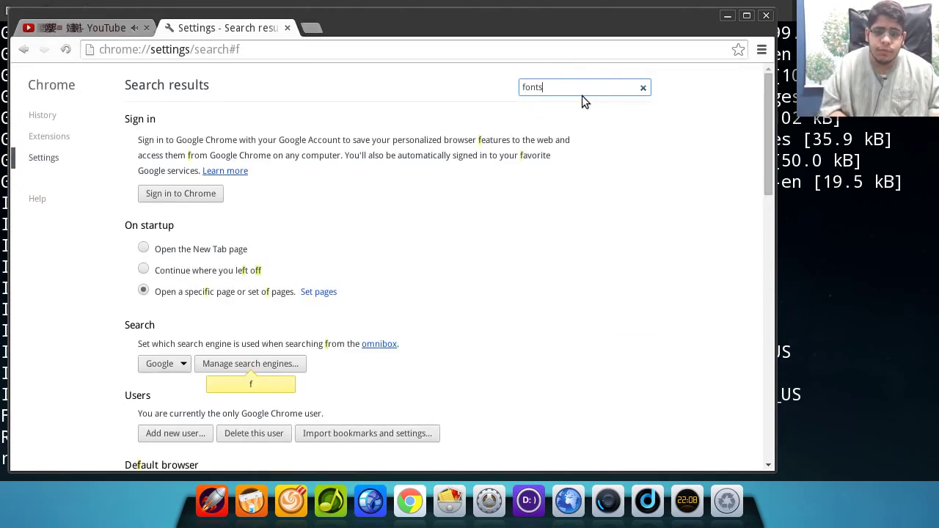
left_click(302, 145)
left_click(313, 145)
left_click(342, 143)
Set both the standard font and the serif font to Droid Arabic Naskh
left_click(281, 158)
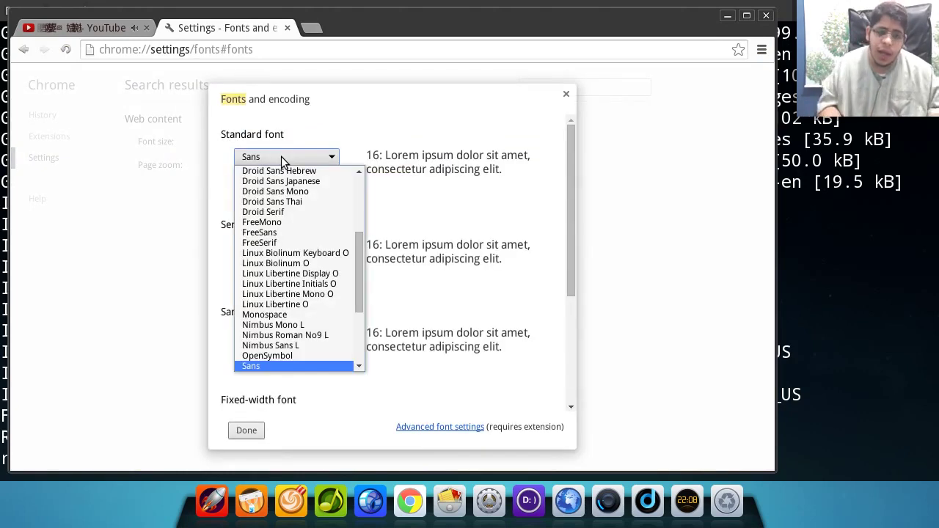
scroll(278, 184, "up", 4)
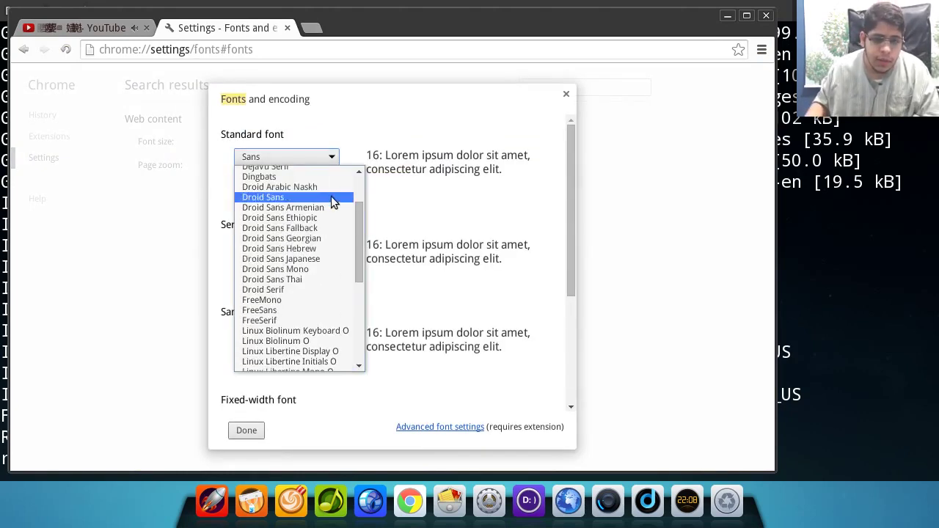
left_click(337, 189)
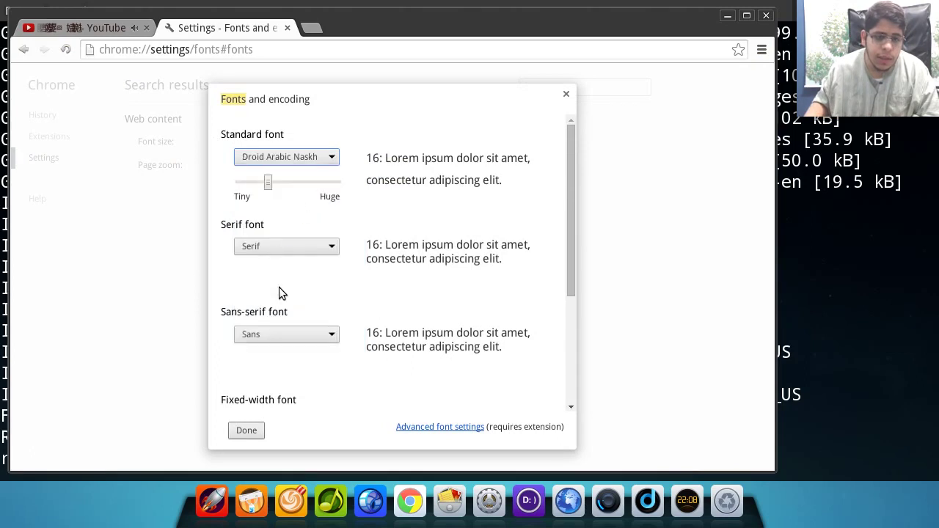
left_click(296, 249)
scroll(309, 290, "up", 4)
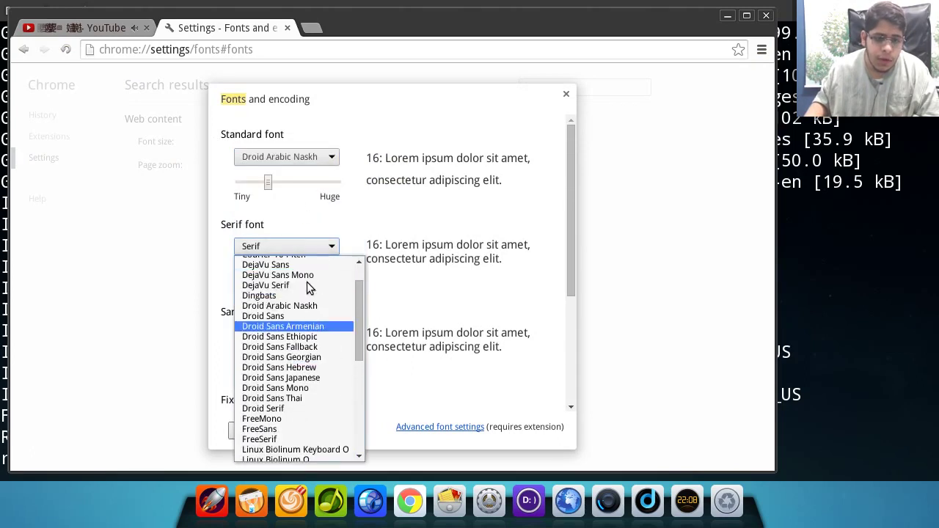
left_click(314, 309)
Set the sans-serif and fixed-width fonts to Droid Arabic Naskh and accept the font settings
left_click(300, 337)
scroll(307, 244, "up", 2)
scroll(307, 244, "up", 3)
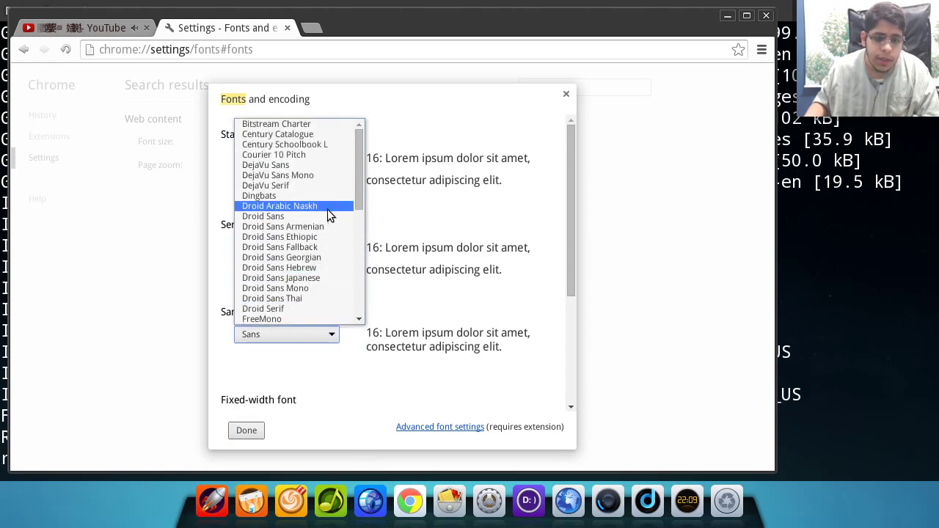
left_click(327, 207)
scroll(339, 326, "down", 3)
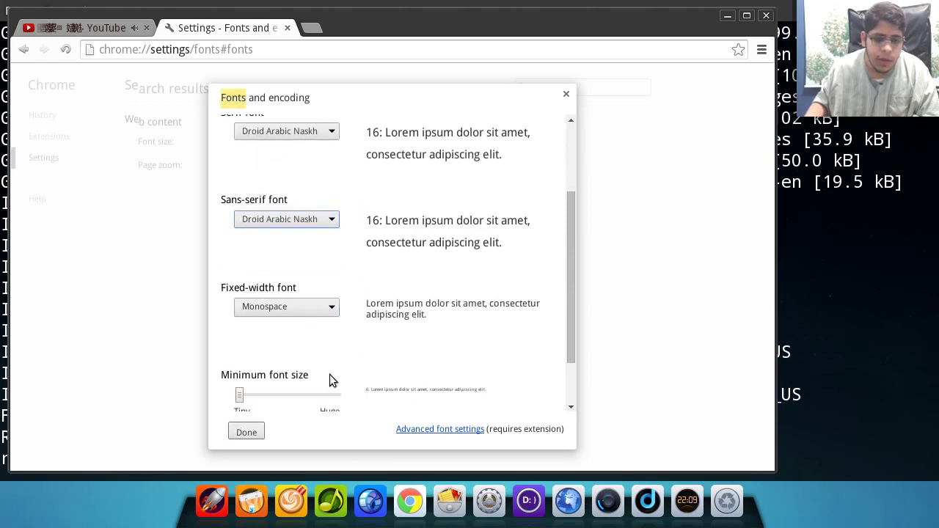
left_click(307, 308)
scroll(296, 155, "up", 2)
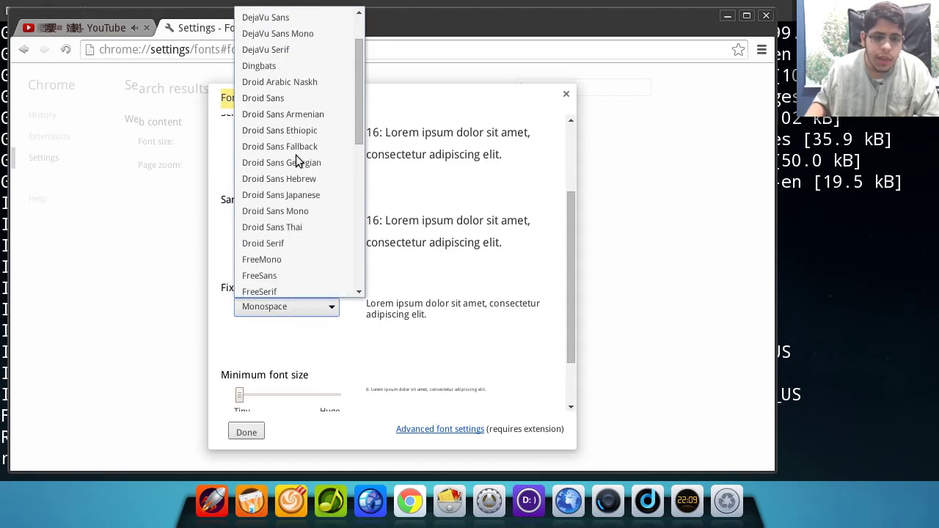
left_click(307, 83)
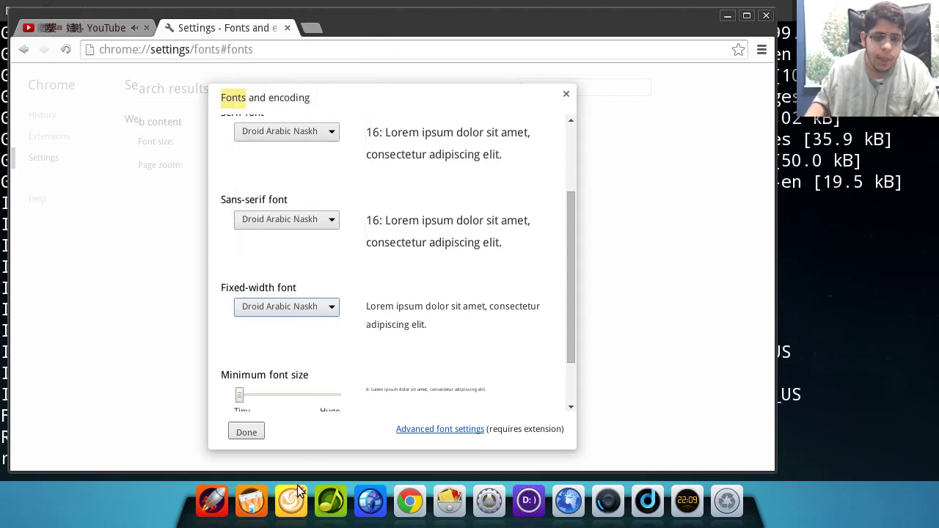
left_click(248, 435)
Close the settings page, restart Chrome, and reopen the Arab GNU Linux YouTube channel to check its Arabic text
left_click(287, 27)
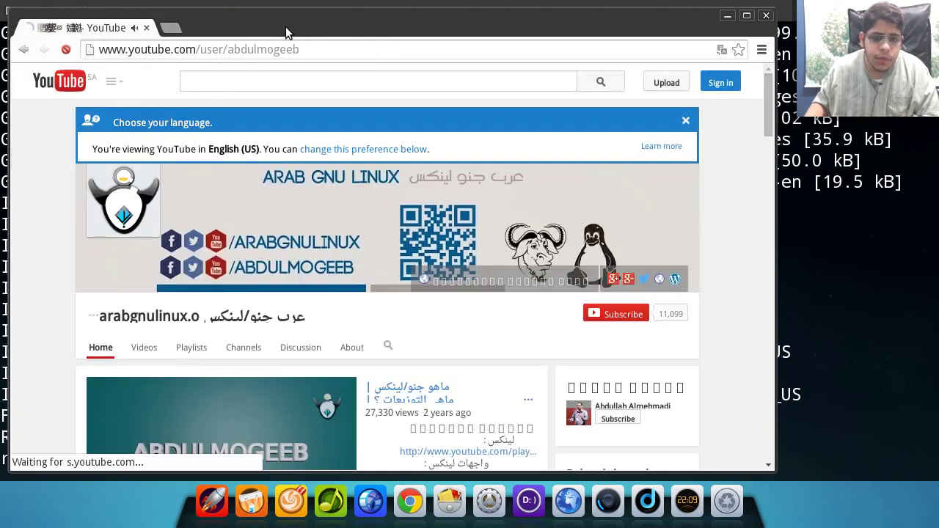
left_click(765, 15)
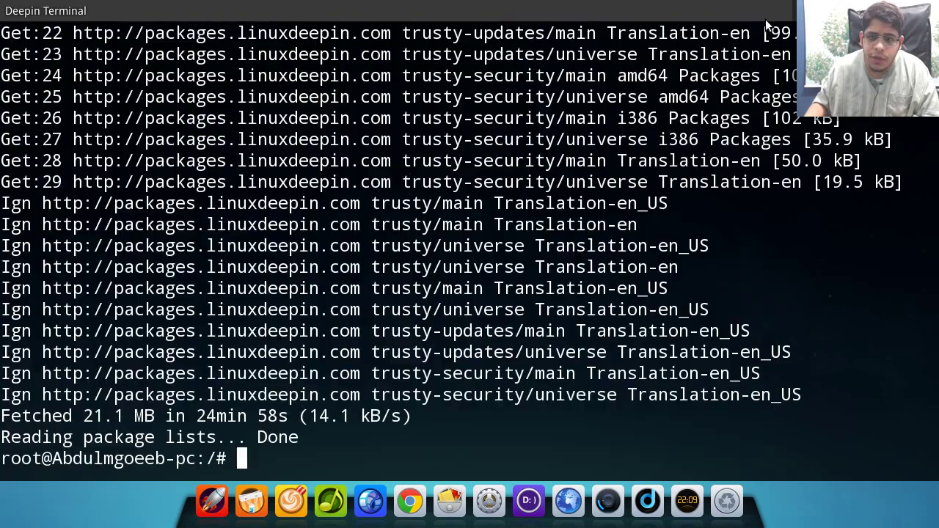
left_click(409, 501)
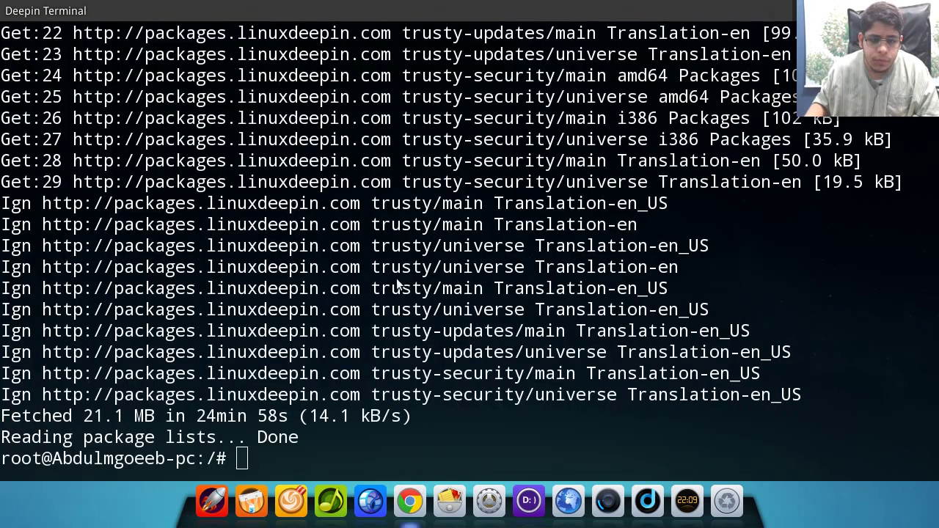
left_click(260, 53)
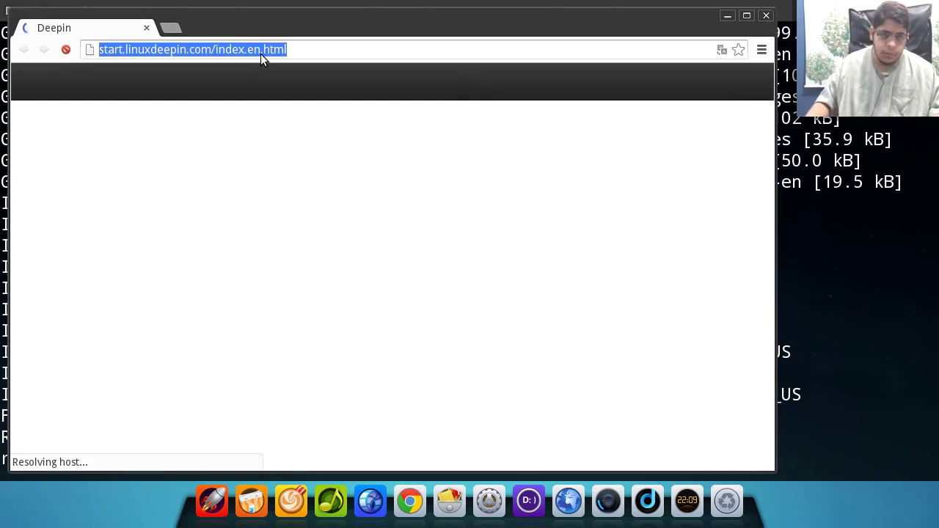
type("abdu")
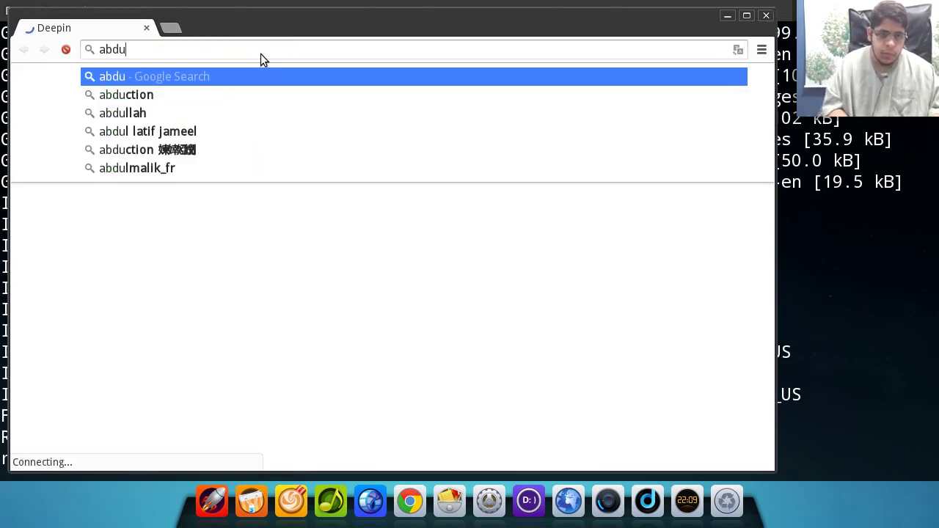
key("BackSpace")
key("BackSpace")
key("BackSpace")
key("BackSpace")
type("yout")
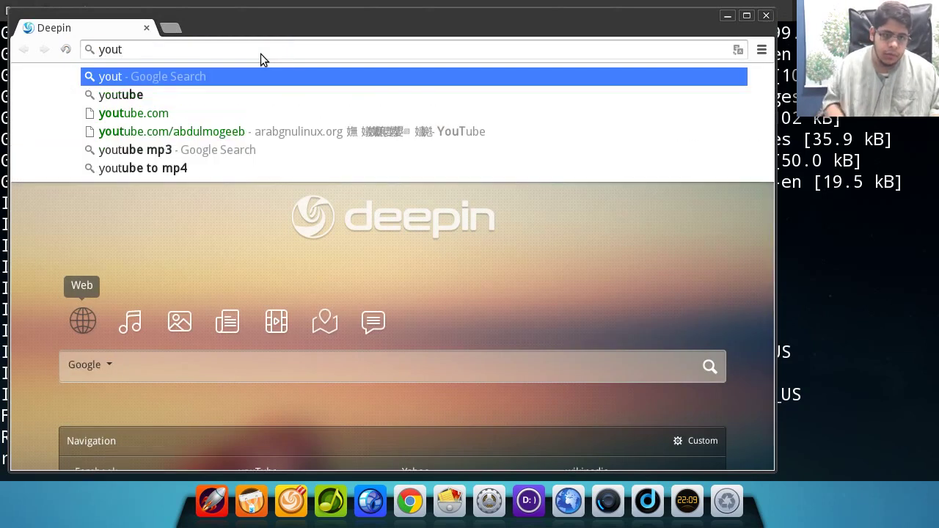
key("Down")
key("Down")
key("Down")
key("Return")
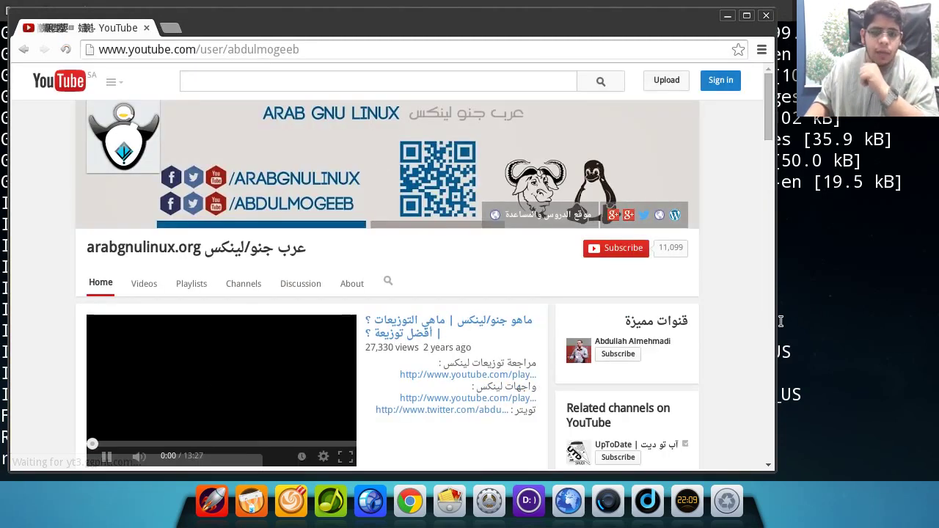
Close Chrome, switch to the terminal, and review /etc/apt/sources.list in nano without editing it
left_click(767, 15)
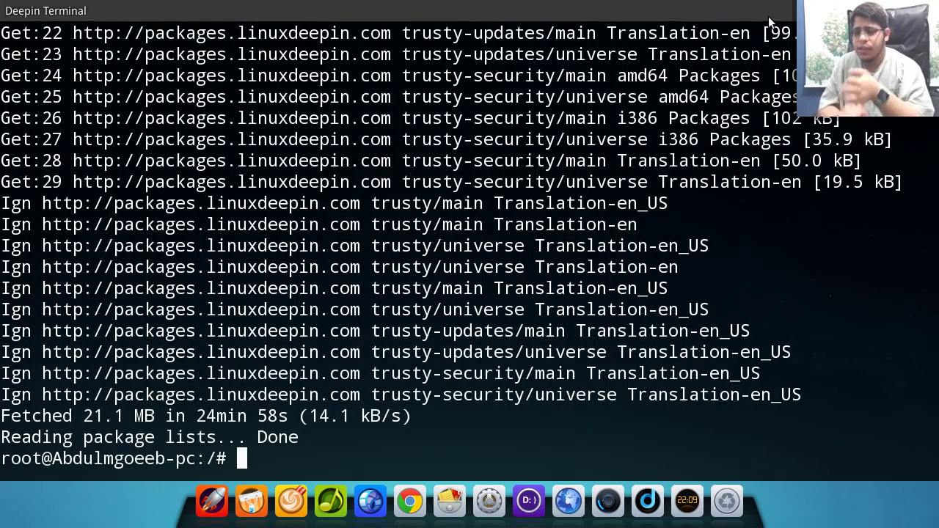
key("Up")
key("Up")
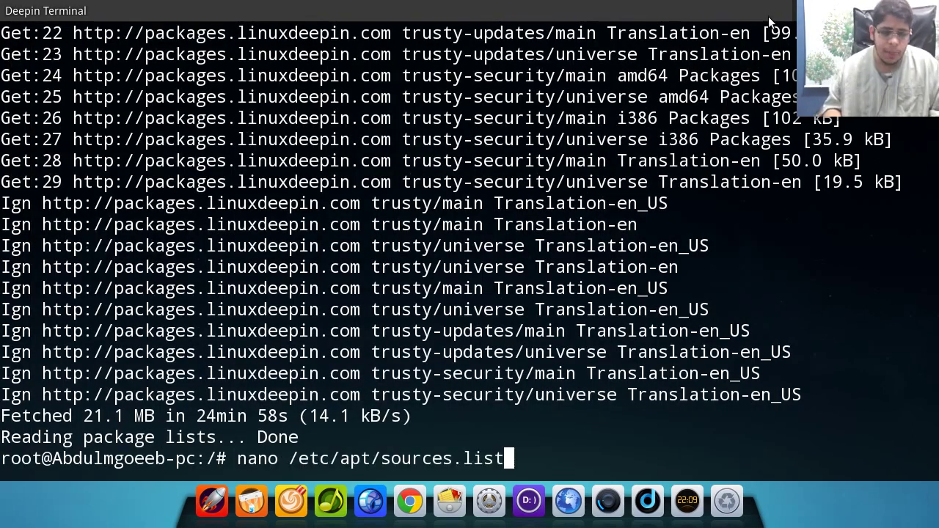
key("Return")
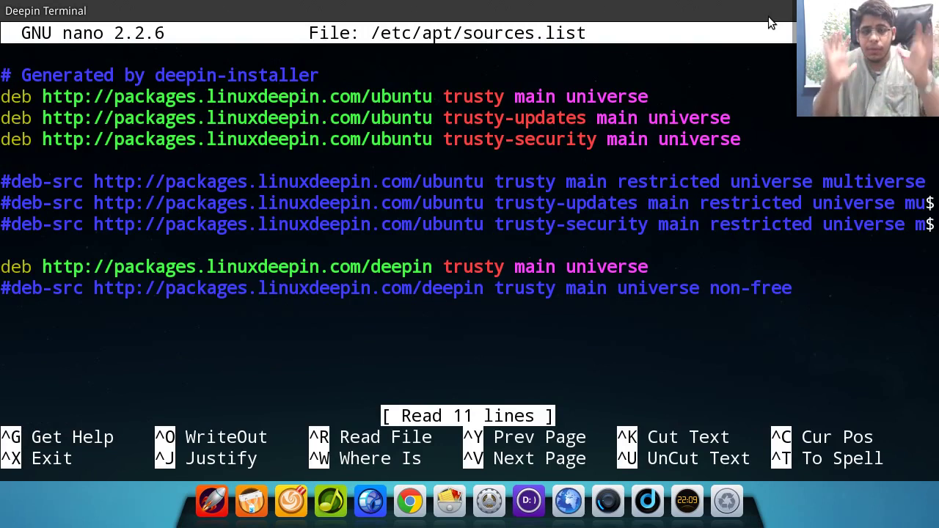
key("ctrl+x")
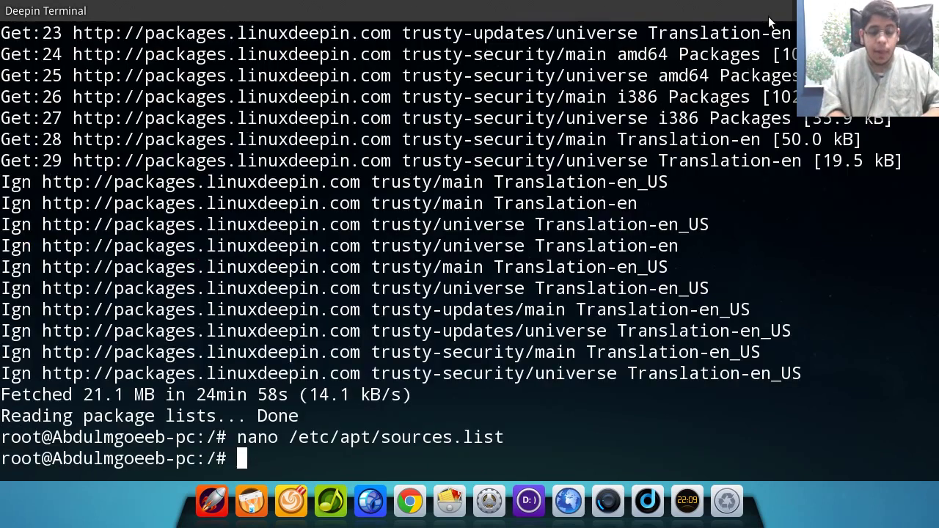
Clear the terminal and begin an apt-get install command
type("apt-get")
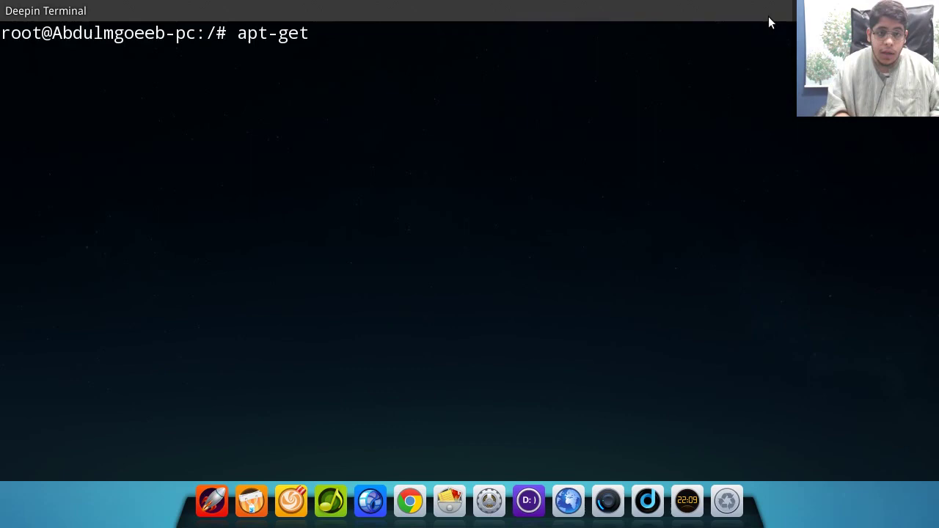
type("install vir")
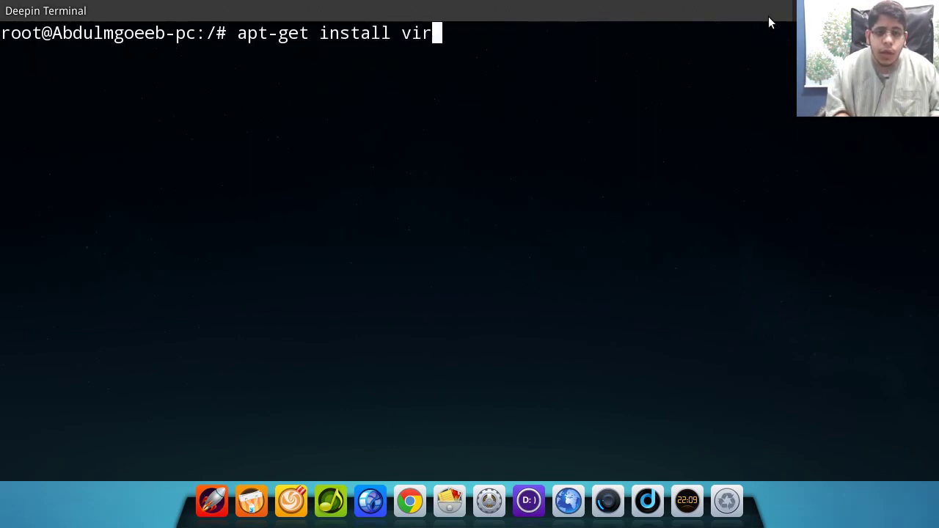
type("tual rig")
key("BackSpace")
type("chard ")
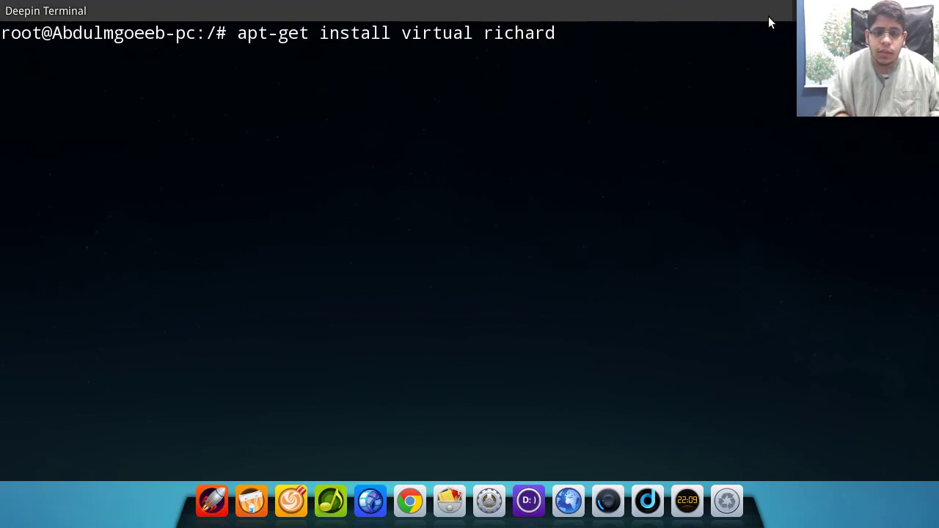
type("matw")
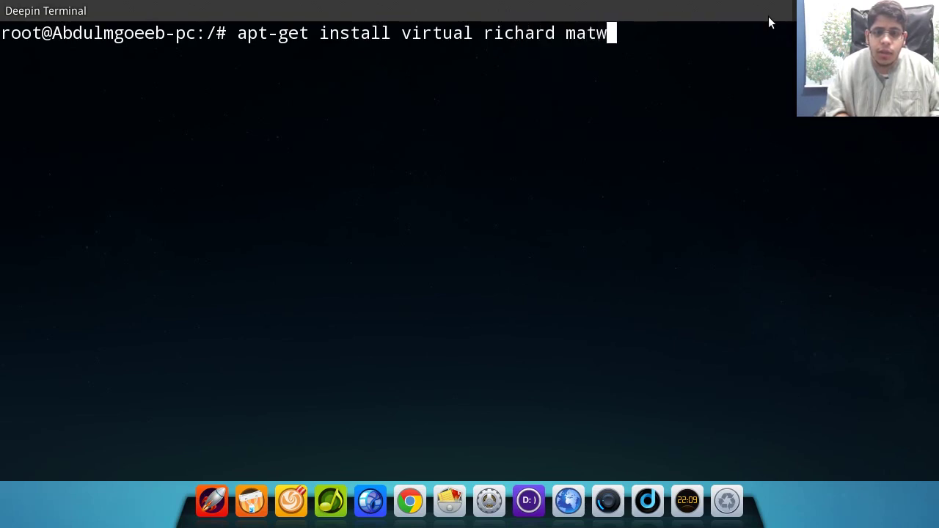
key("BackSpace")
type("hew ")
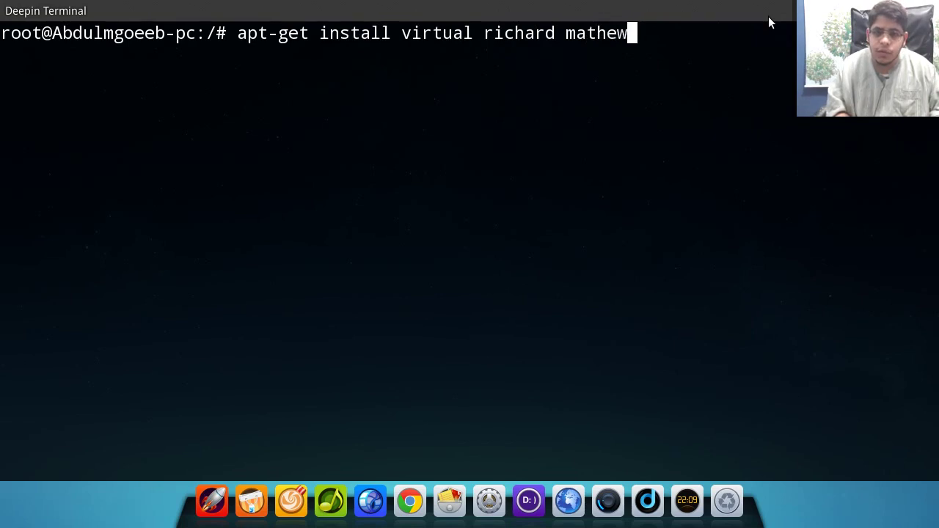
type("stallman")
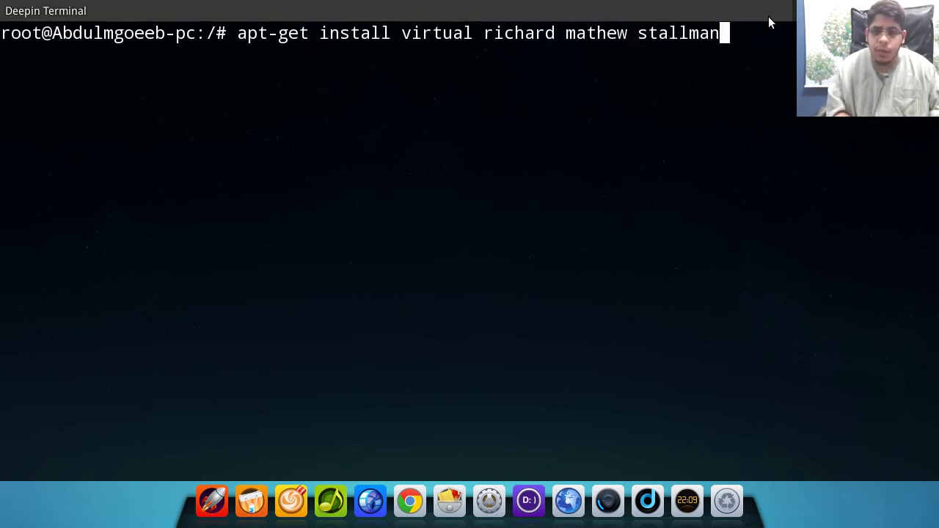
key("BackSpace")
key("BackSpace")
key("BackSpace")
key("BackSpace")
key("BackSpace")
key("BackSpace")
key("BackSpace")
key("BackSpace")
key("BackSpace")
key("BackSpace")
key("BackSpace")
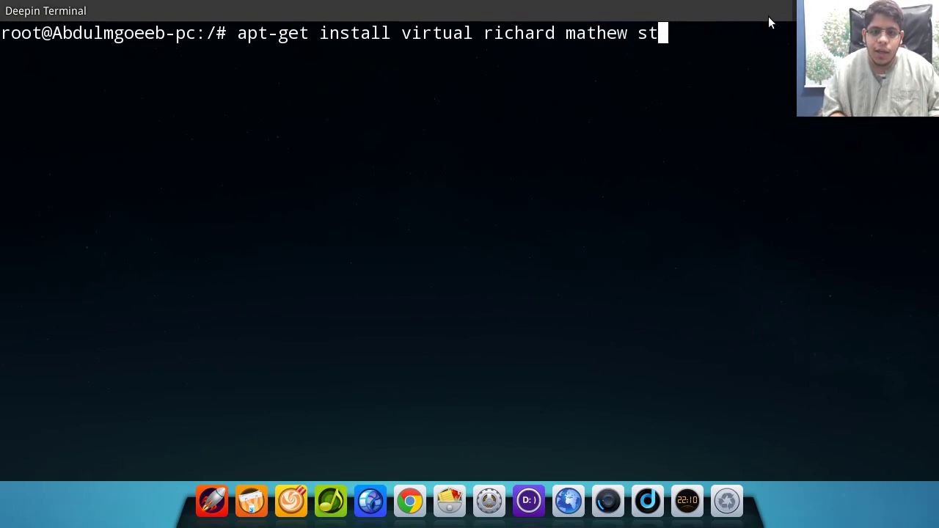
key("BackSpace")
key("BackSpace")
key("BackSpace")
key("BackSpace")
key("BackSpace")
key("BackSpace")
key("BackSpace")
key("BackSpace")
key("BackSpace")
key("BackSpace")
key("BackSpace")
key("BackSpace")
key("BackSpace")
key("BackSpace")
key("BackSpace")
key("BackSpace")
key("BackSpace")
key("BackSpace")
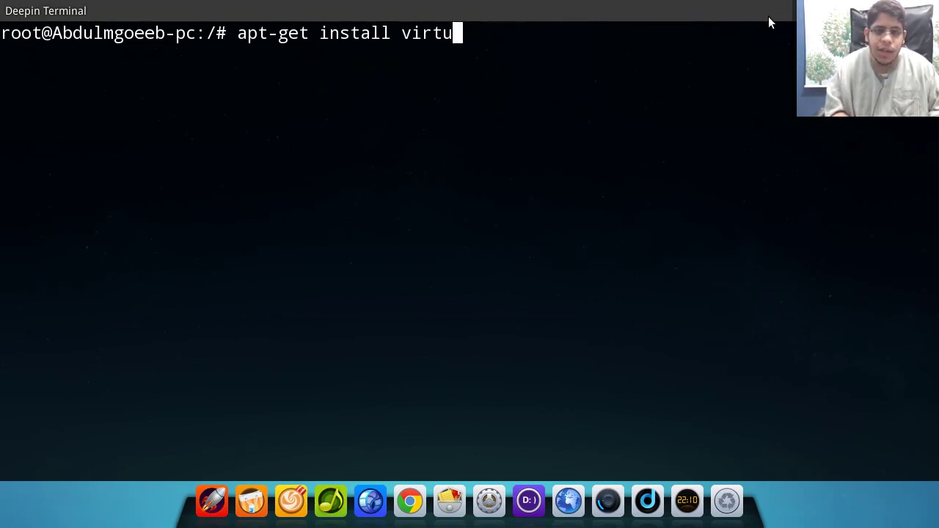
key("BackSpace")
Install the vrms package, clear the terminal, and run vrms to list the installed non-free and contrib packages
type("rms")
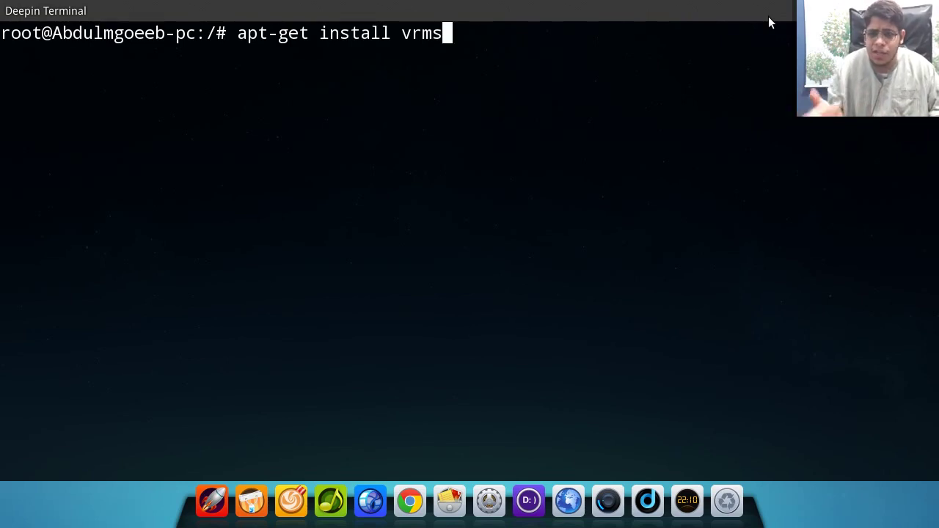
key("Return")
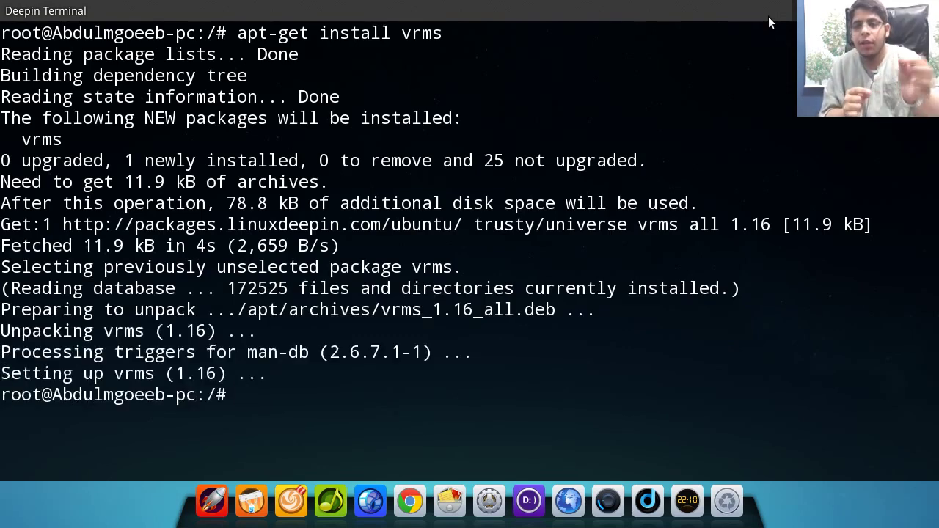
key("ctrl+l")
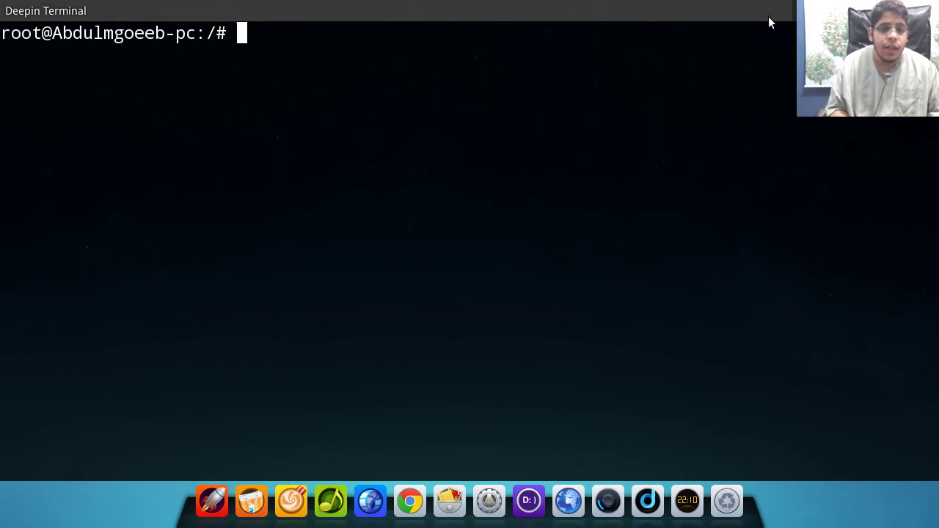
type("vrms")
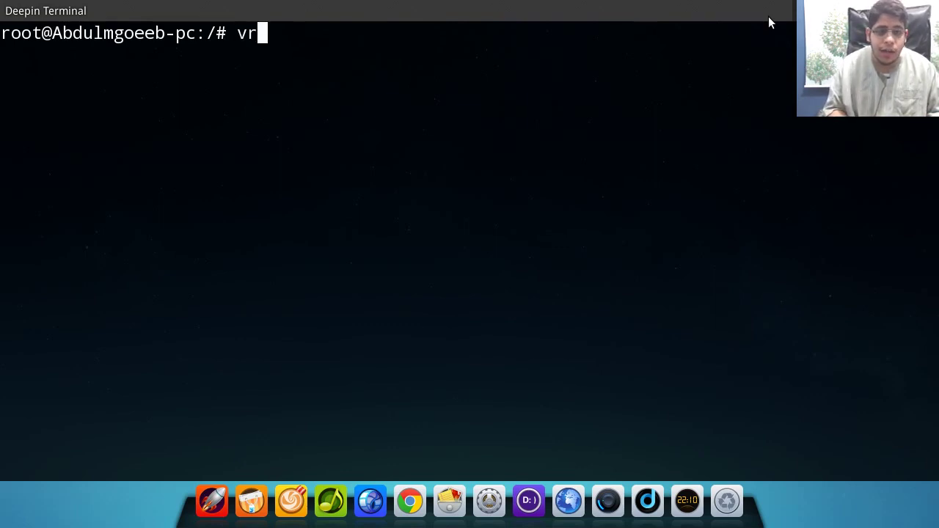
key("Return")
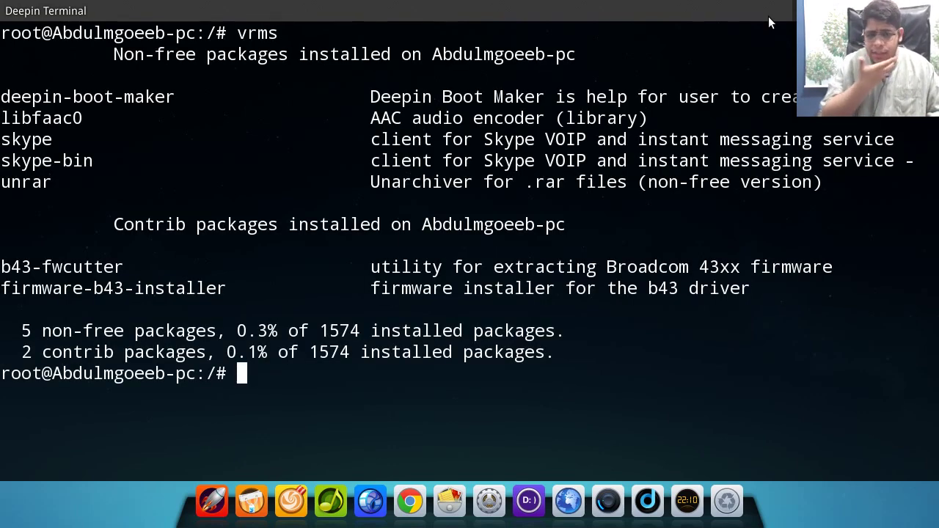
Highlight deepin-boot-maker in the list of non-free packages
double_click(17, 97)
left_click(18, 98)
triple_click(21, 100)
double_click(24, 102)
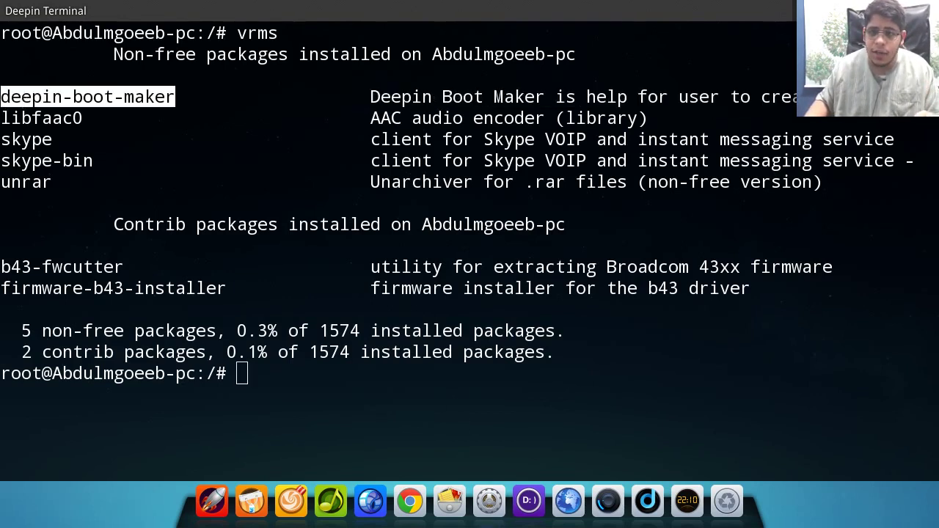
View the Boot Menu settings in the system control center, then return to the terminal and clear the text selection
mouse_move(938, 527)
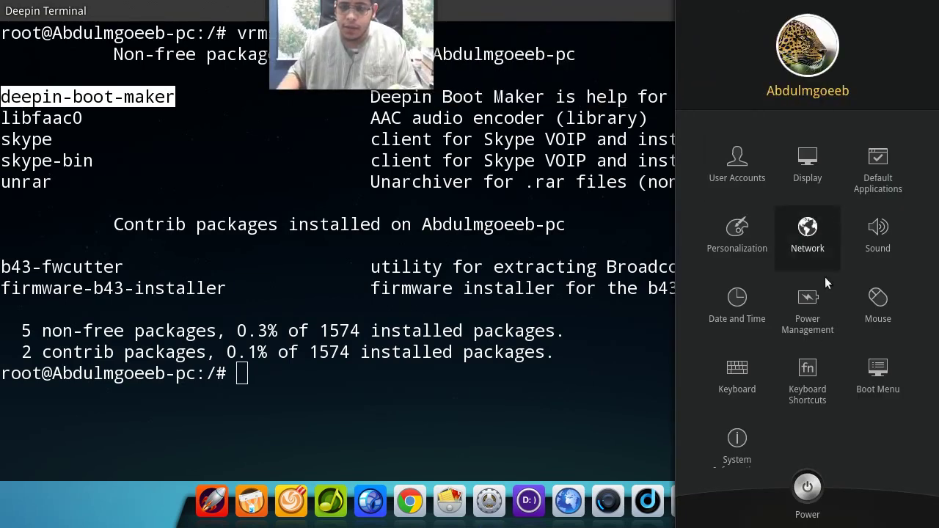
left_click(861, 389)
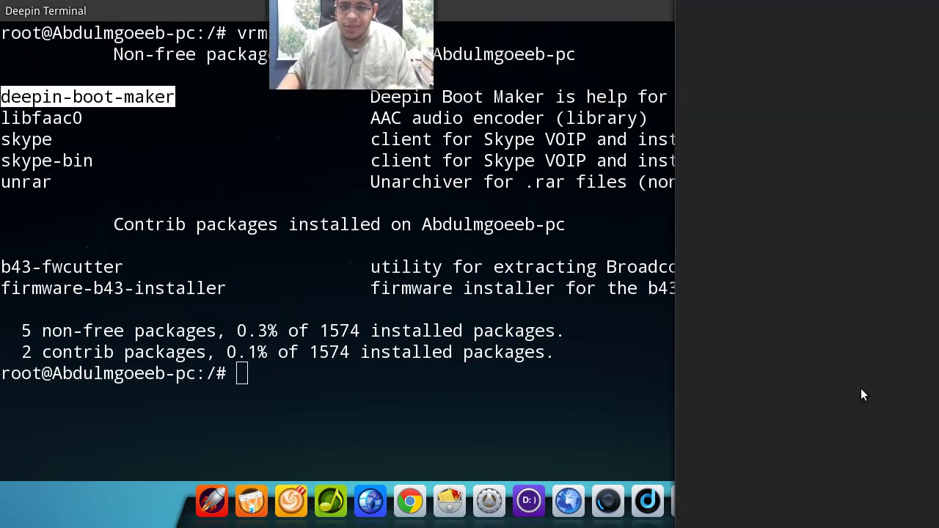
left_click_drag(330, 3, 330, 20)
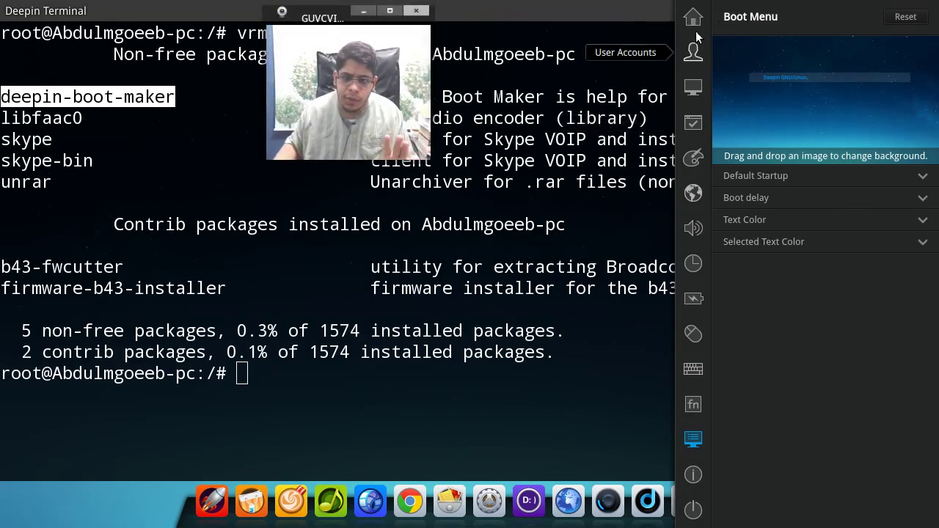
left_click(661, 10)
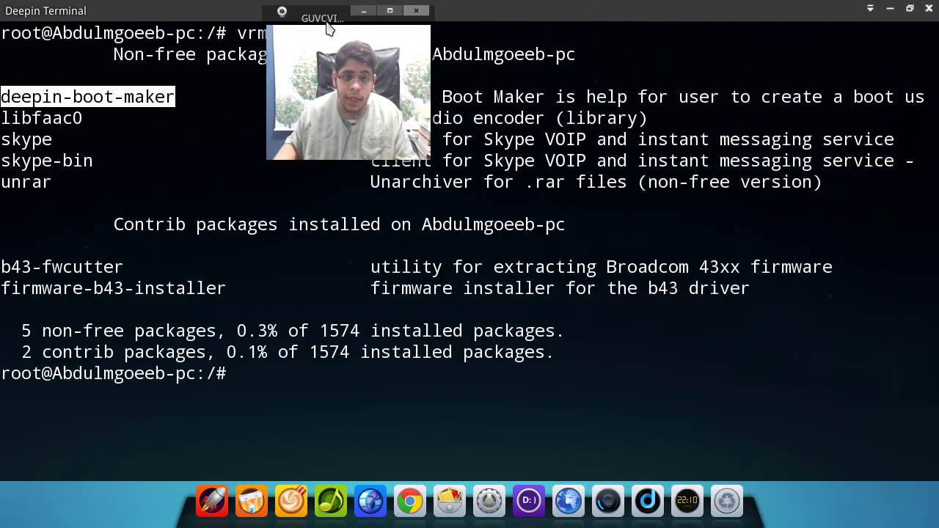
left_click_drag(329, 28, 869, 3)
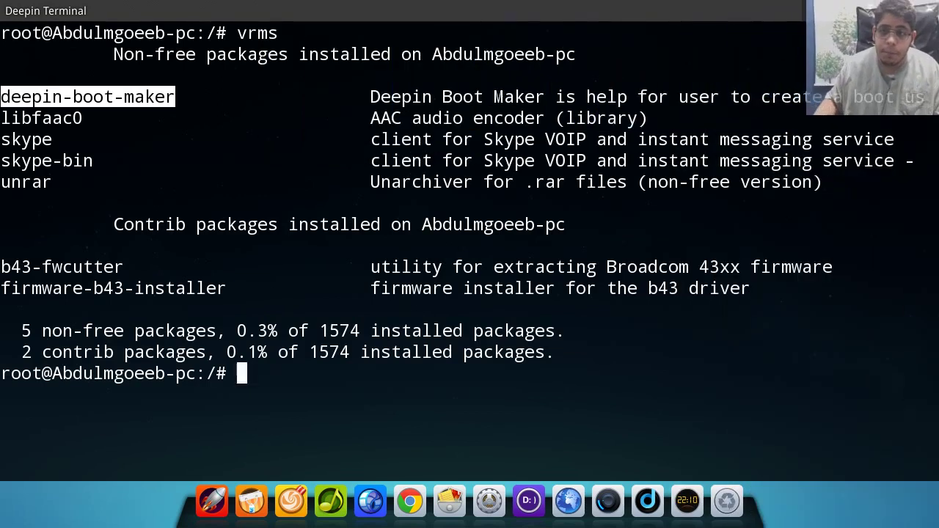
left_click(406, 324)
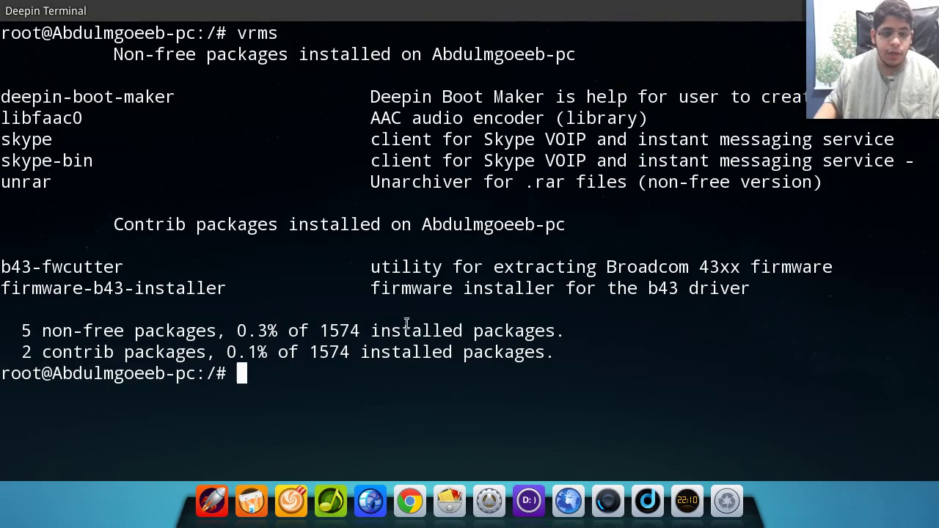
Highlight libfaac0, unrar and the b43 firmware packages in the vrms list, and clear the selection
double_click(58, 125)
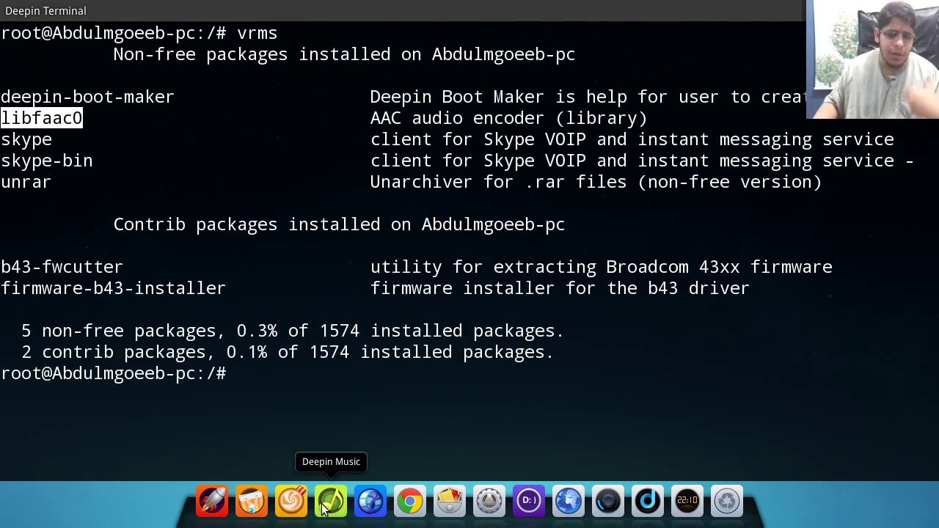
double_click(36, 183)
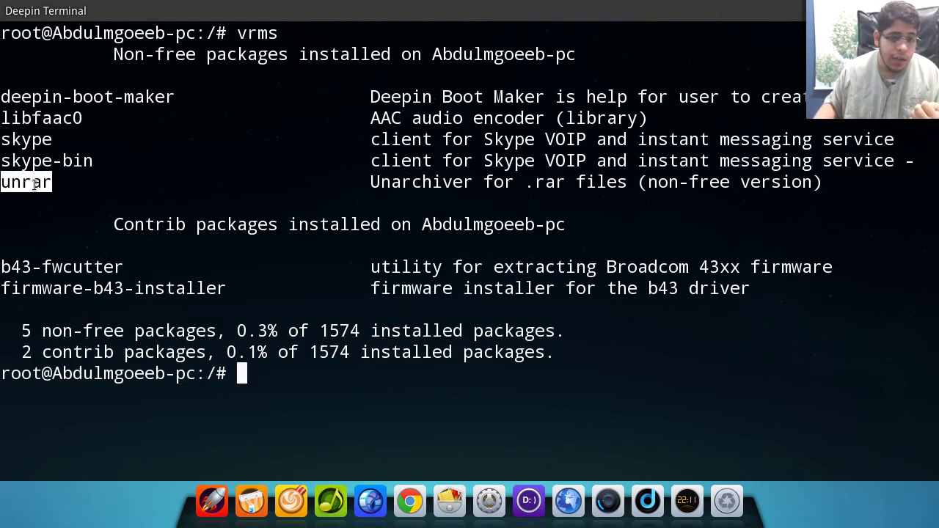
left_click(66, 272)
double_click(65, 272)
double_click(69, 283)
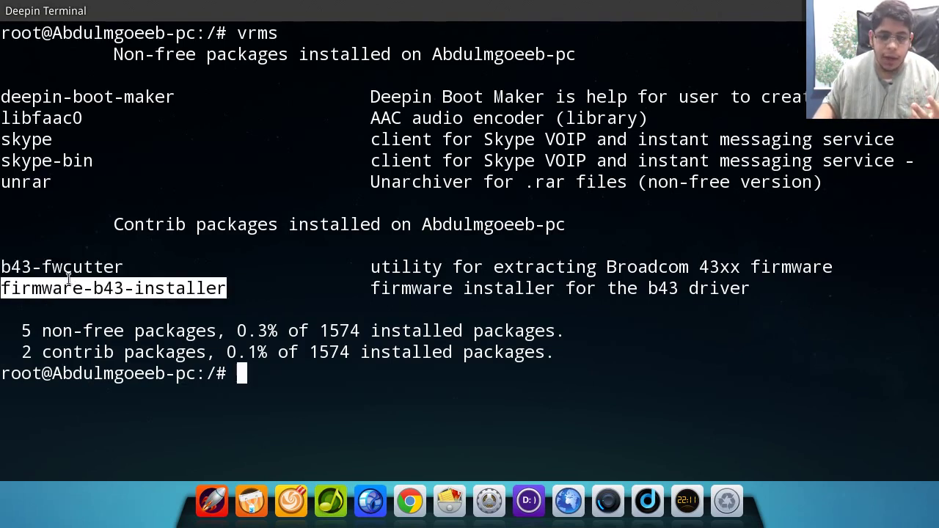
left_click(44, 180)
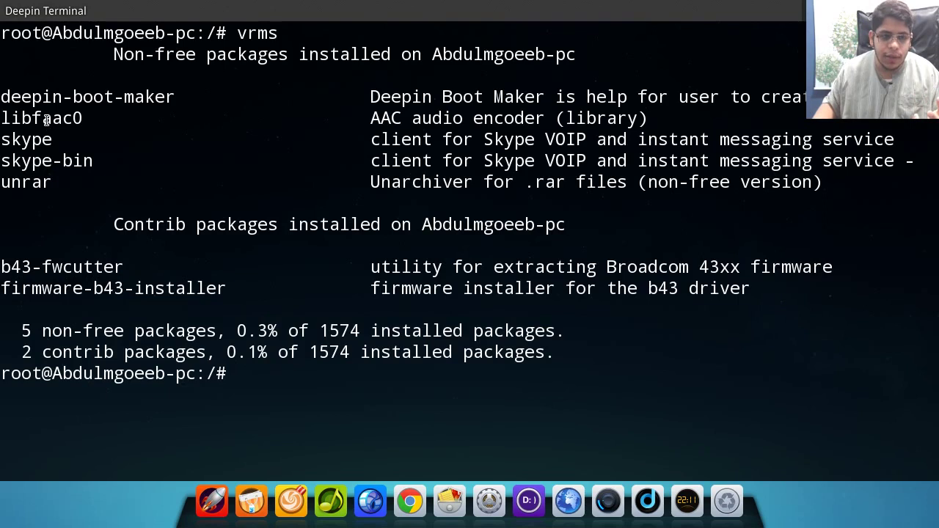
type("apt-ge")
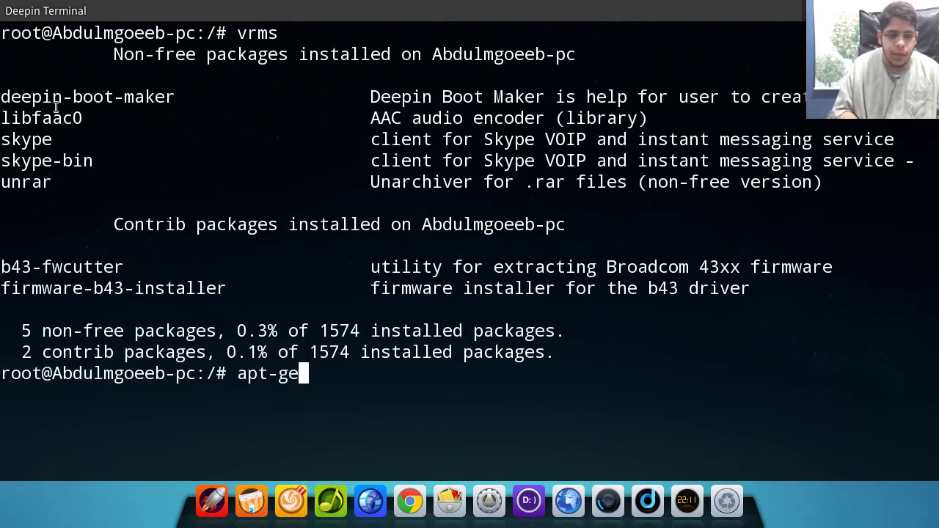
type("t remove ")
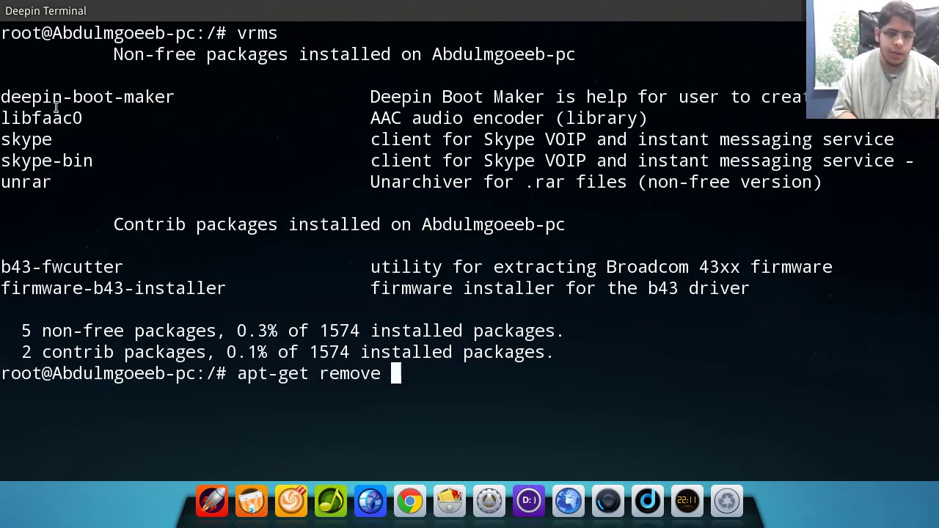
type("skype")
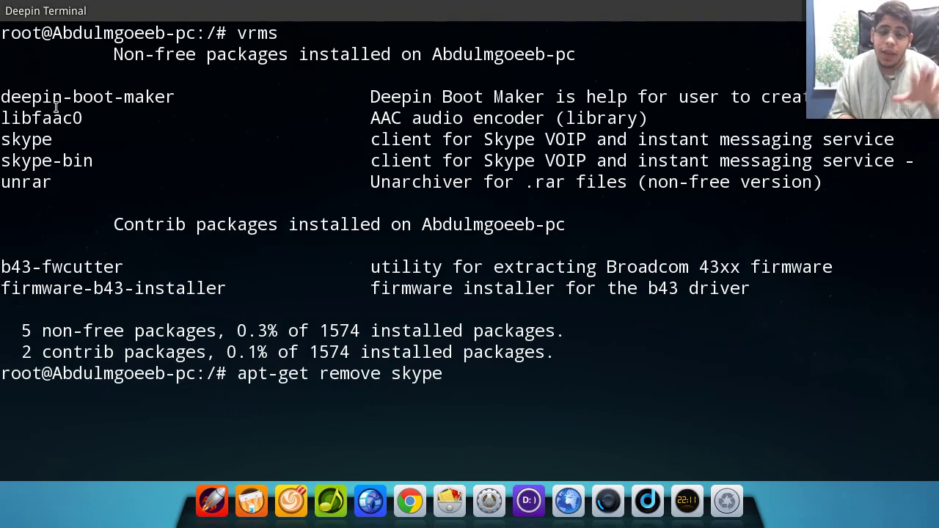
key("BackSpace")
key("BackSpace")
key("BackSpace")
key("BackSpace")
key("BackSpace")
key("BackSpace")
key("BackSpace")
key("BackSpace")
key("BackSpace")
key("BackSpace")
key("BackSpace")
key("BackSpace")
key("BackSpace")
key("BackSpace")
key("BackSpace")
key("BackSpace")
key("BackSpace")
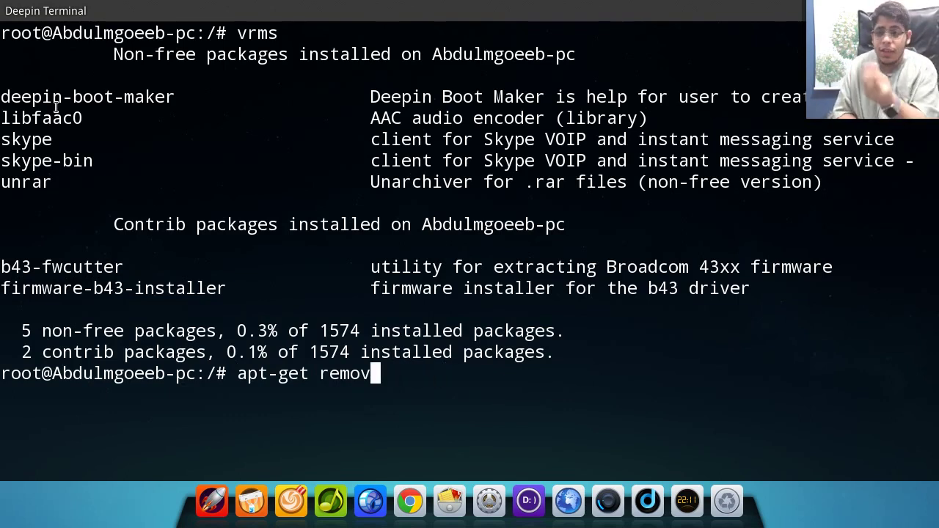
key("BackSpace")
key("BackSpace")
key("BackSpace")
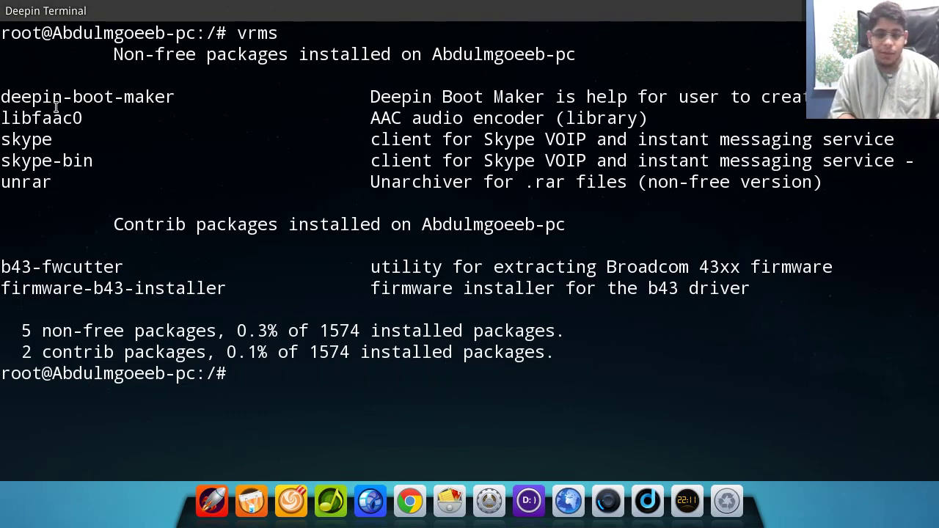
Remove all packages reported by vrms with apt-get remove $(vrms -s) and confirm the removal
type("apt-get rw")
key("BackSpace")
type("emvoe")
key("BackSpace")
key("BackSpace")
key("BackSpace")
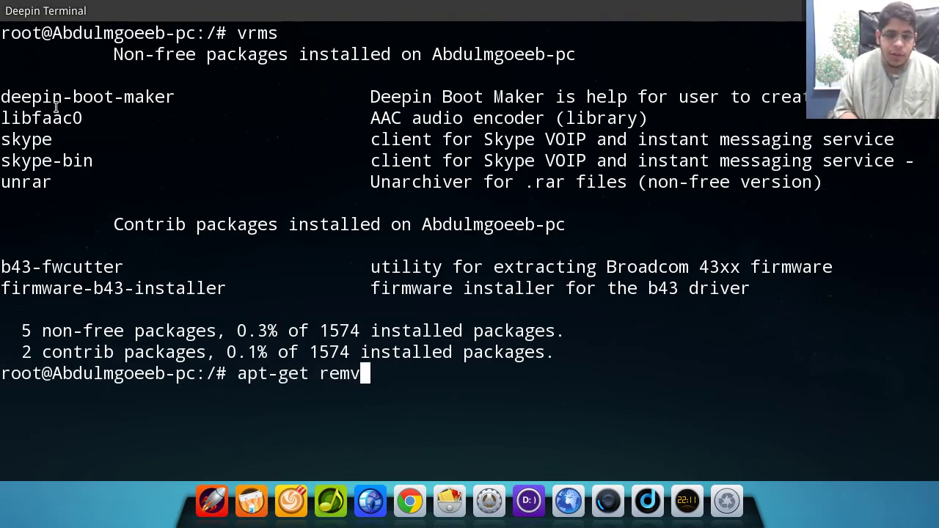
key("BackSpace")
type("ove")
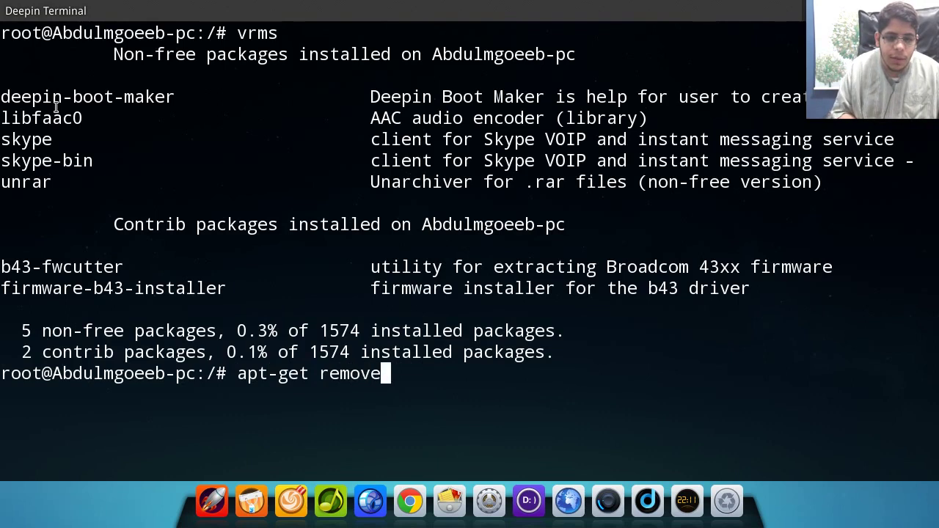
type(" $(")
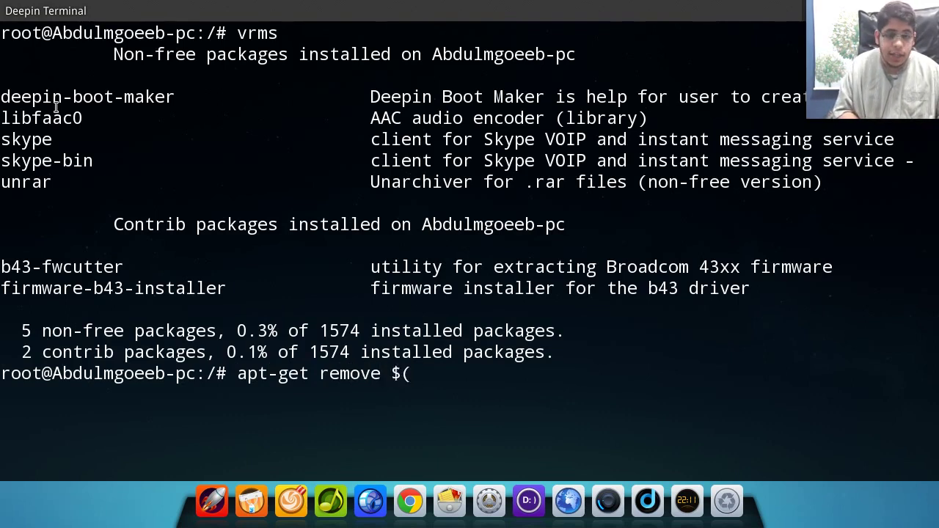
type("vrms -s)")
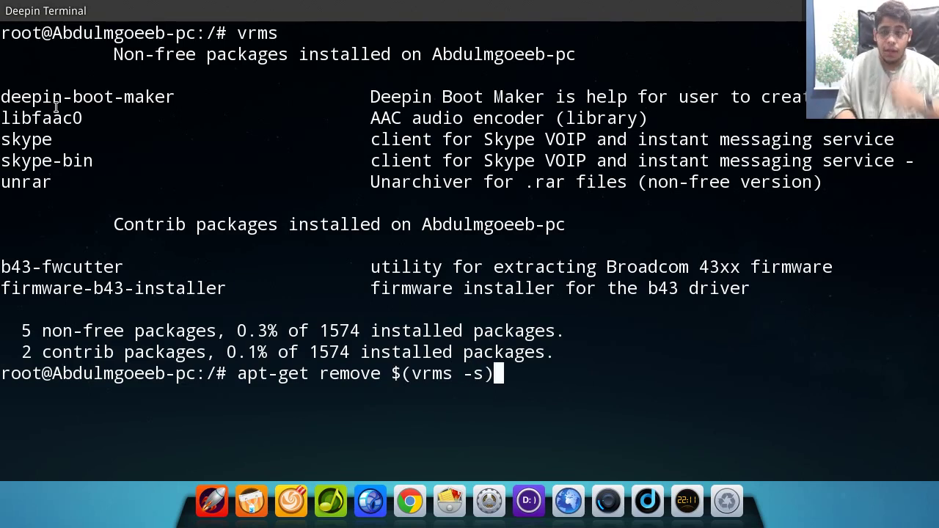
key("Return")
key("Return")
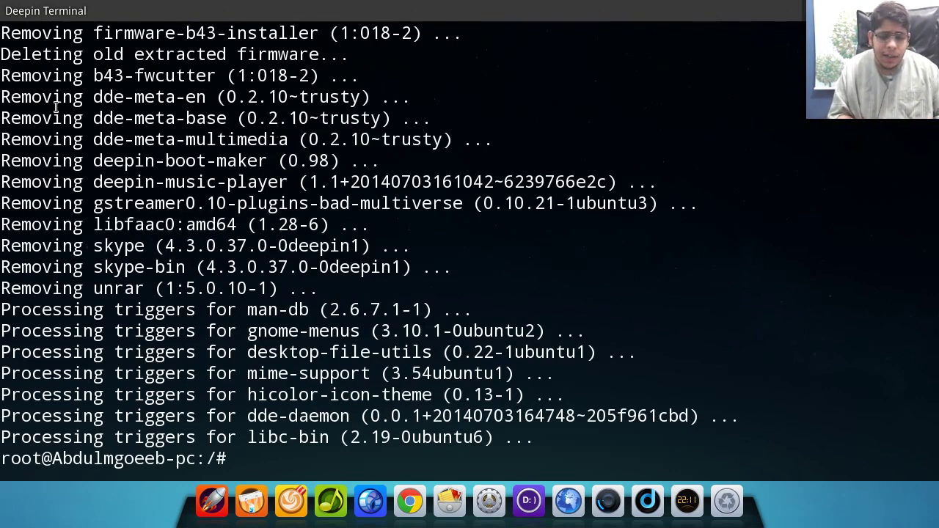
Remove the no longer needed dependencies with apt-get autoremove and confirm the removal
type("apt-get ")
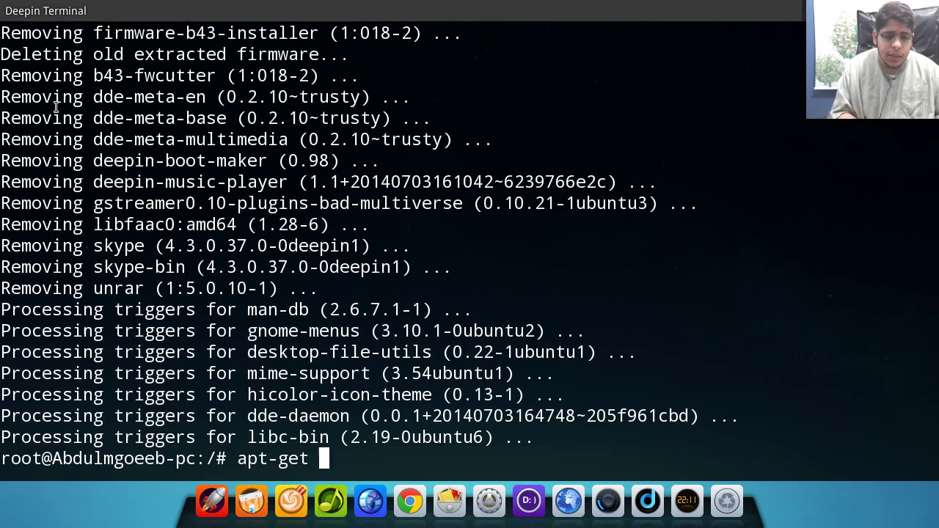
type("autoremove")
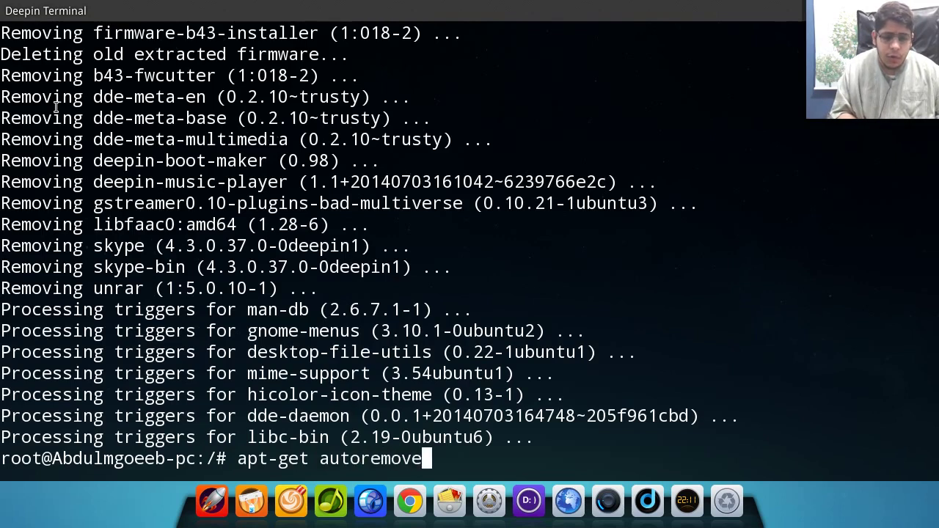
key("Return")
key("Return")
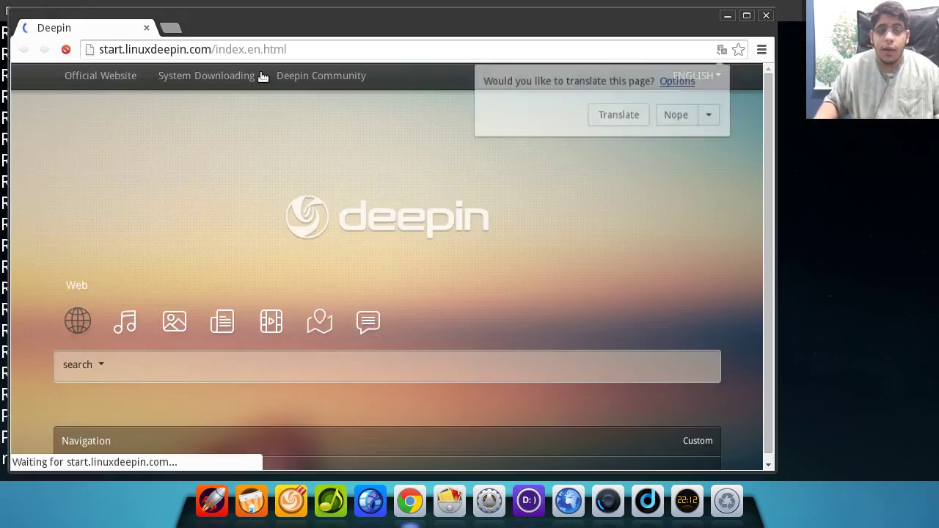
Search for "ubuntu packages" in Chrome and open the packages.ubuntu.com site
double_click(262, 56)
left_click(262, 55)
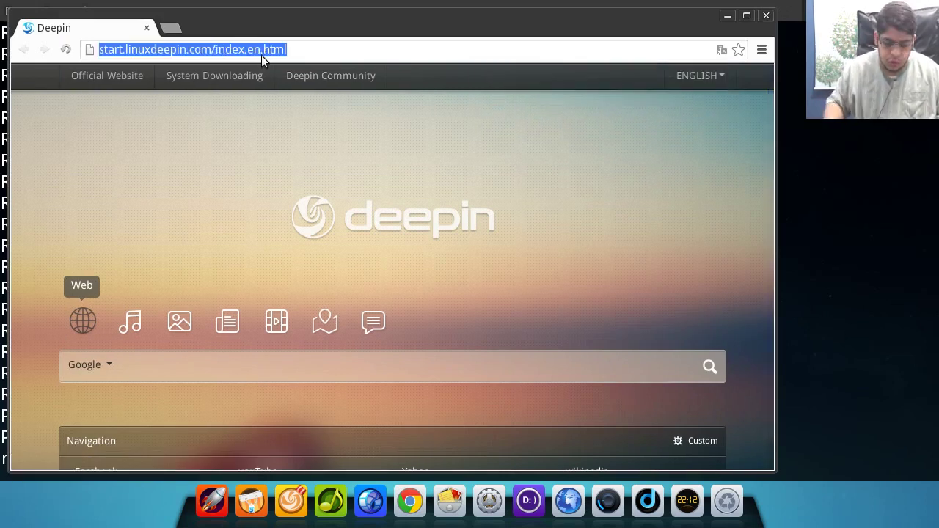
type("ubntu")
key("BackSpace")
key("BackSpace")
key("BackSpace")
type("untu packages")
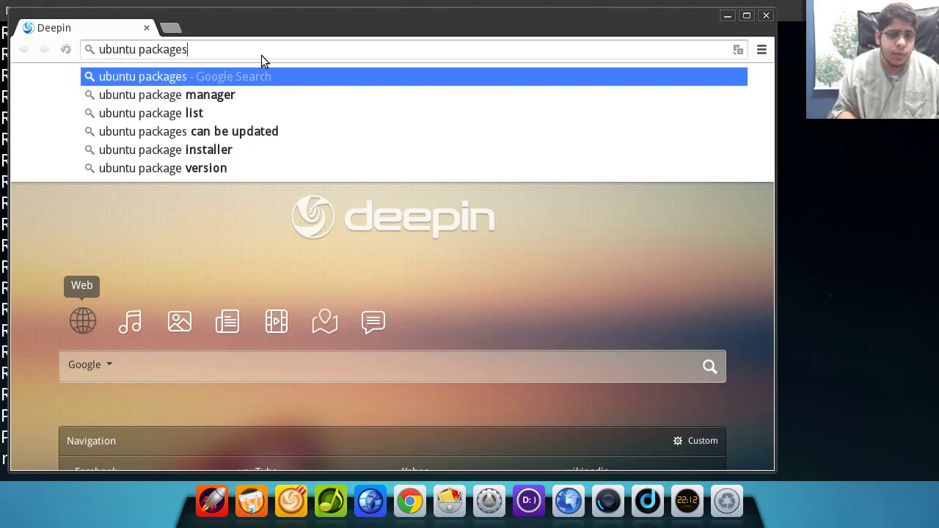
key("Return")
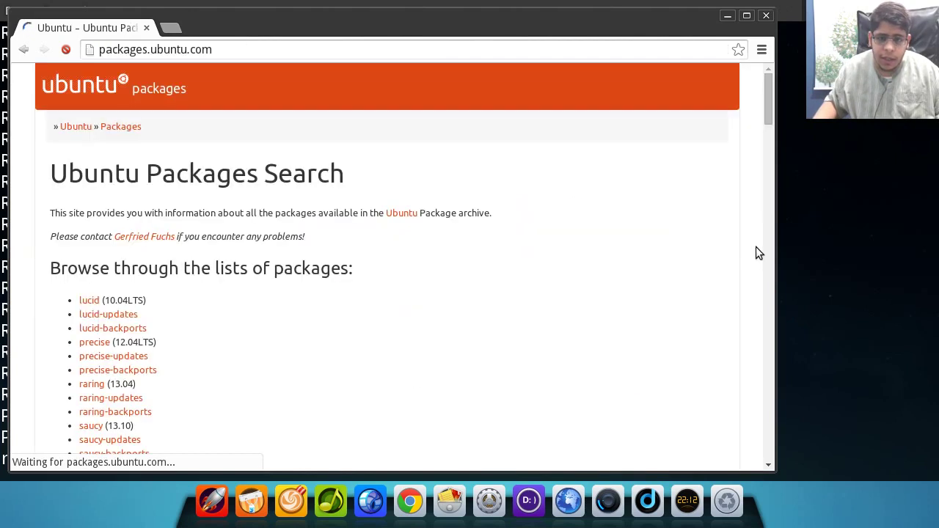
Search the trusty package names for firefox and open the exact-match firefox package page
scroll(272, 348, "down", 5)
left_click(195, 359)
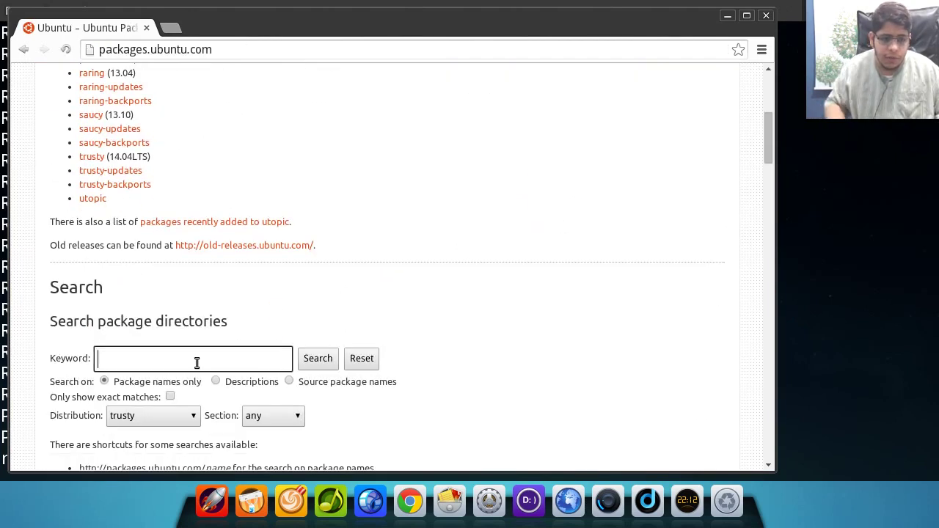
type("firefox")
key("Return")
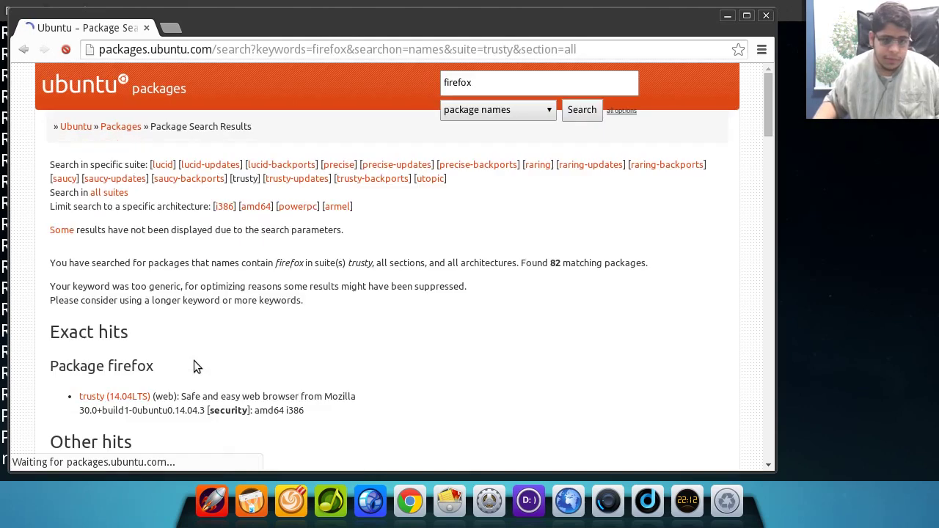
scroll(118, 322, "down", 3)
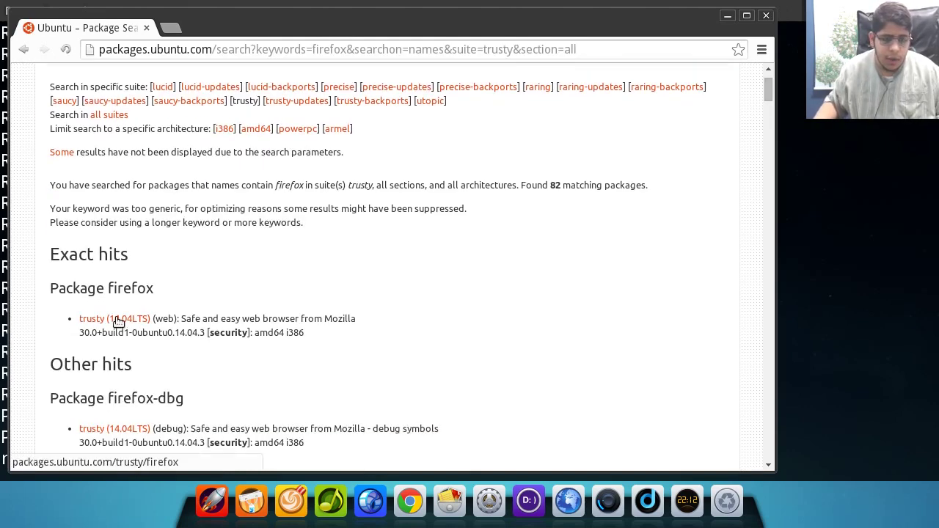
left_click(118, 321)
Open the amd64 download page for firefox and copy the link address of the security.ubuntu.com/ubuntu mirror
scroll(173, 324, "down", 10)
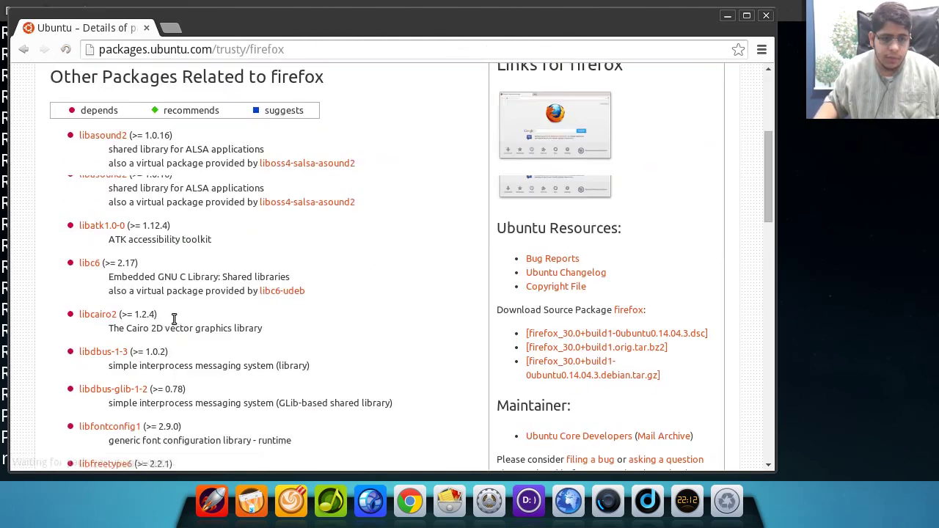
scroll(173, 318, "down", 10)
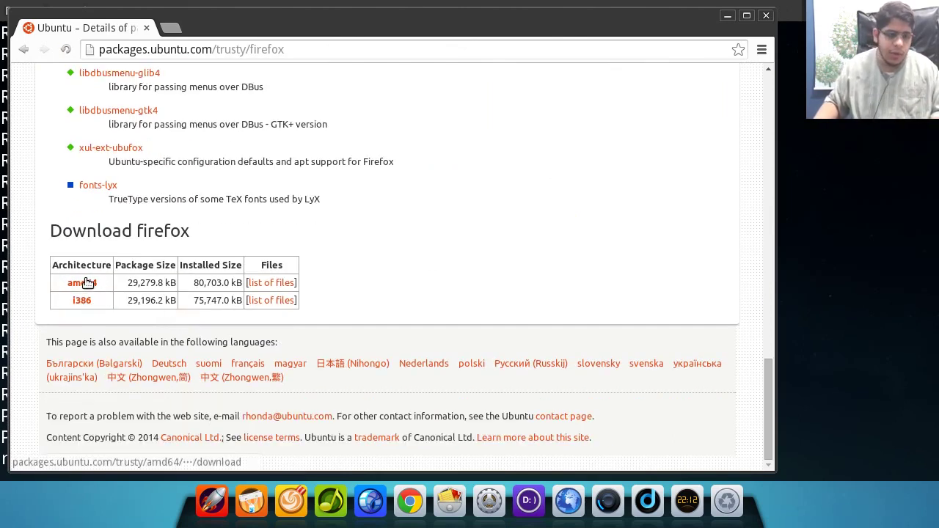
left_click(83, 283)
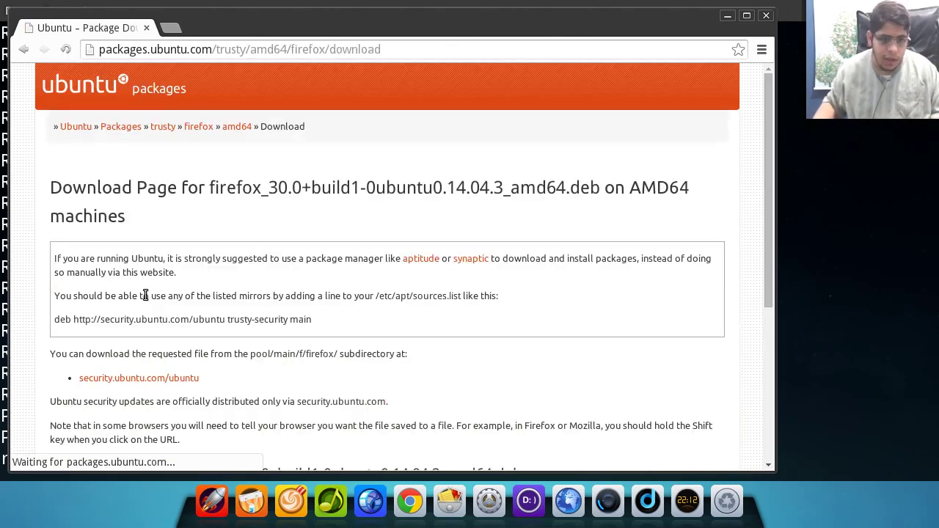
right_click(169, 380)
left_click(213, 339)
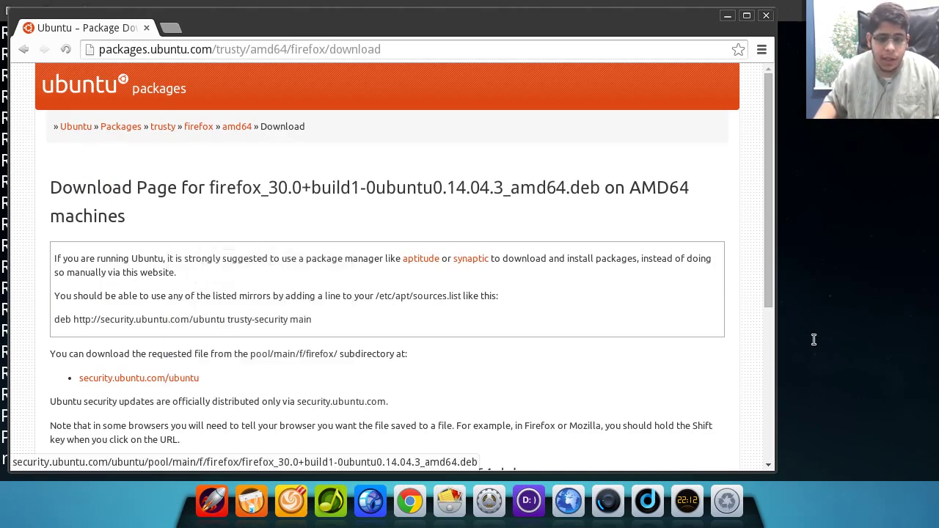
Switch to Deepin Terminal and download firefox_30.0+build1-0ubuntu0.14.04.3_amd64.deb with wget from the copied link
key("alt+Tab")
type("wget")
key("ctrl+shift+v")
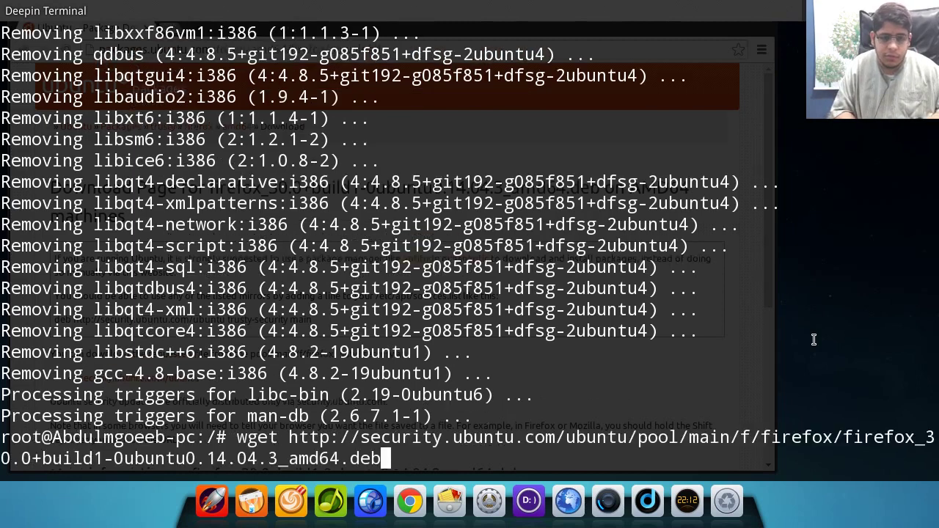
key("Return")
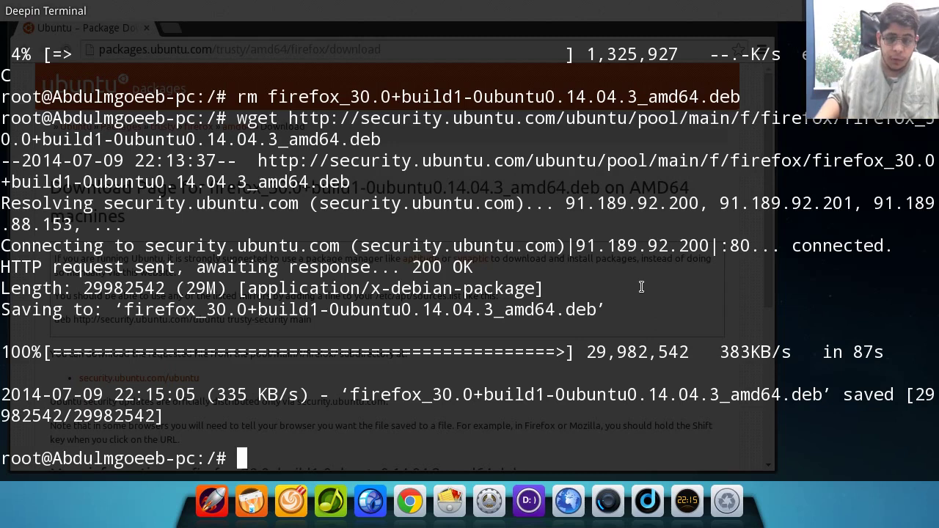
left_click_drag(354, 400, 815, 395)
right_click(819, 395)
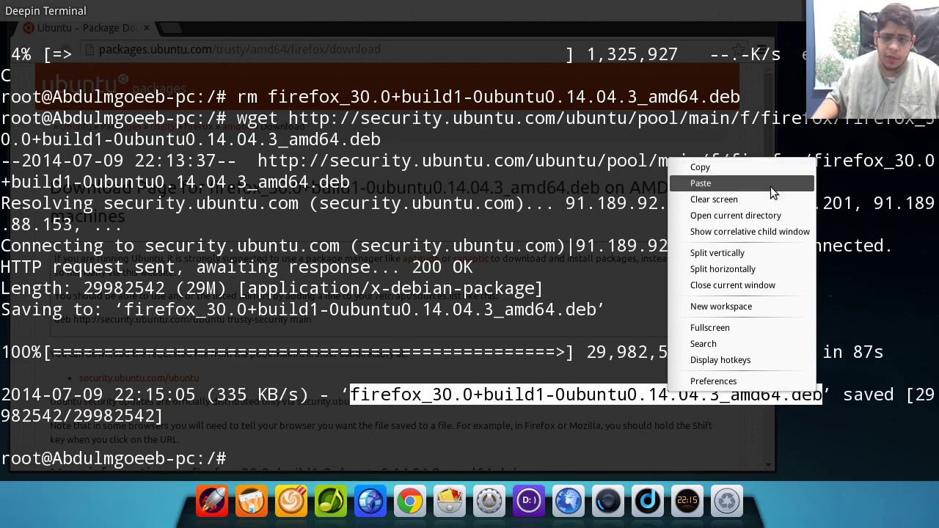
left_click(535, 422)
Install the downloaded firefox_30.0+build1-0ubuntu0.14.04.3_amd64.deb package with dpkg -i
type("dpkg -i f")
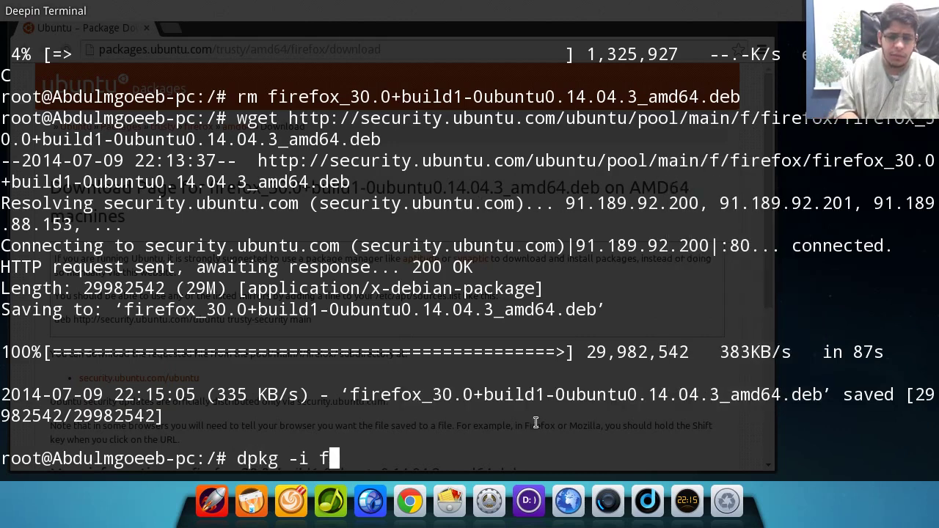
key("Tab")
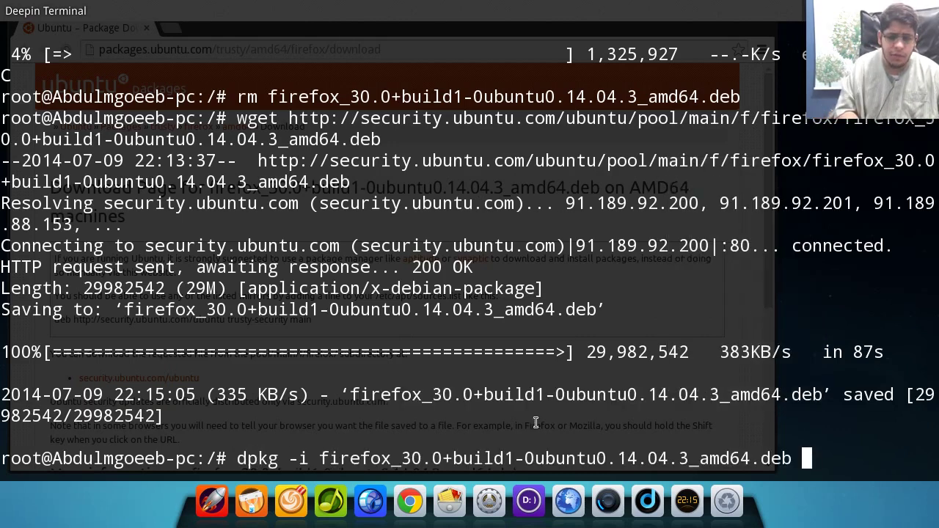
key("Return")
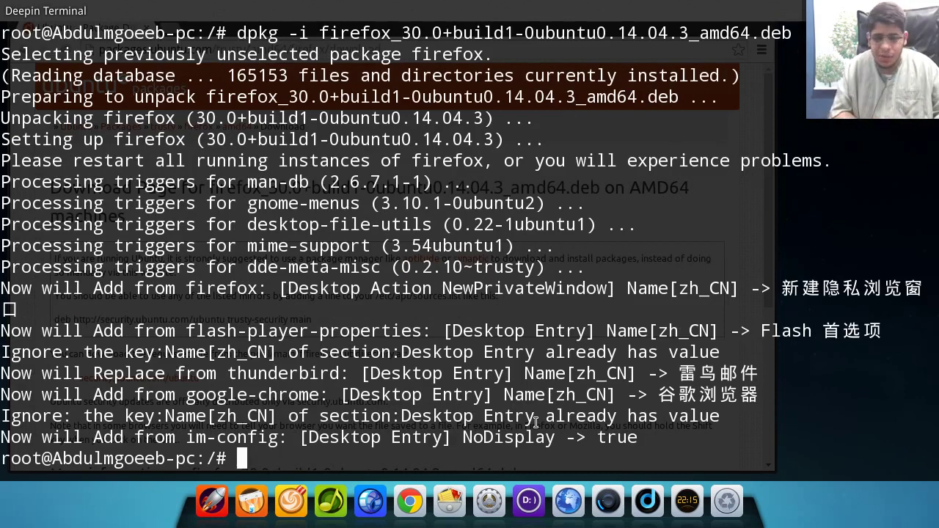
Try to repair package dependencies with apt-get install 0f
type("apt-get install ")
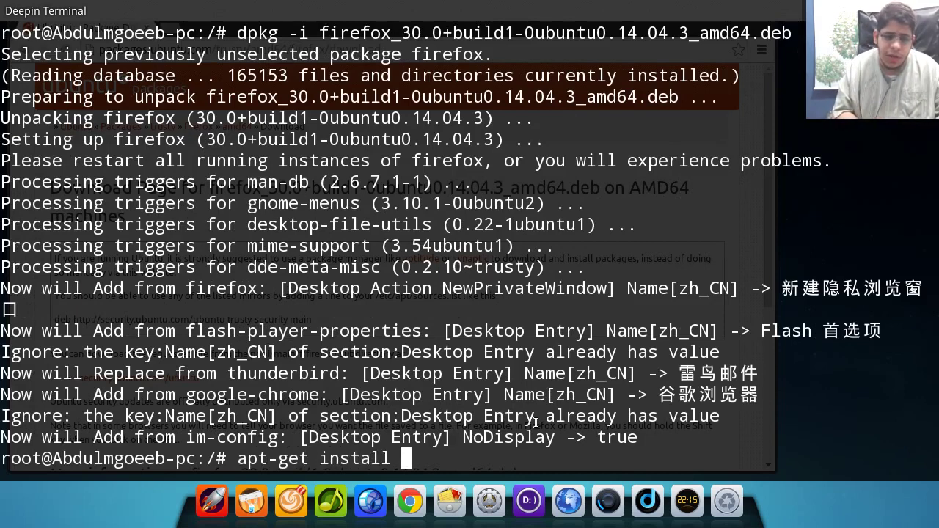
type("0f")
key("Return")
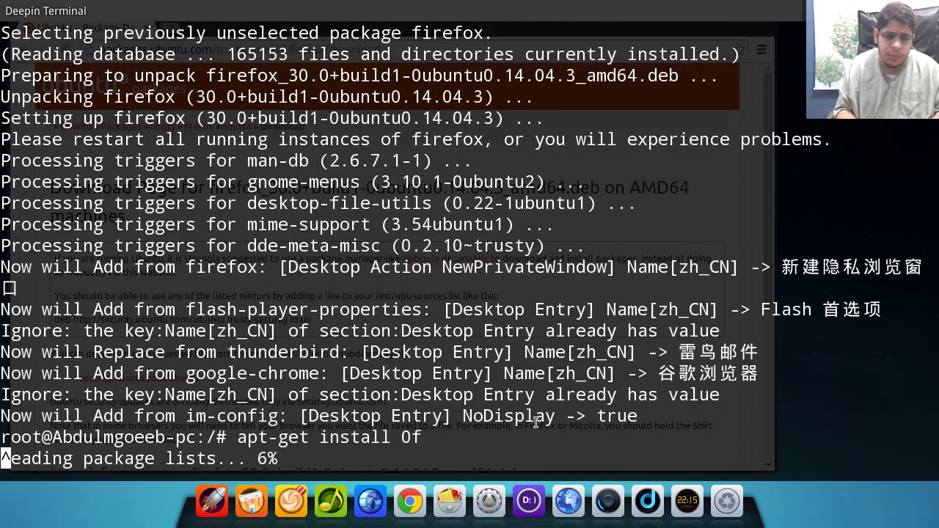
key("ctrl+c")
Repair package dependencies with apt-get install -f and clear the terminal screen
key("Up")
key("BackSpace")
key("BackSpace")
type("-f")
key("Return")
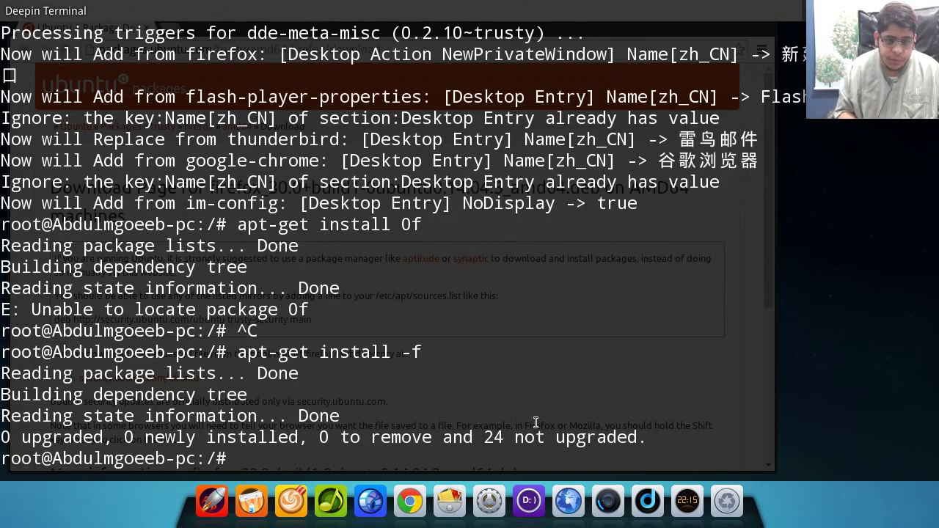
key("ctrl+l")
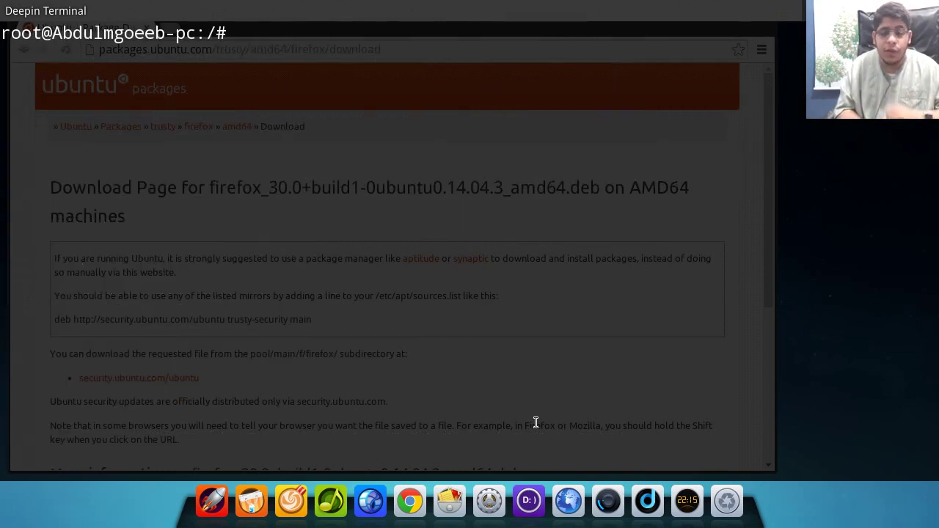
Remove the google-chrome-stable package with apt-get remove and confirm the removal
type("apt")
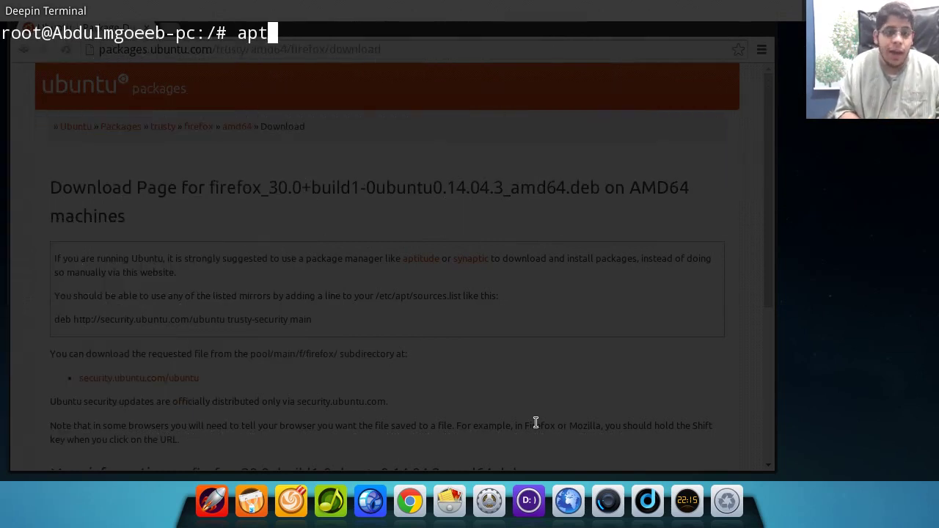
type("-get remove google-chrome")
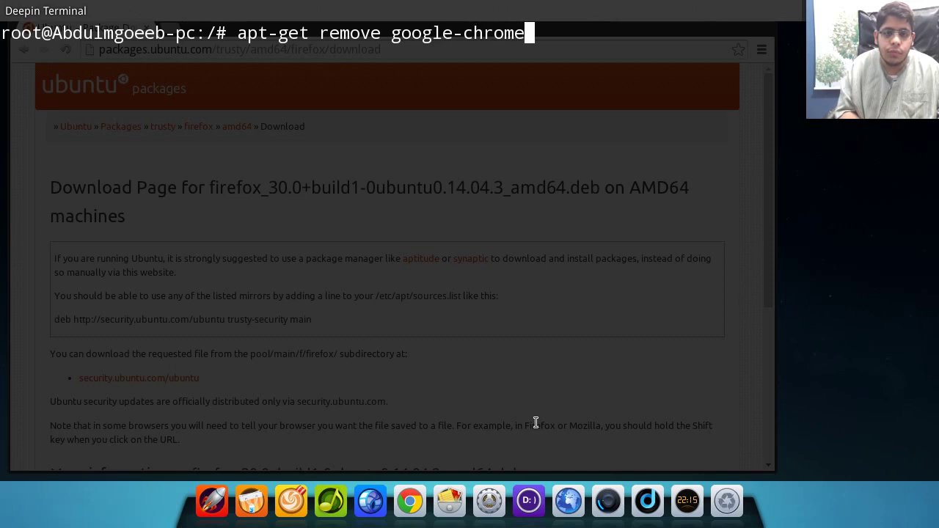
type("-stalle")
key("Return")
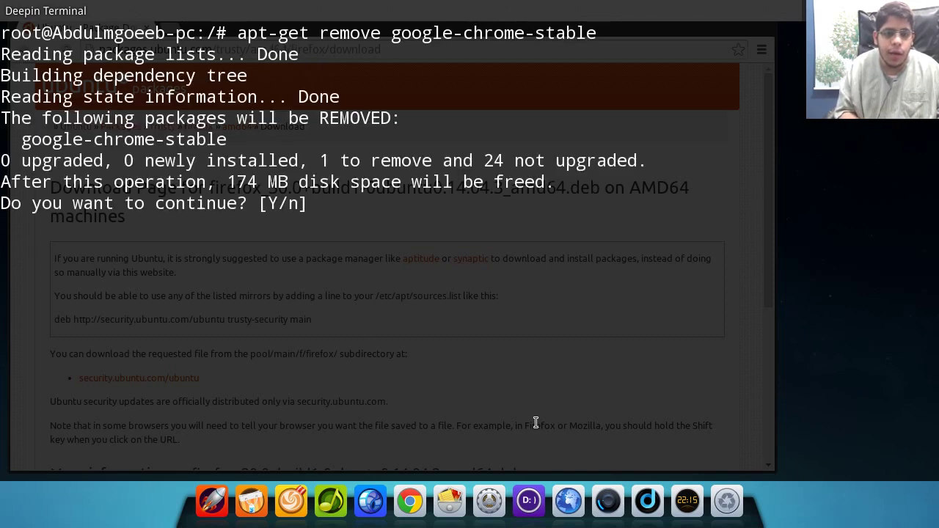
key("Return")
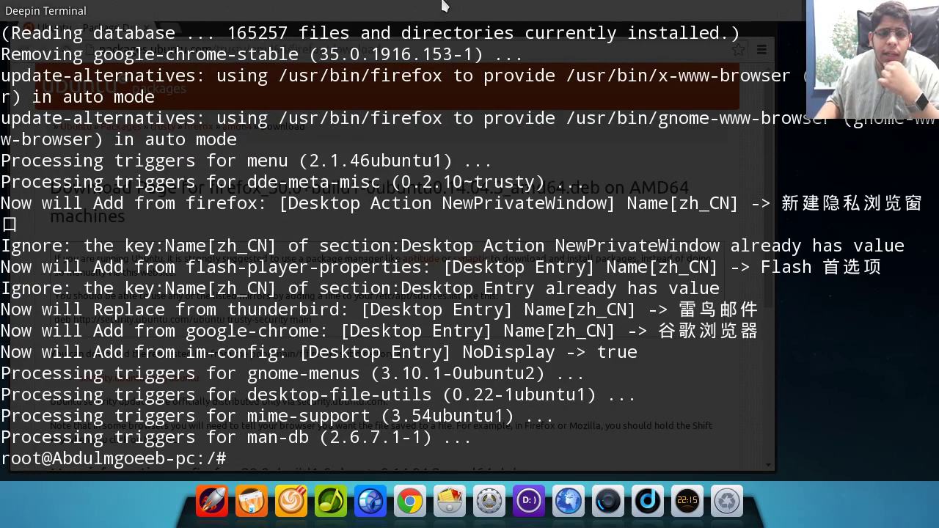
left_click_drag(440, 13, 421, 141)
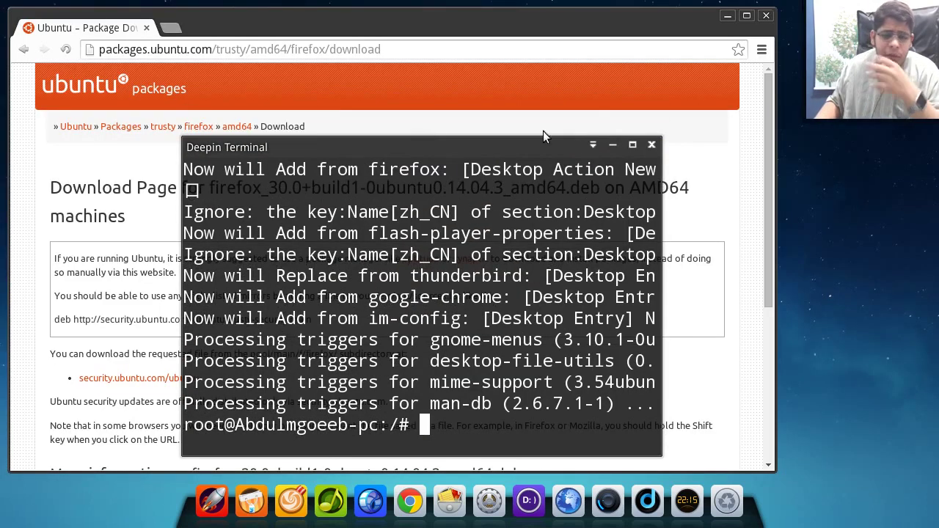
left_click(646, 148)
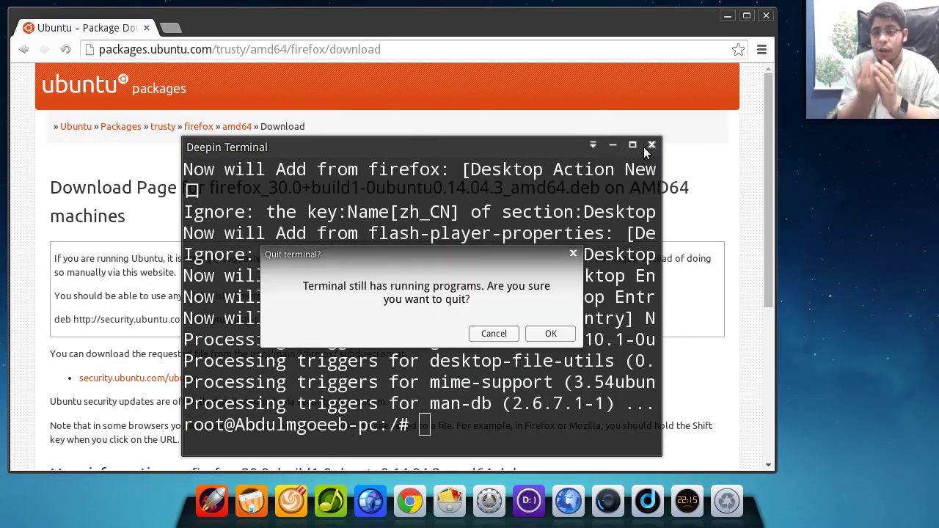
left_click(508, 334)
left_click(632, 145)
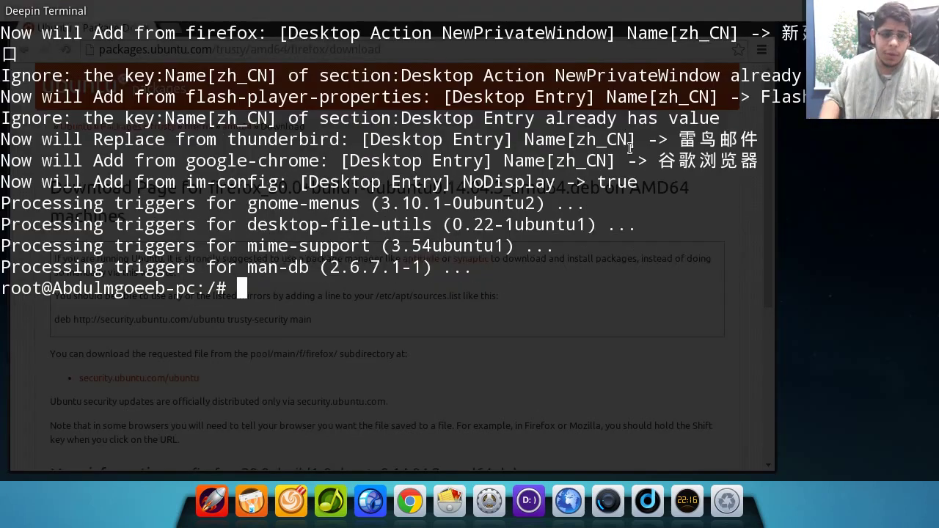
Try to install a package named synaptics with apt-get install
type("apt-get ")
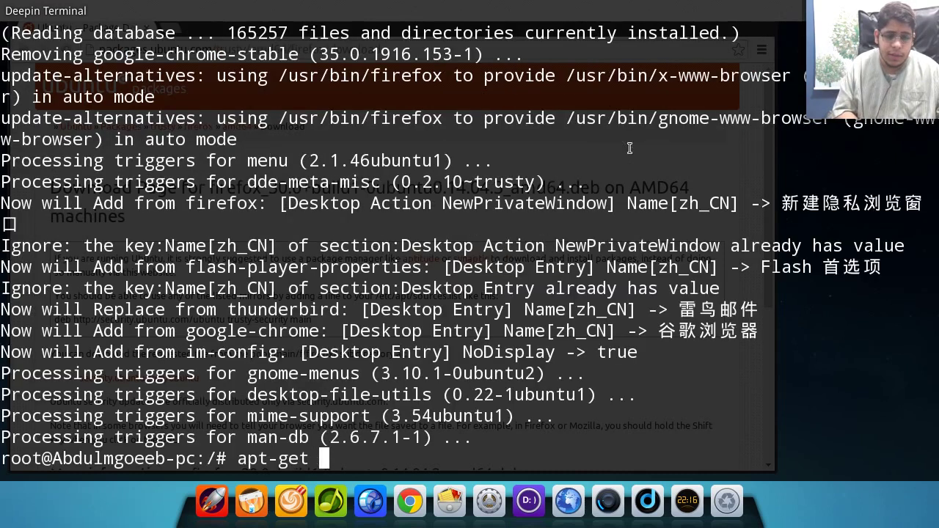
type("install syna")
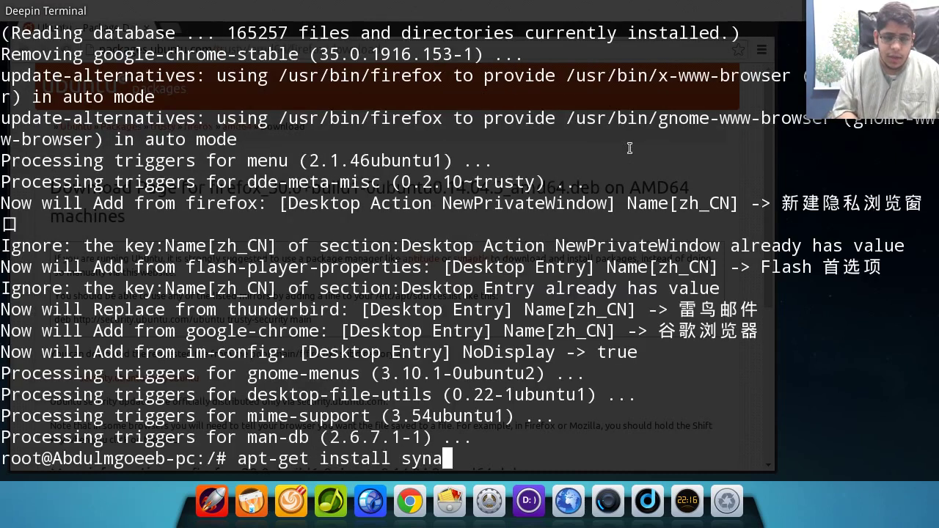
type("ptics")
key("Return")
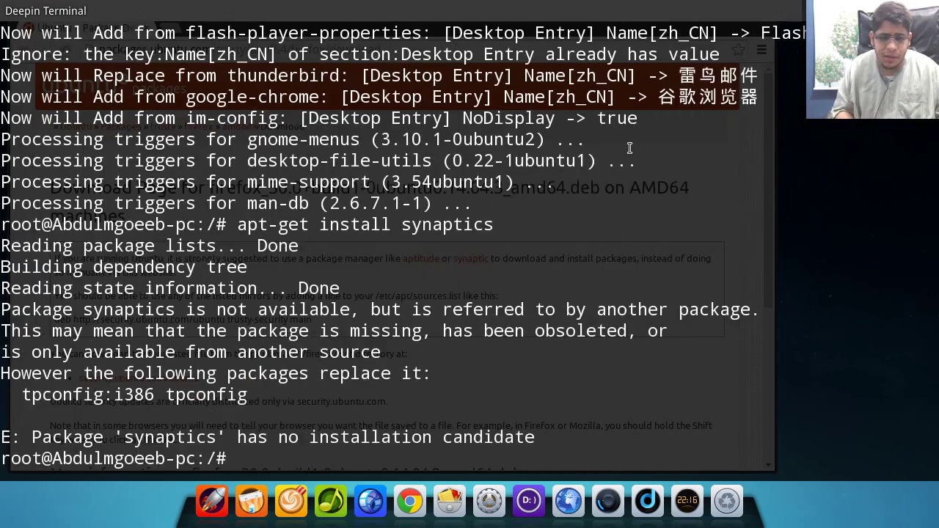
Install the synaptic package with apt-get install and confirm the installation
key("Up")
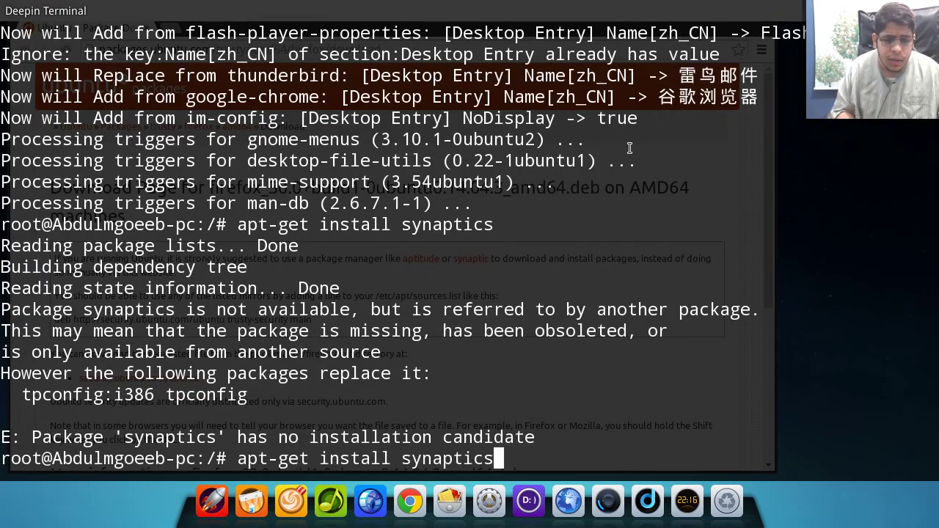
key("BackSpace")
key("Return")
key("Return")
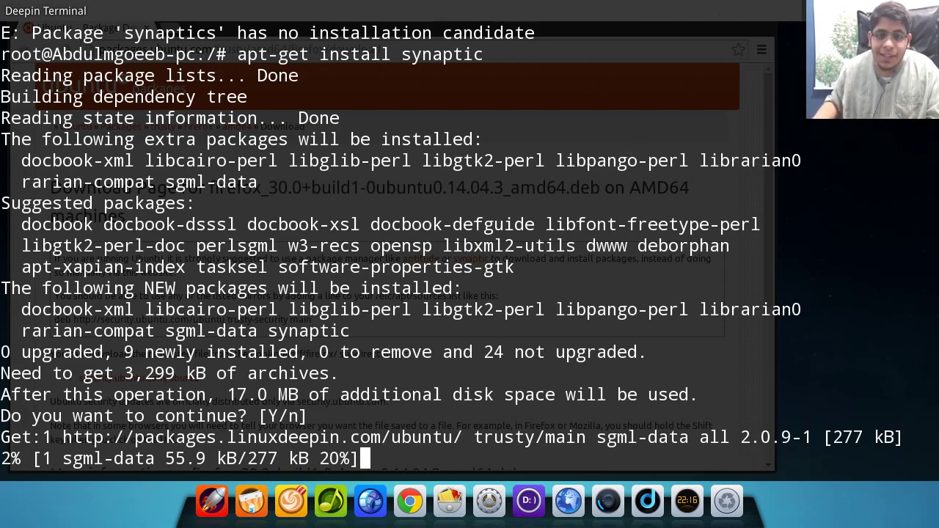
Restore the terminal to a smaller window, minimize it while the installation runs, and close the browser window
left_click_drag(455, 77, 381, 152)
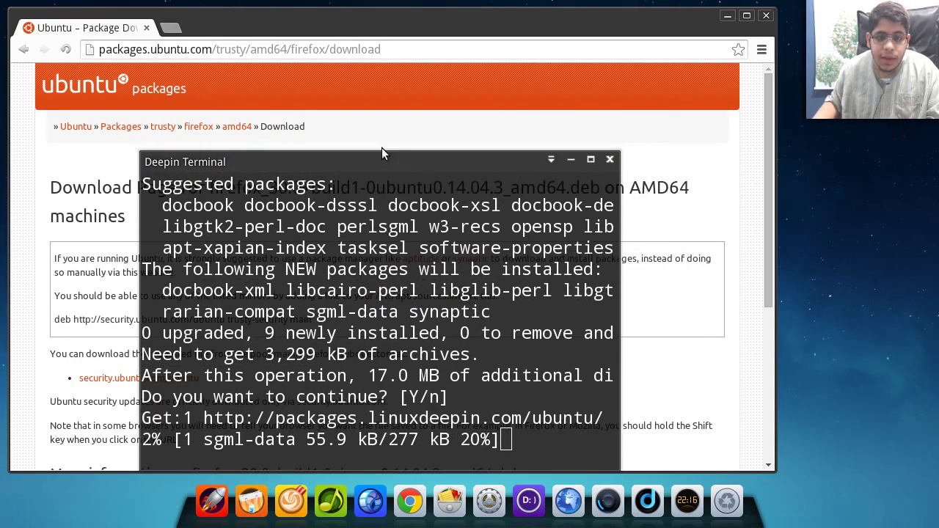
left_click(571, 160)
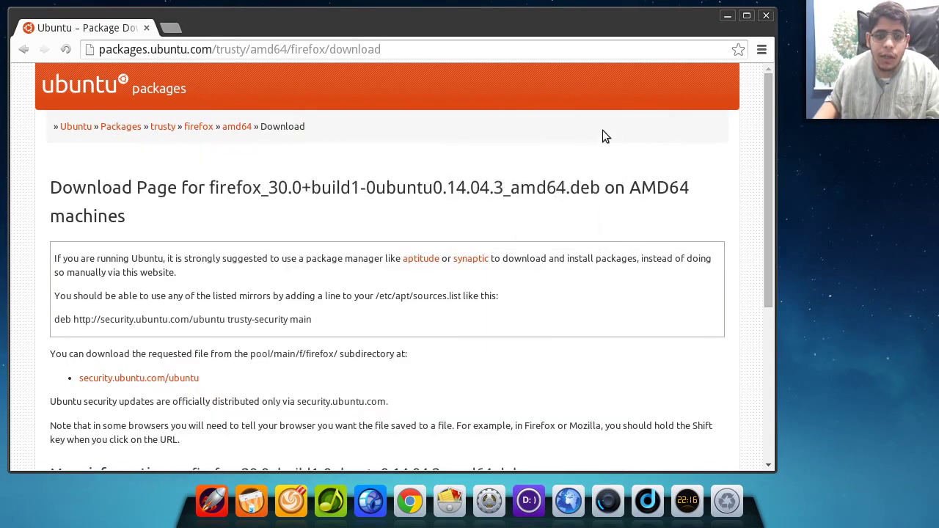
left_click(764, 18)
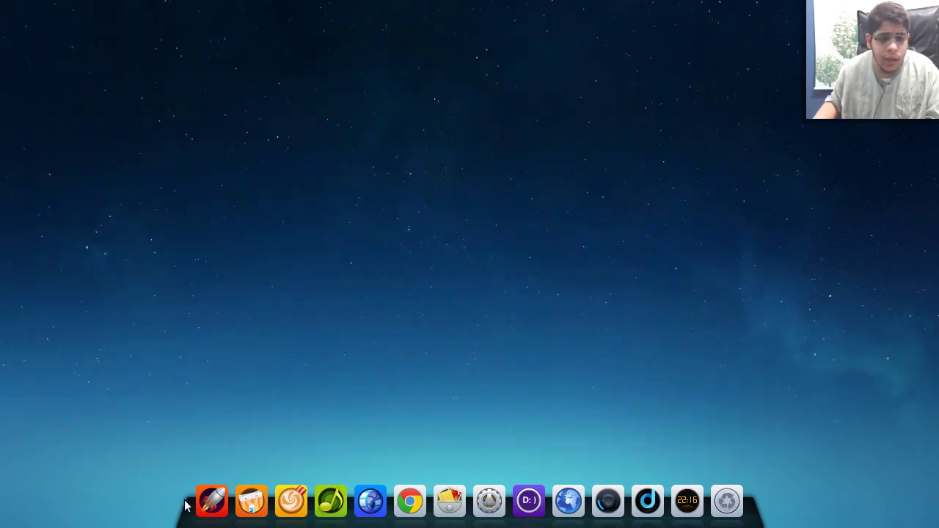
Examine the installed programs in the application launcher by category, from Utilities back to Internet, and close the launcher
key("super")
type("la")
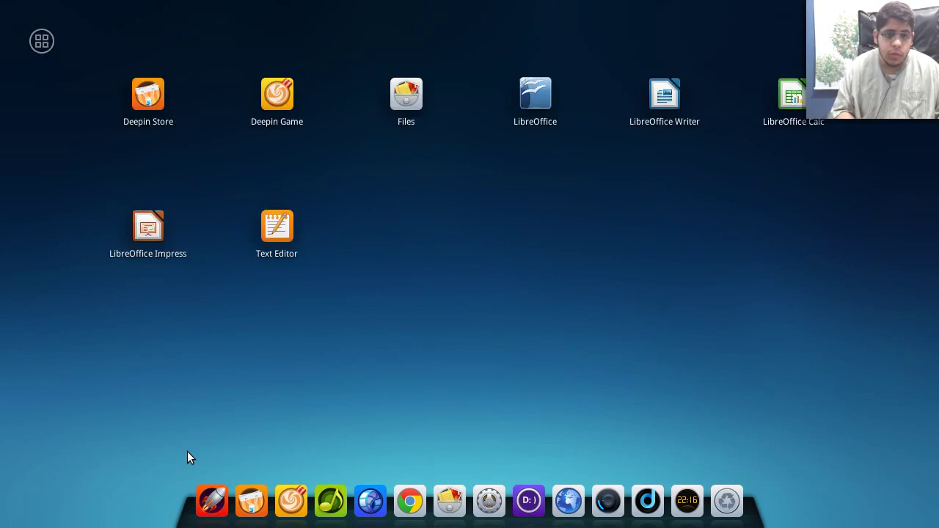
left_click(41, 41)
left_click(42, 399)
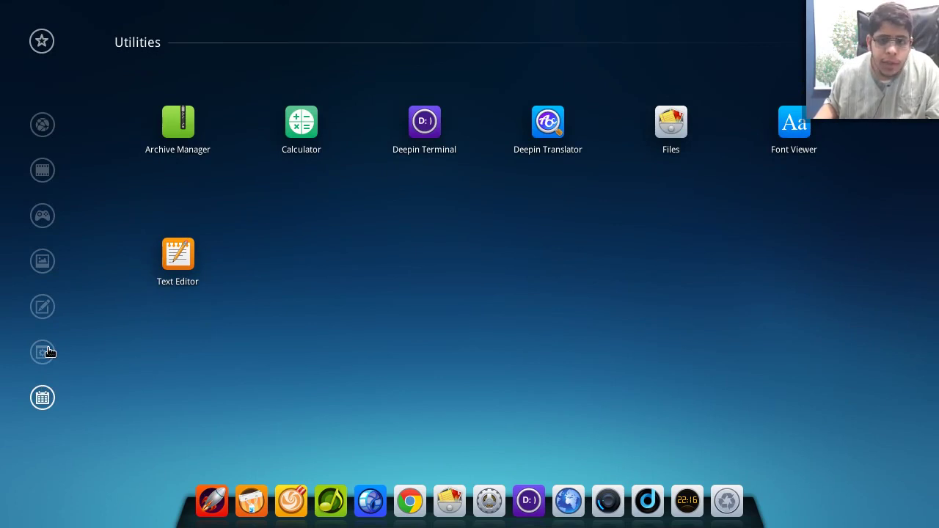
left_click(42, 352)
left_click(42, 307)
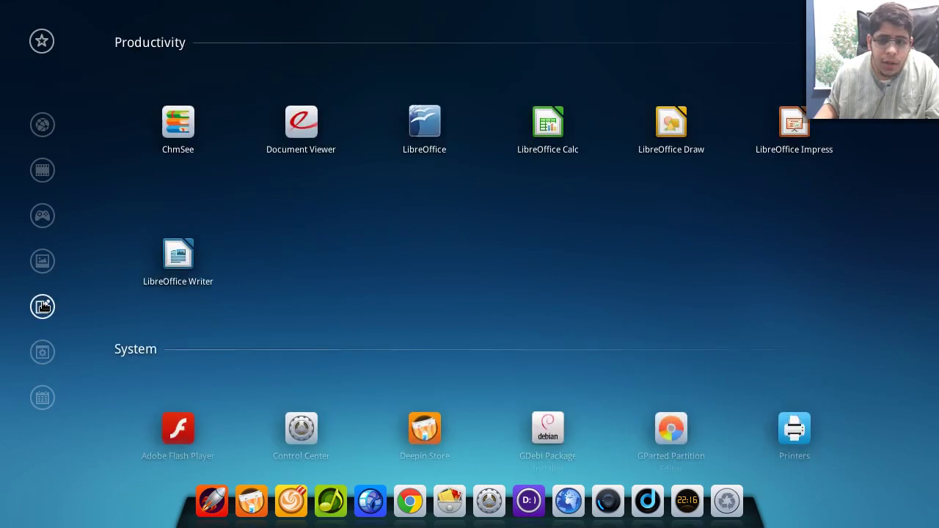
left_click(43, 263)
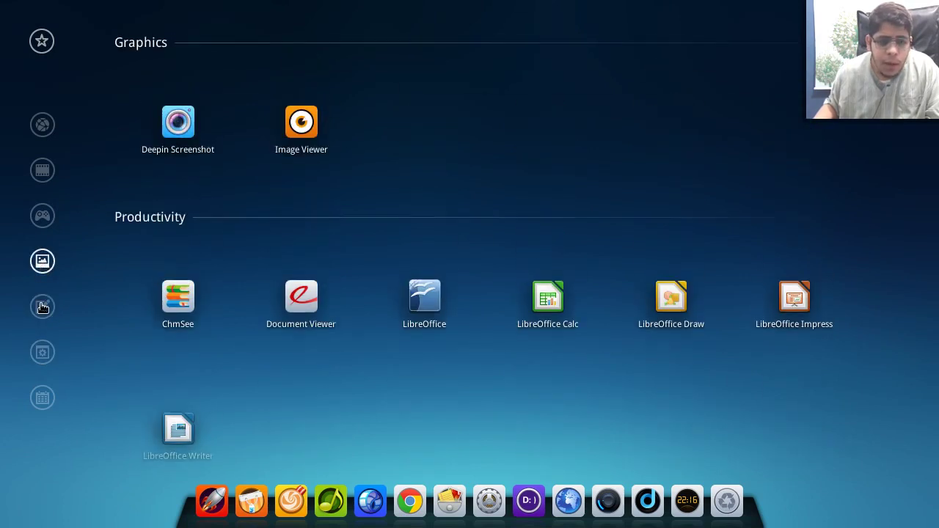
left_click(42, 306)
left_click(42, 264)
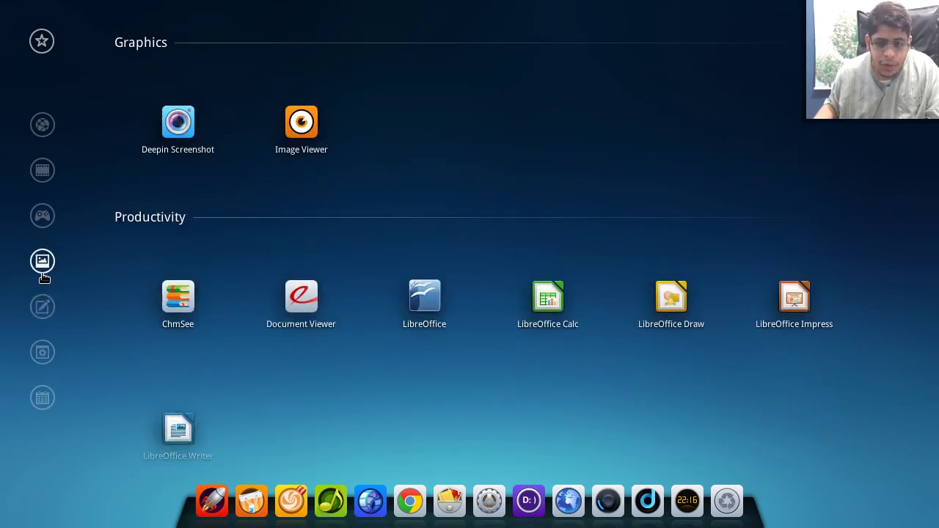
left_click(43, 217)
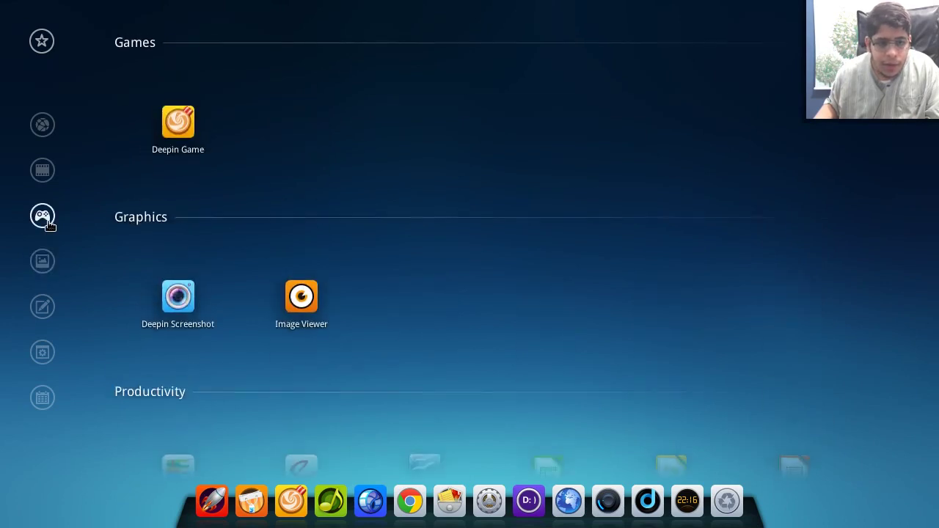
left_click(44, 161)
left_click(46, 127)
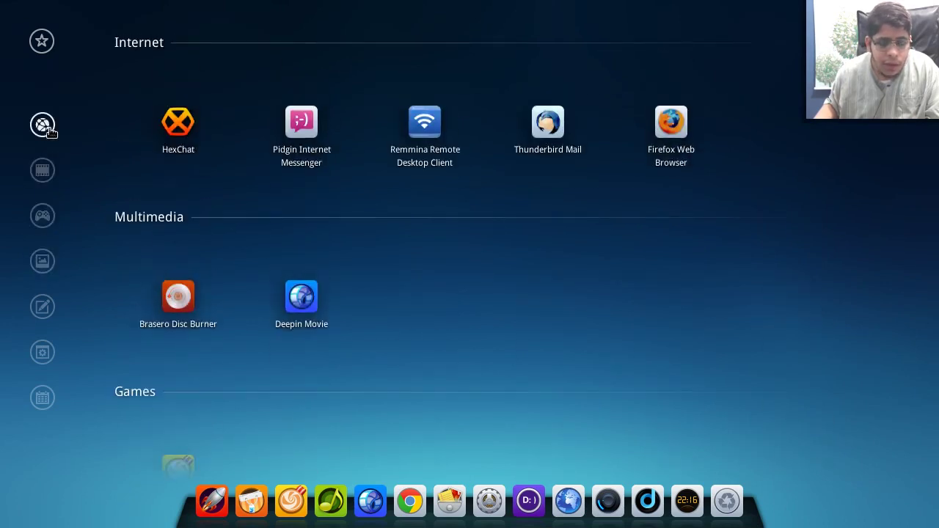
left_click(644, 409)
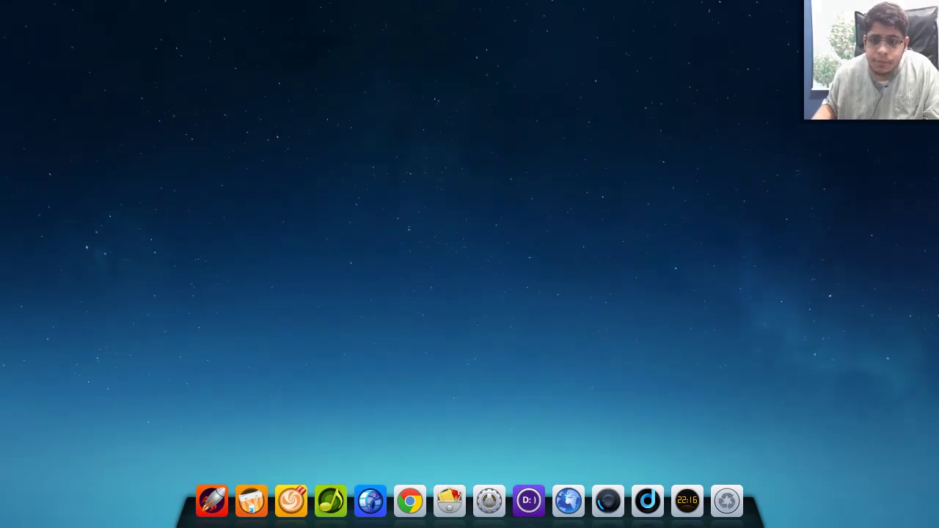
Examine the Personalization page of the Control Center and close it
left_click(488, 502)
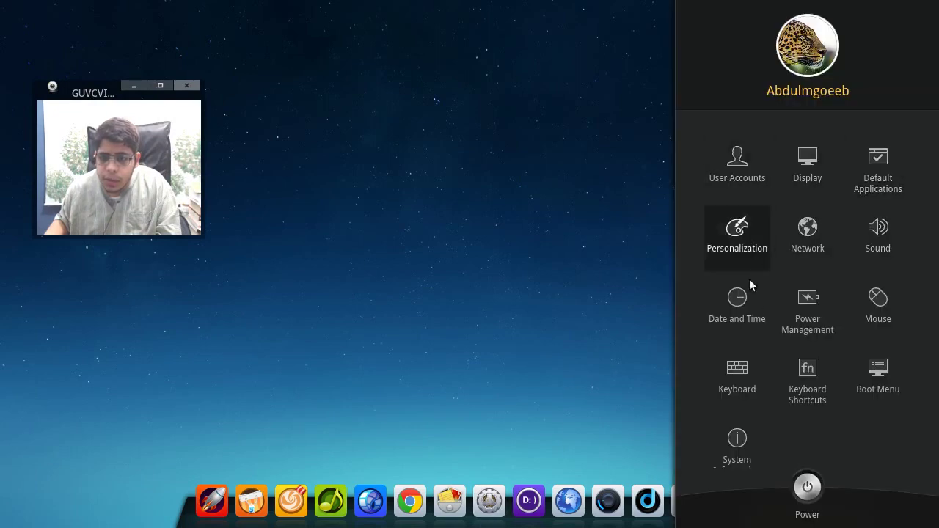
left_click(744, 257)
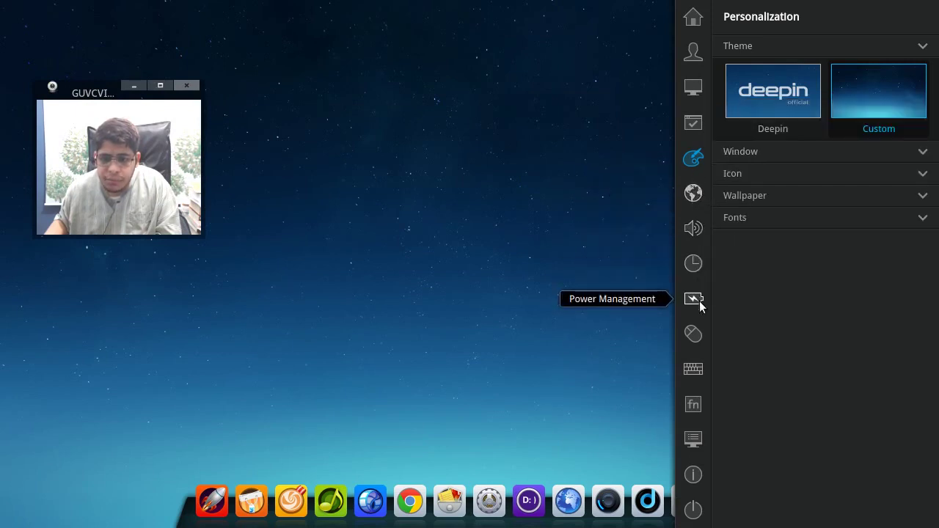
left_click(595, 242)
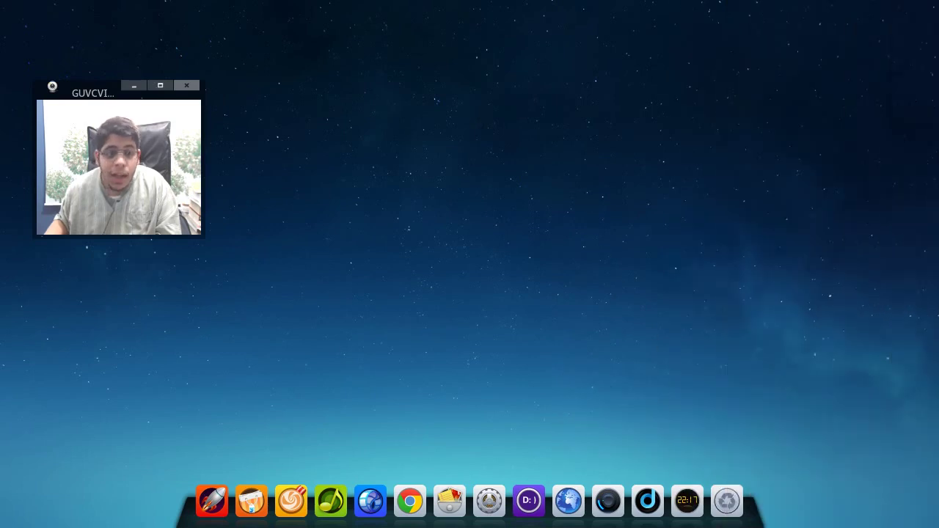
Move the webcam window to the desktop's corner and bring the installing terminal back as a non-maximized window
left_click_drag(92, 93, 868, 2)
left_click(516, 505)
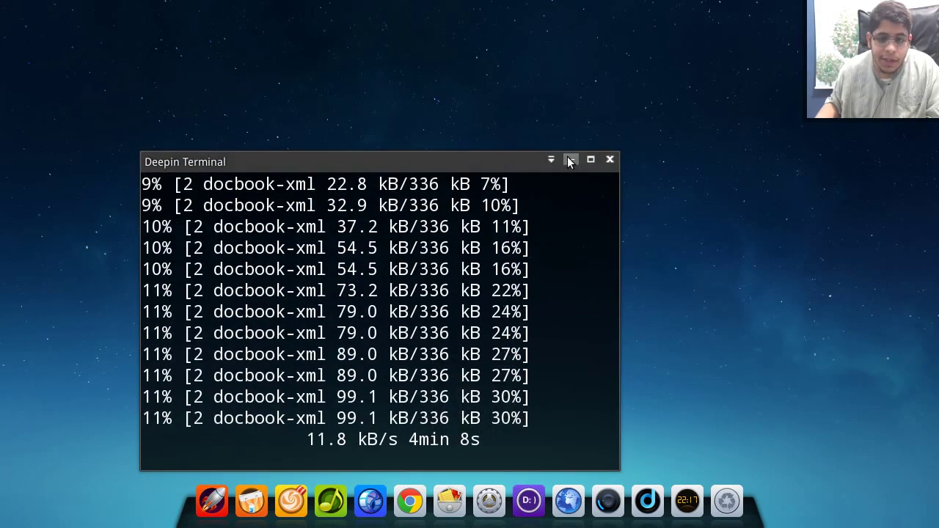
left_click(591, 160)
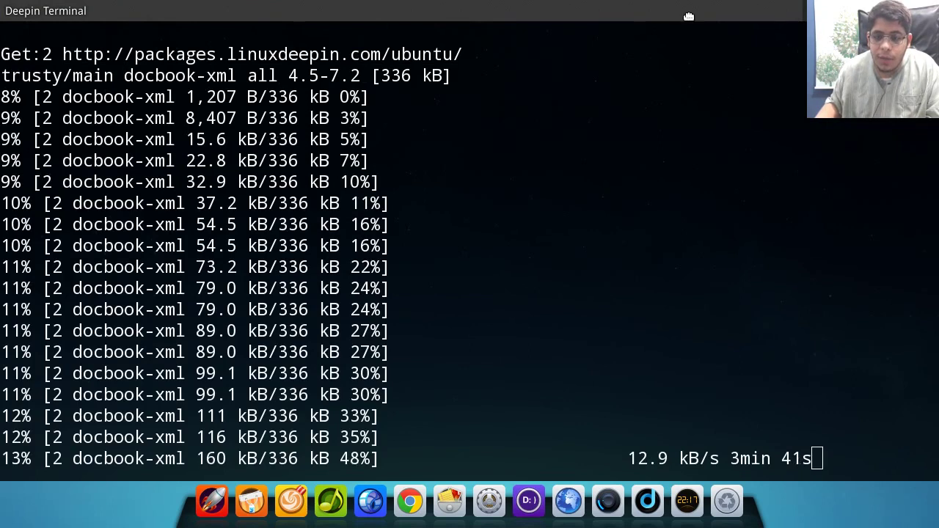
left_click_drag(690, 15, 353, 18)
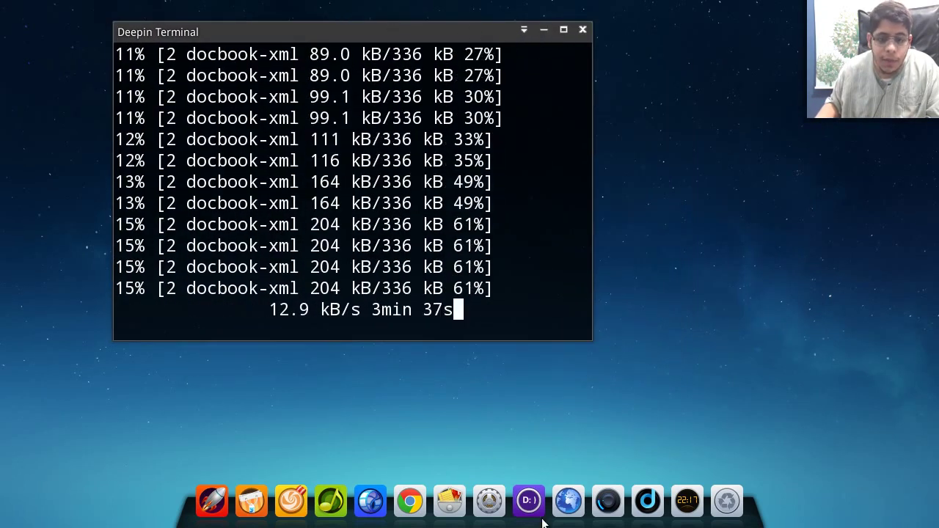
Open a second Deepin Terminal window and maximize it over the one running the installation
left_click(527, 502)
left_click(526, 503)
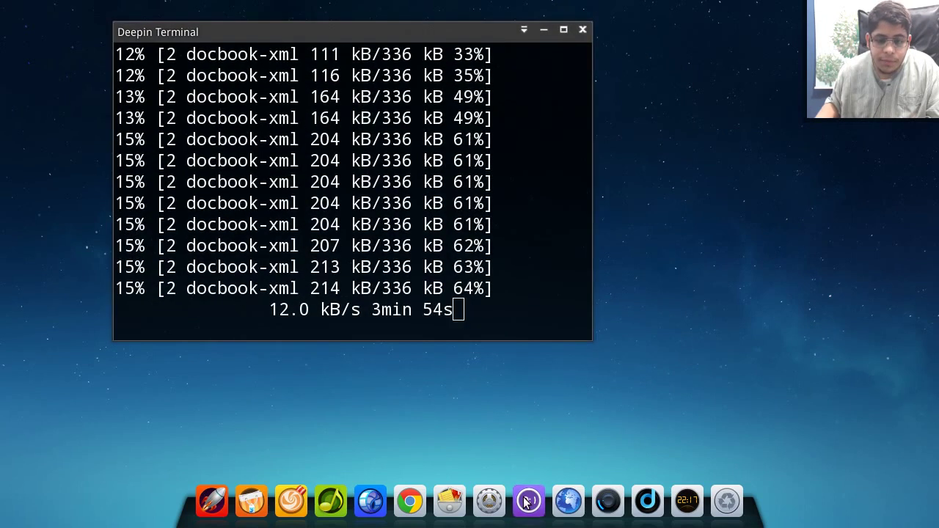
right_click(527, 502)
left_click(523, 434)
double_click(757, 170)
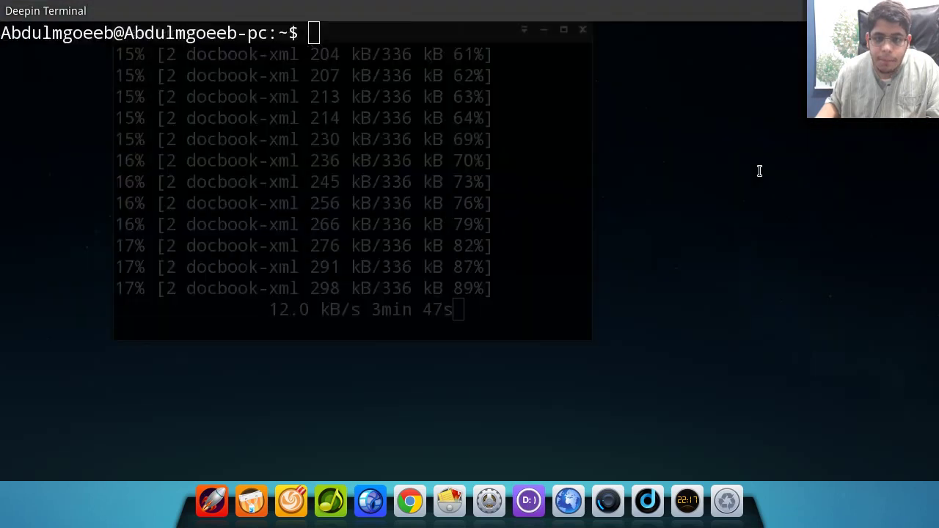
left_click(608, 501)
left_click(504, 253)
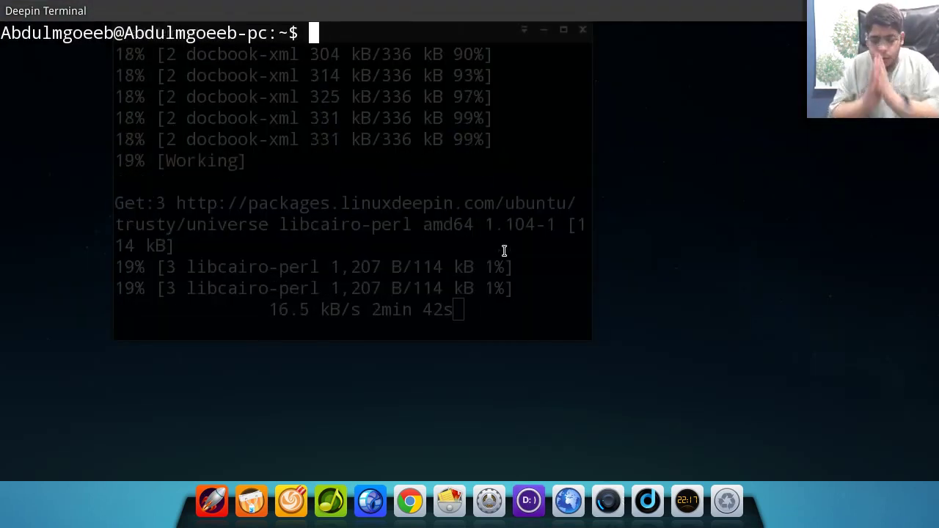
Become root with su by entering the root password, change to the / directory, and clear the terminal screen
type("su")
key("Return")
key("Return")
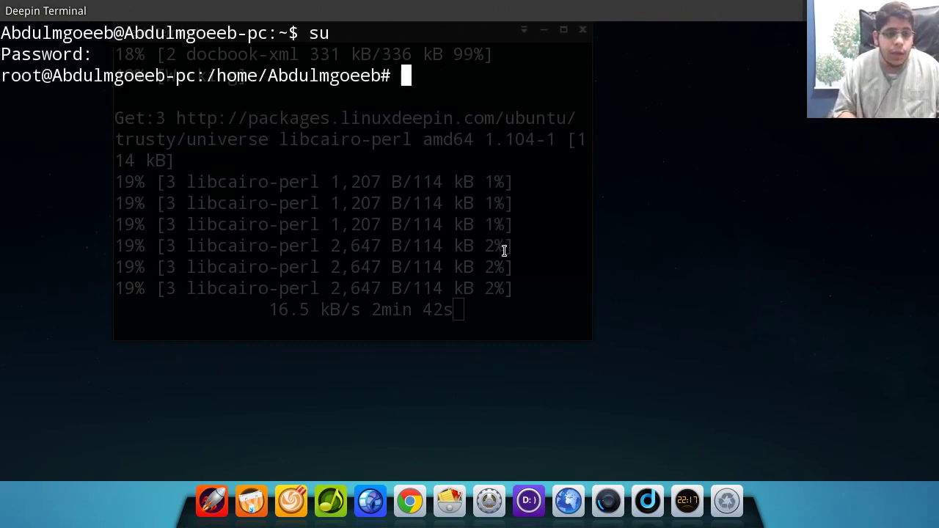
type("cd /")
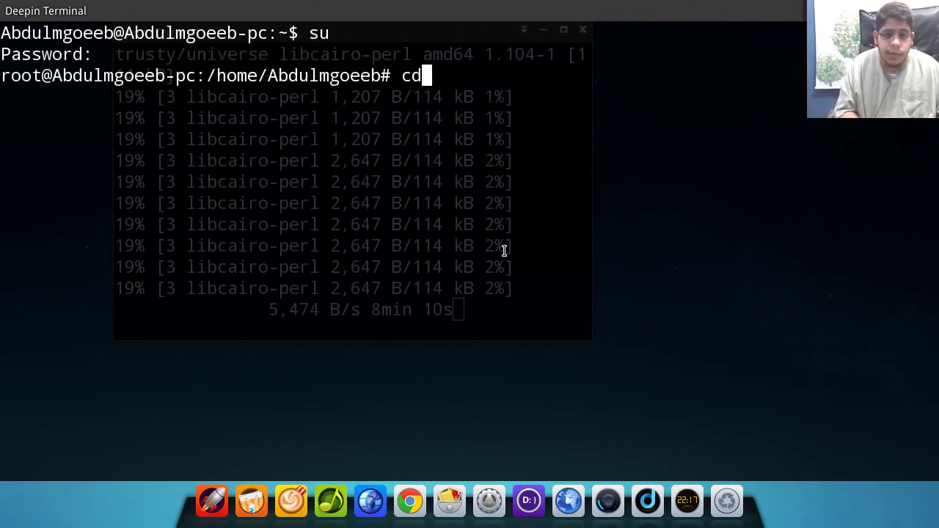
key("Return")
key("ctrl+l")
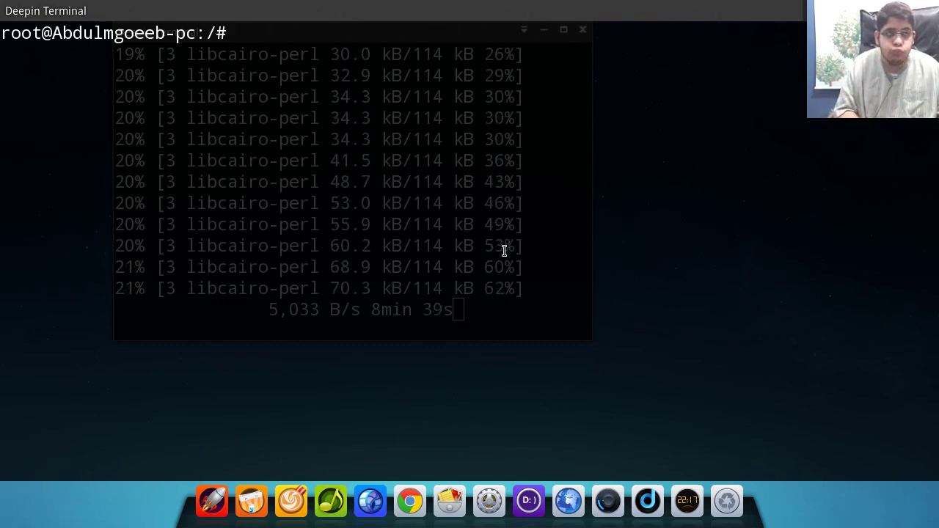
type("nano /e")
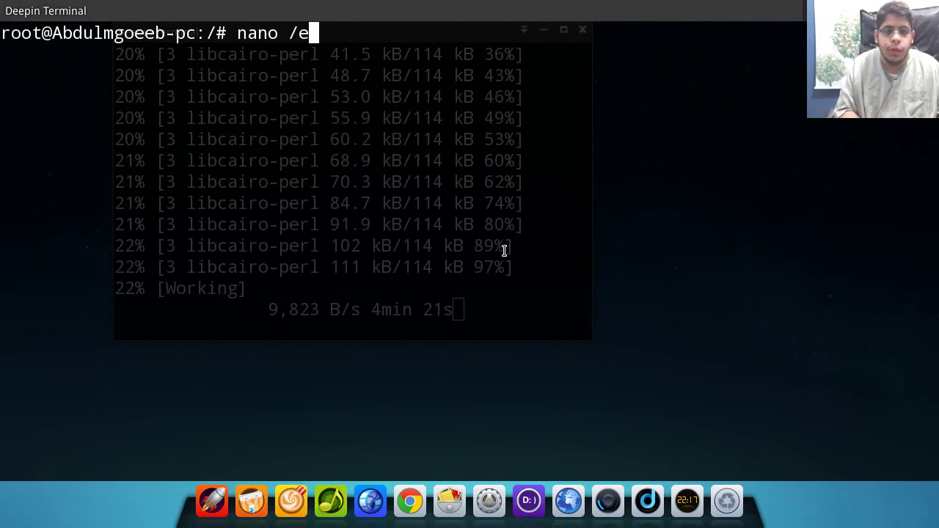
type("tc/local")
key("Tab")
key("Tab")
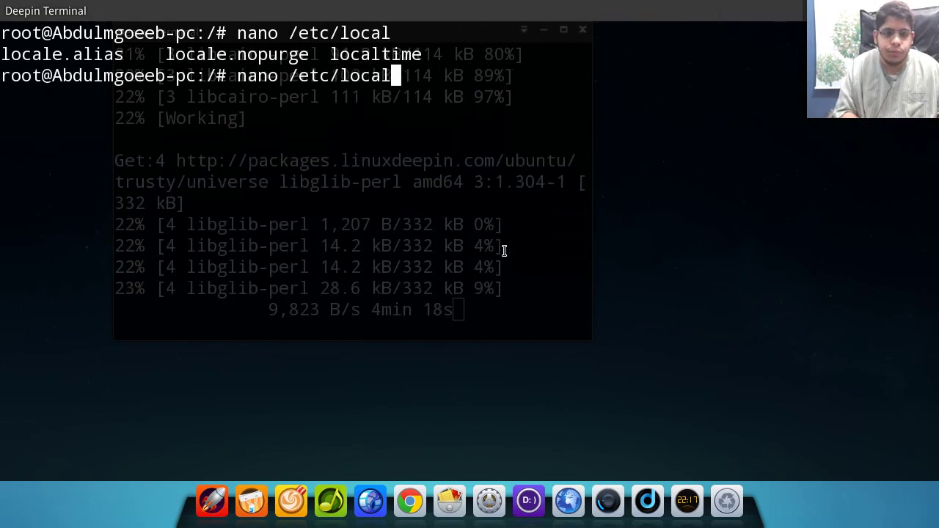
type("e")
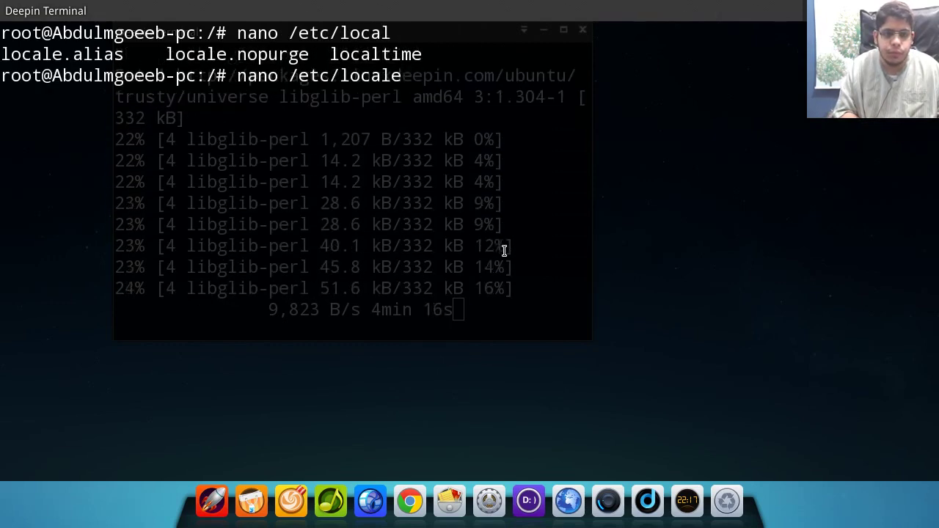
type(".")
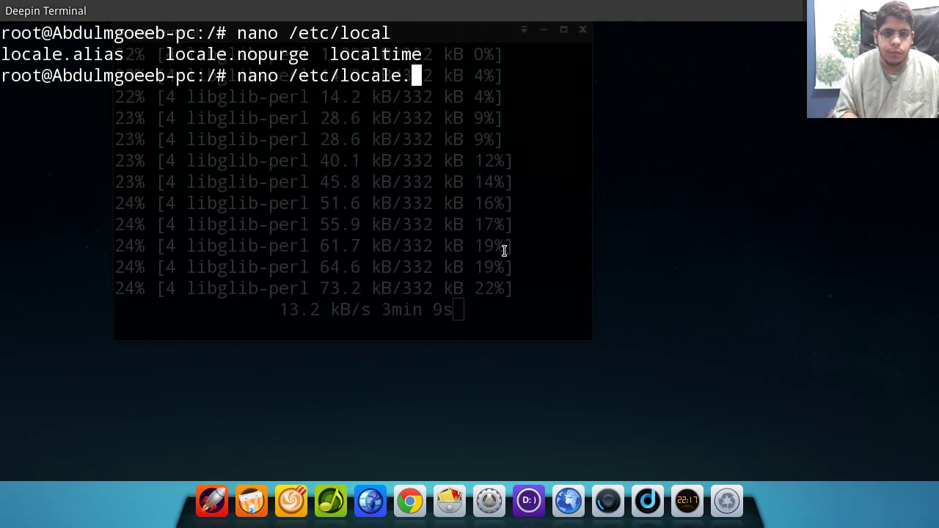
type("gen")
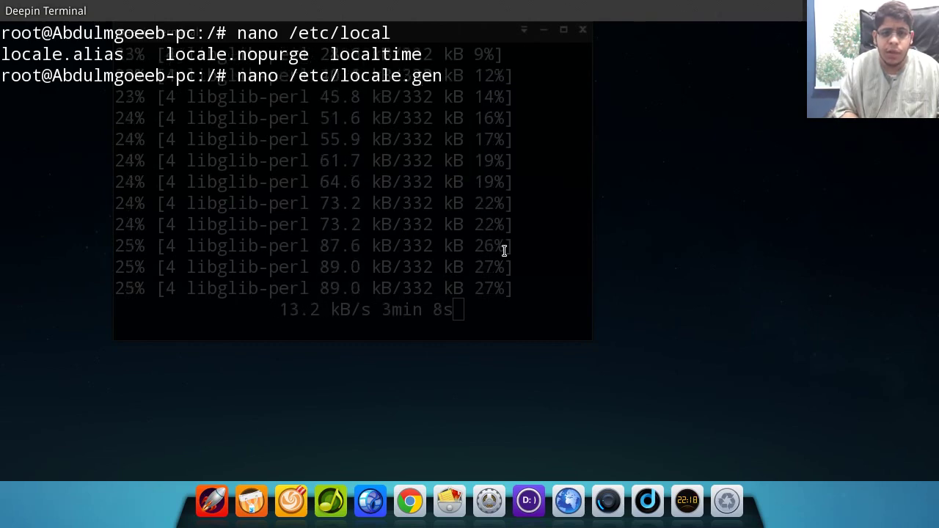
key("BackSpace")
key("BackSpace")
key("BackSpace")
key("BackSpace")
key("BackSpace")
key("BackSpace")
key("BackSpace")
key("BackSpace")
key("BackSpace")
key("BackSpace")
key("BackSpace")
key("BackSpace")
key("BackSpace")
key("BackSpace")
key("BackSpace")
key("BackSpace")
key("BackSpace")
key("BackSpace")
key("BackSpace")
key("BackSpace")
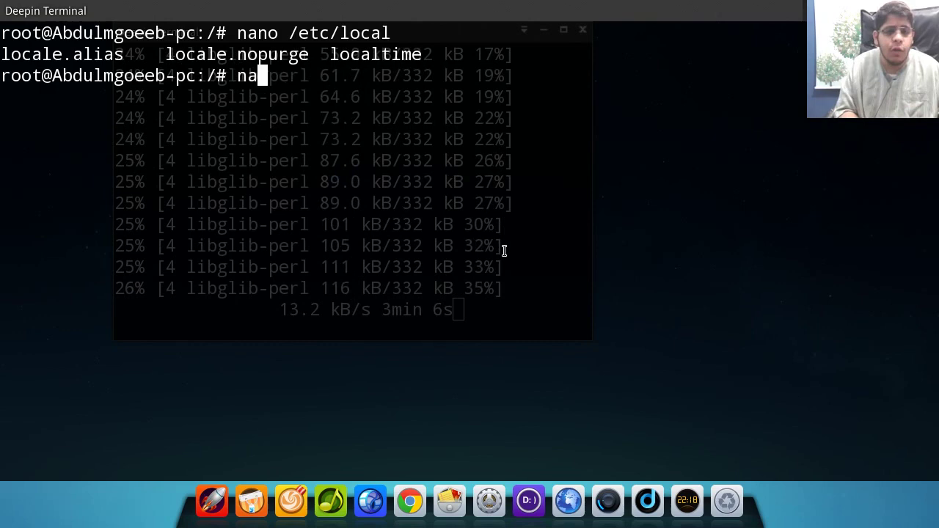
Try to search the file system for locale by running fina / -name locale
type("fina -")
key("BackSpace")
type("/ ")
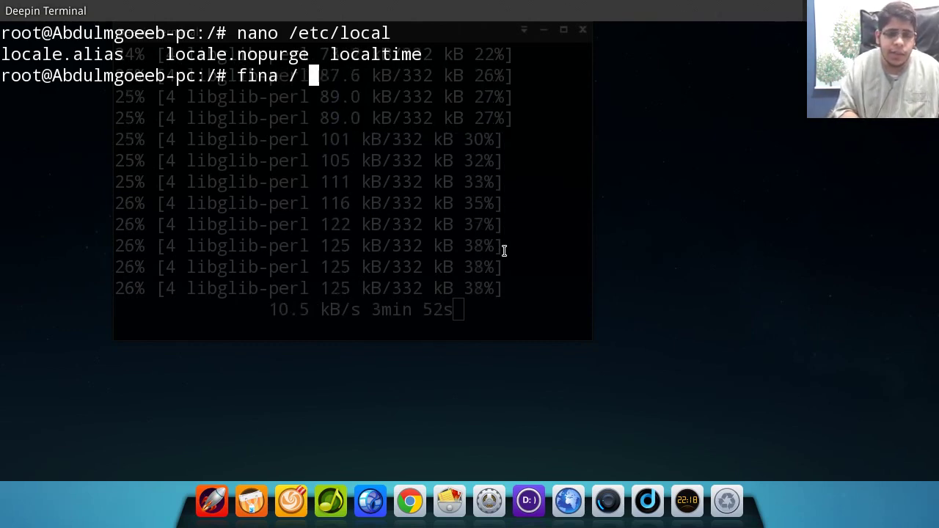
type("-name locale")
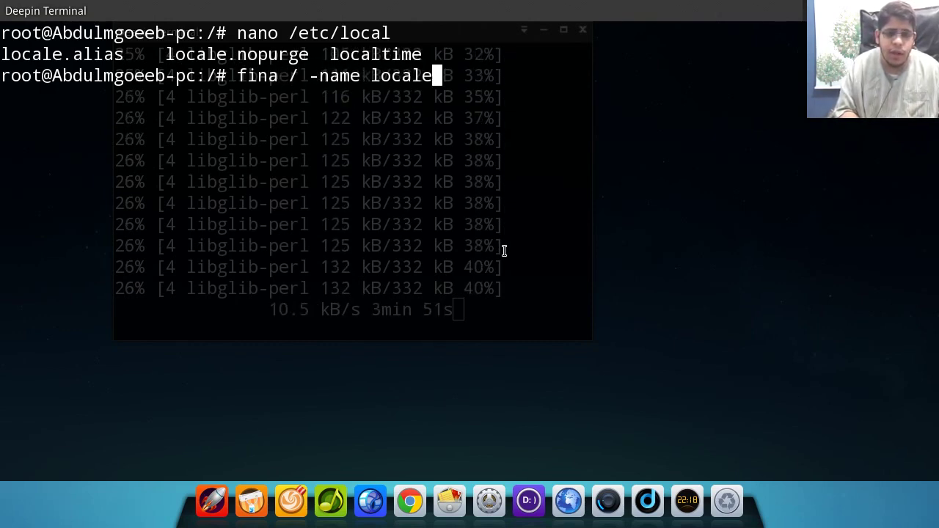
key("Return")
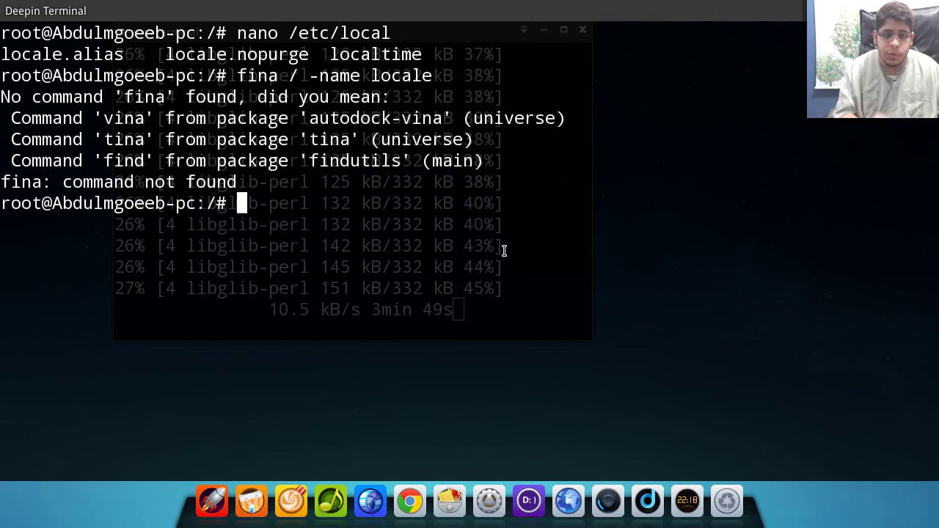
Correct the command to find / -name locale, run it, and select the path /etc/default/locale in the output
key("Up")
key("Left")
key("Left")
key("Left")
key("Left")
key("Left")
key("Left")
key("Left")
key("Left")
key("Left")
key("Left")
key("Left")
key("Left")
key("Left")
key("Left")
key("Left")
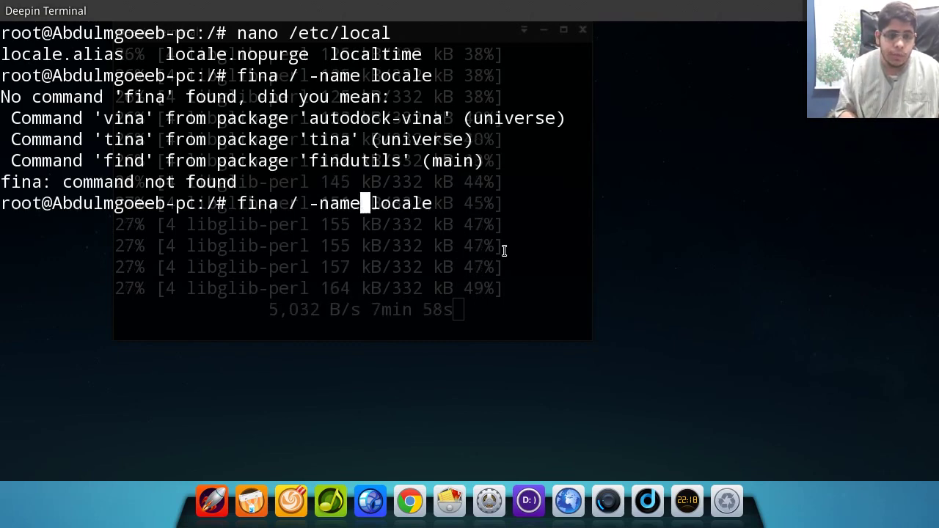
key("BackSpace")
type("d")
key("Return")
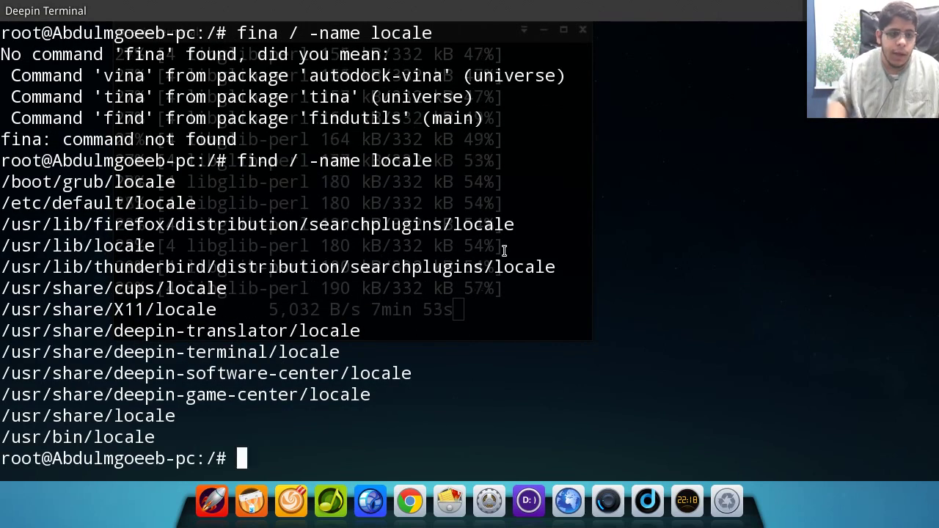
double_click(132, 206)
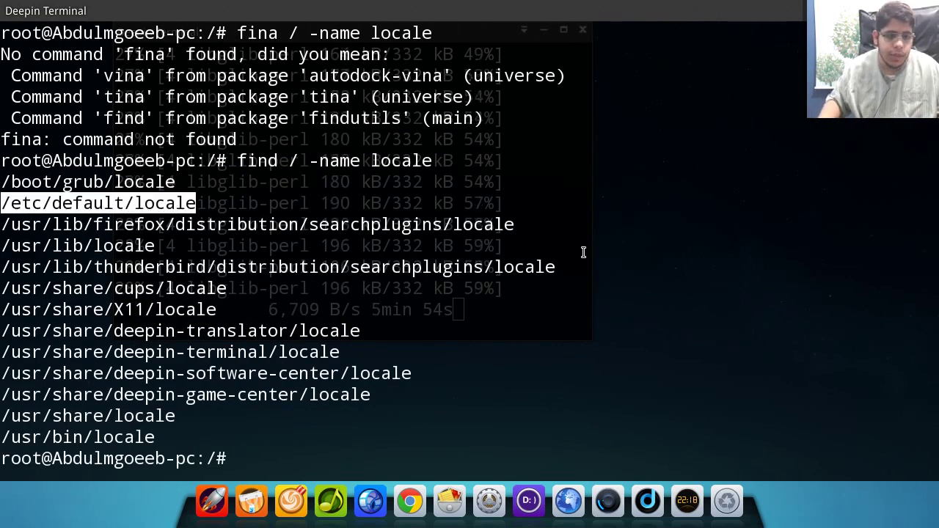
Open /etc/default/locale in nano to view its language settings, then suspend the editor to return to the shell
type("nano /etc/")
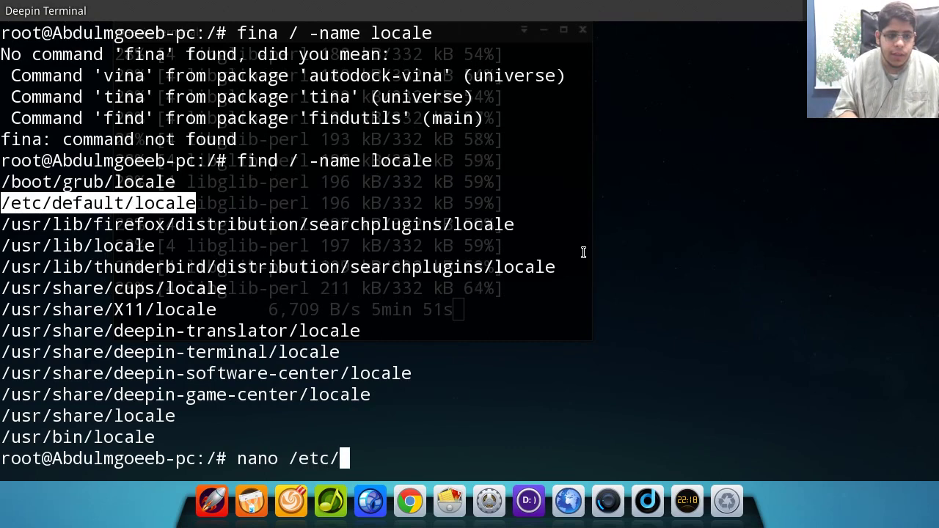
type("default/locale")
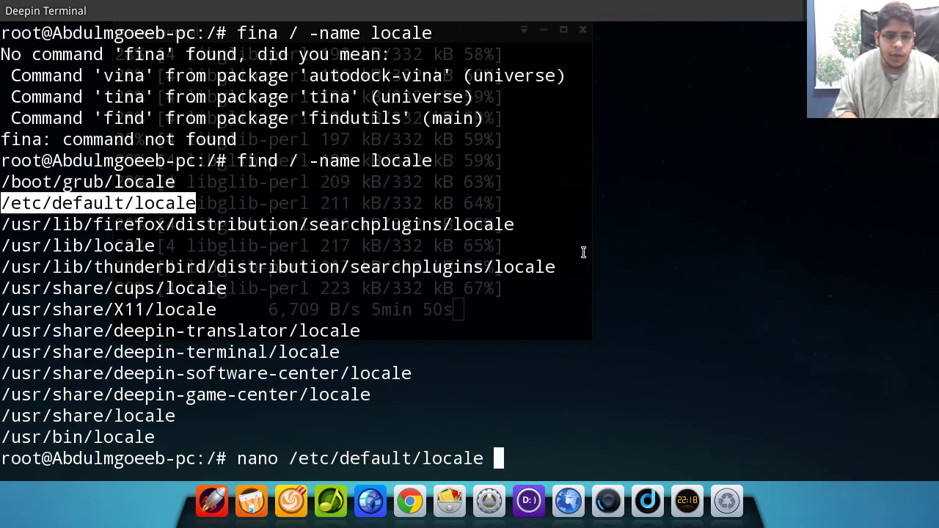
key("Return")
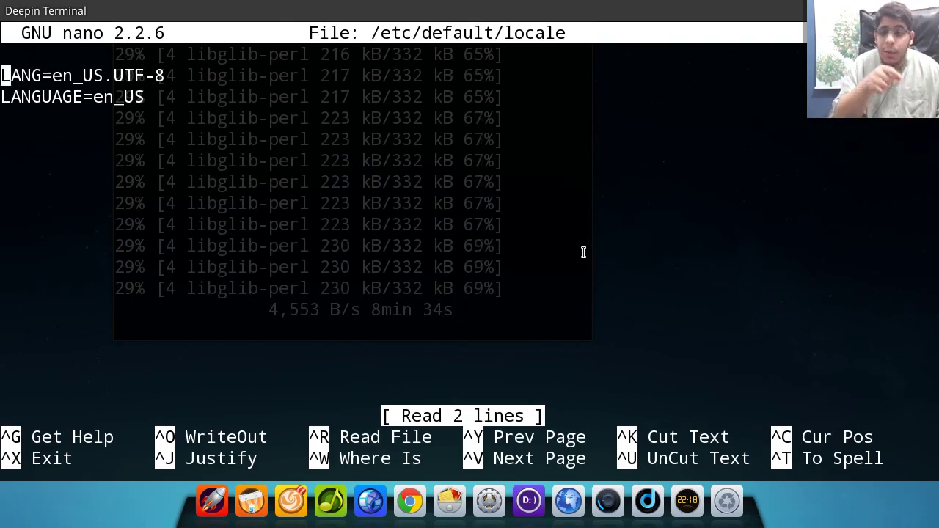
key("ctrl+c")
key("ctrl+z")
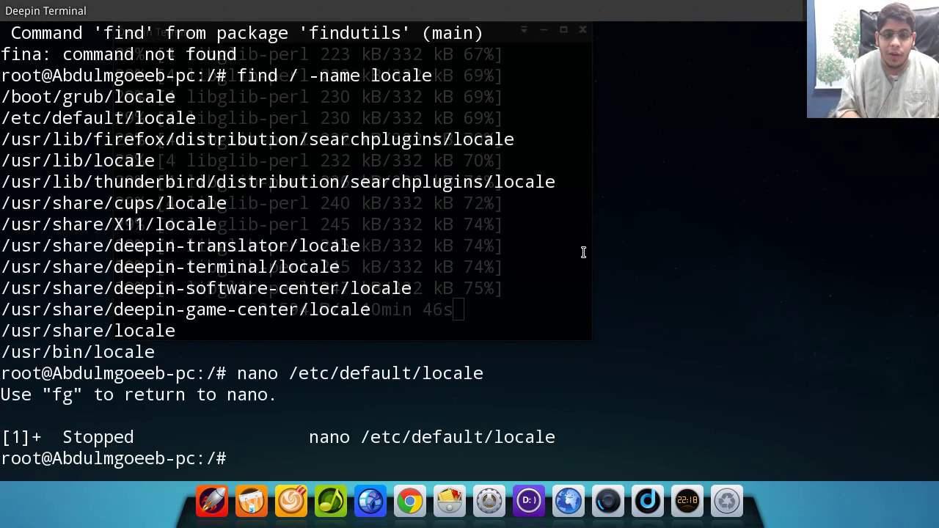
Clear the terminal screen and generate the system locales with locale-gen
key("ctrl+l")
type("locale-gen")
key("Return")
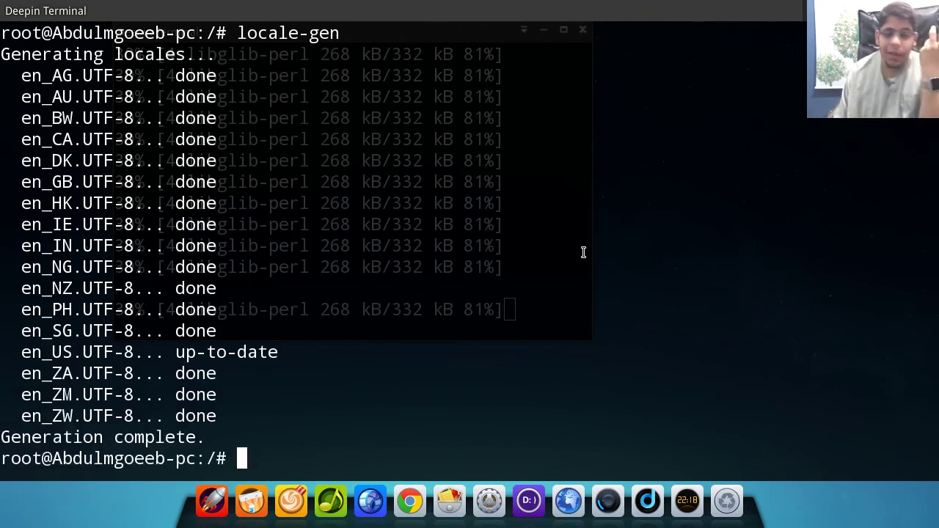
Reopen /etc/default/locale in nano and set the LANGUAGE value to ar_SA
key("Up")
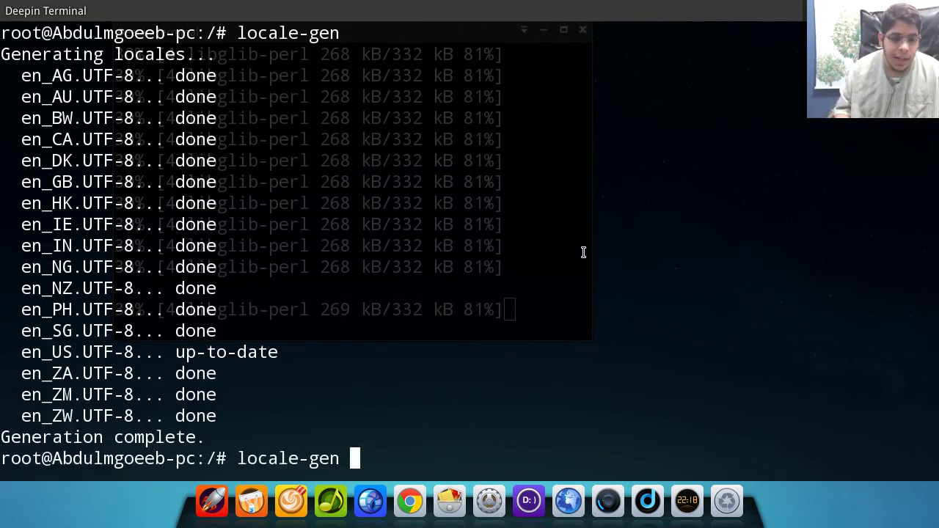
key("Up")
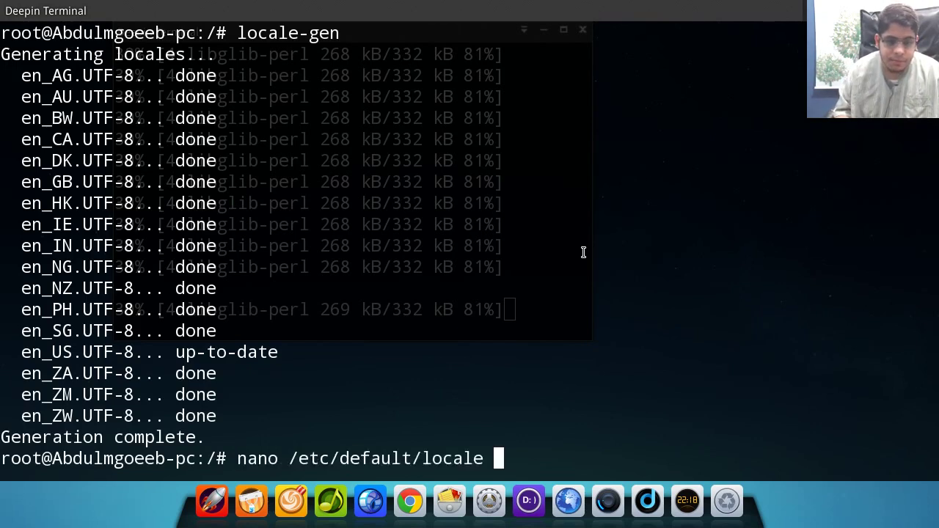
key("Return")
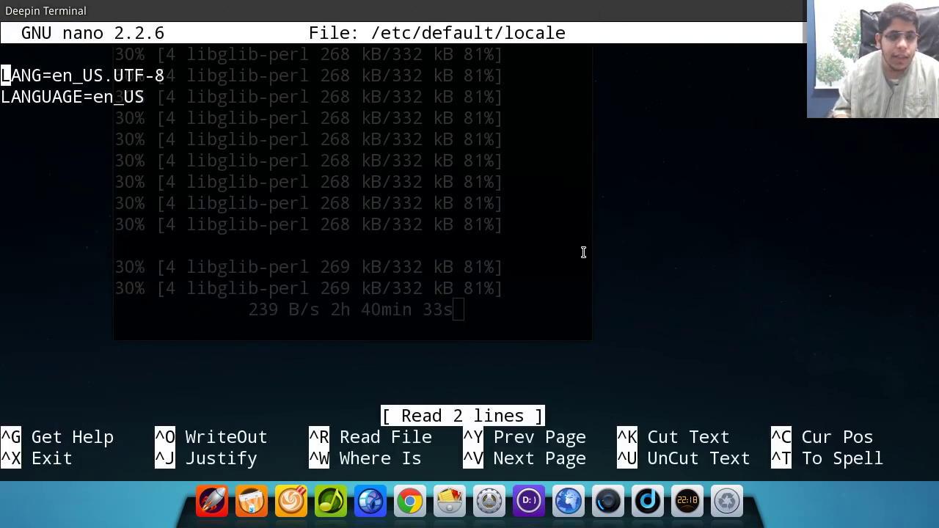
key("Down")
key("Right")
key("Right")
key("Right")
key("Right")
key("Right")
key("Right")
key("Right")
key("Right")
key("Right")
key("Right")
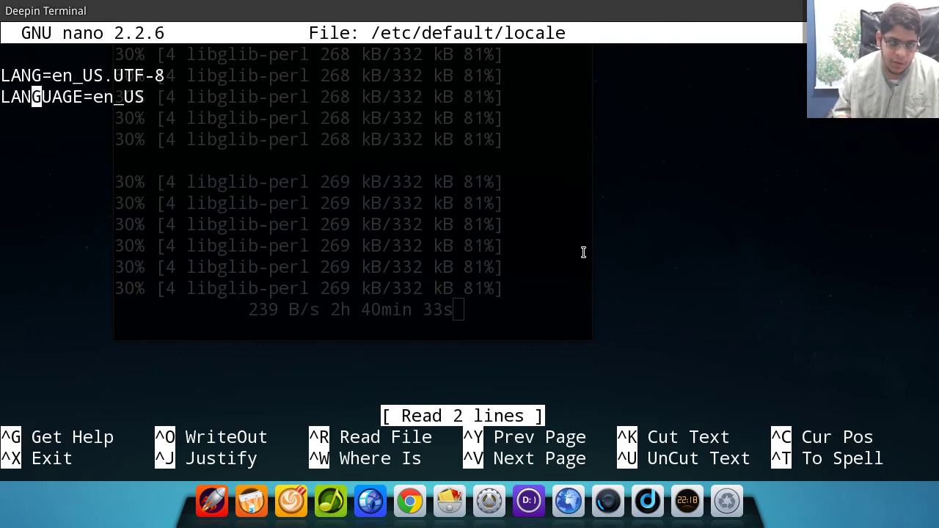
key("Right")
key("Right")
key("Right")
key("Right")
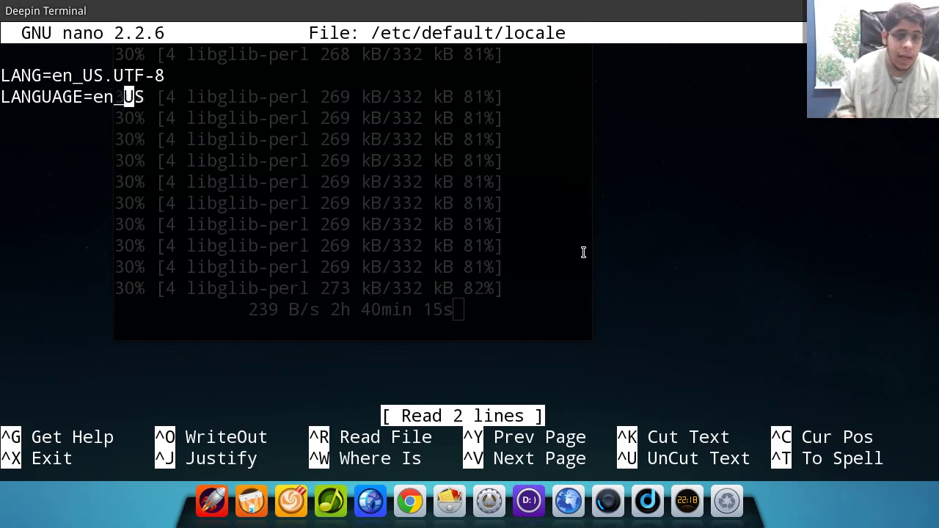
key("BackSpace")
key("BackSpace")
key("BackSpace")
key("BackSpace")
key("BackSpace")
type("ar")
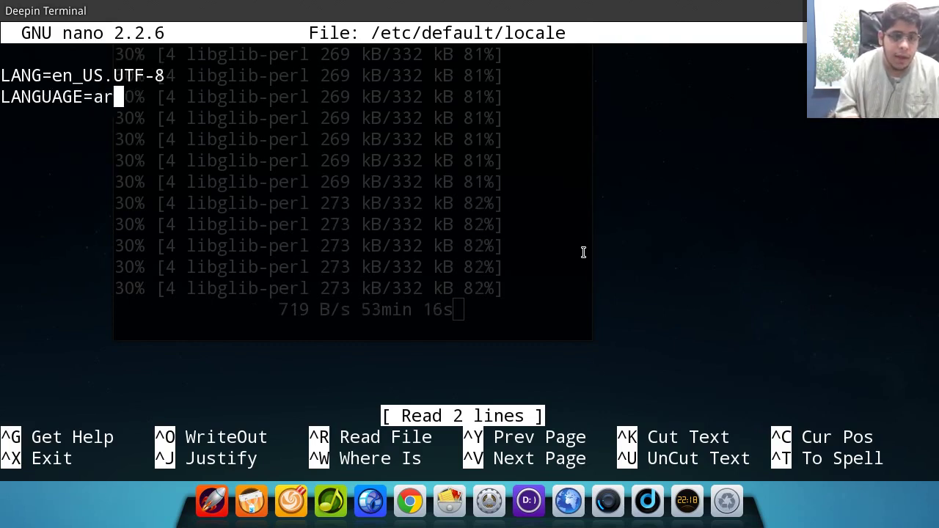
type("_SA")
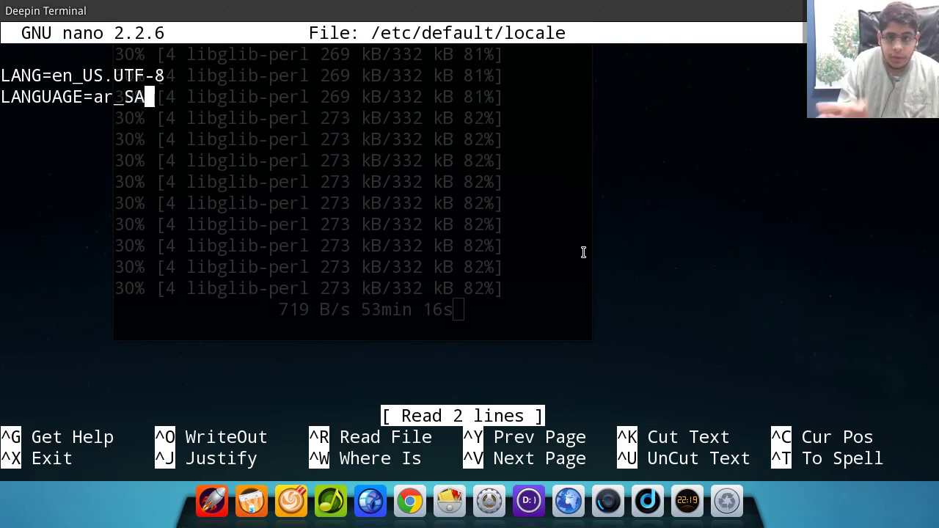
Set the LANG value to ar_SA.UTF-8, save /etc/default/locale under the same name, and exit nano
key("Up")
key("Left")
key("Left")
key("Left")
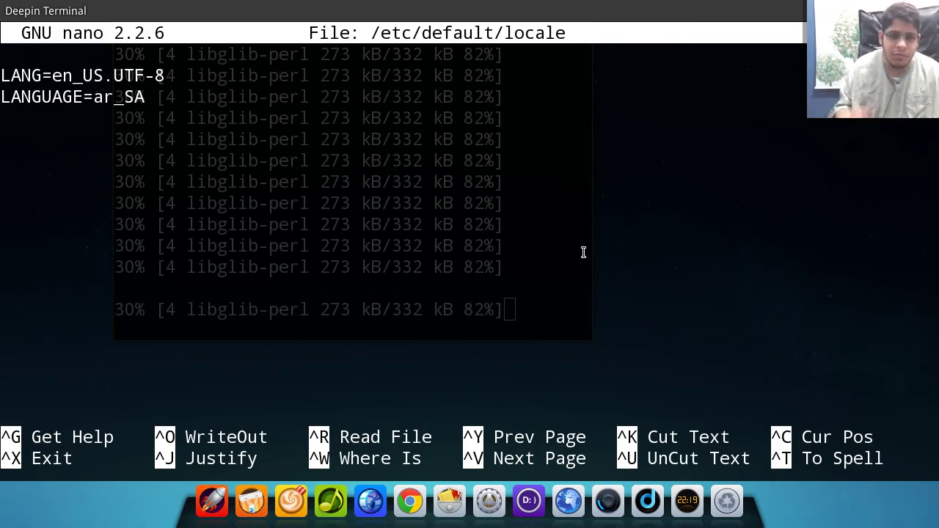
key("Right")
key("BackSpace")
key("BackSpace")
key("BackSpace")
key("BackSpace")
key("BackSpace")
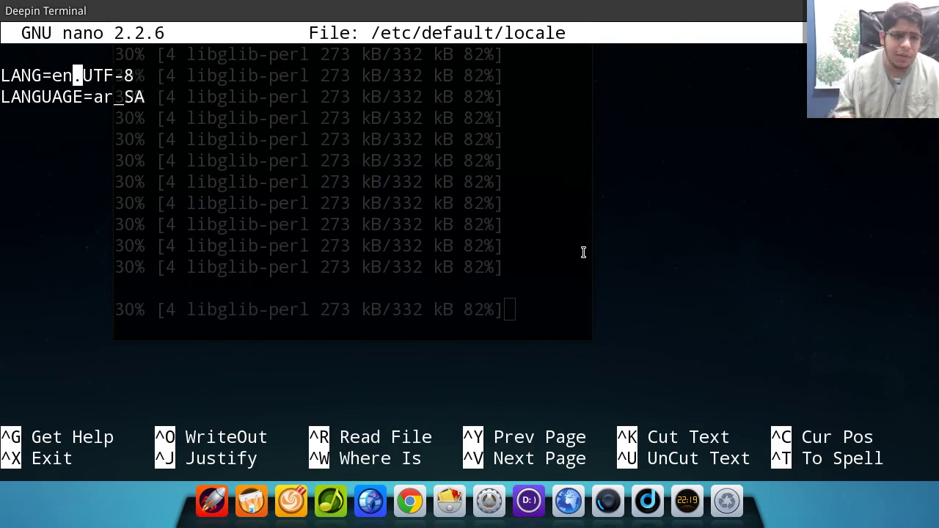
type("ar_")
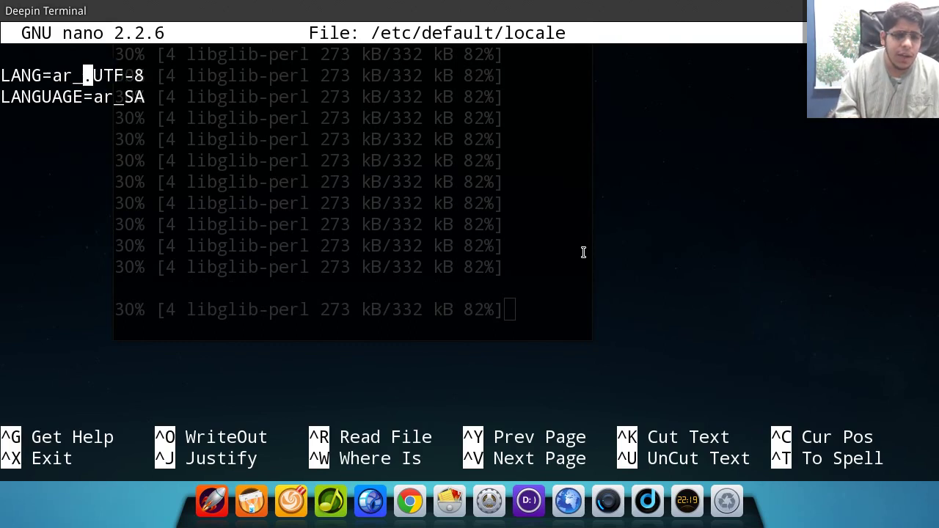
type("SA")
key("ctrl+x")
key("y")
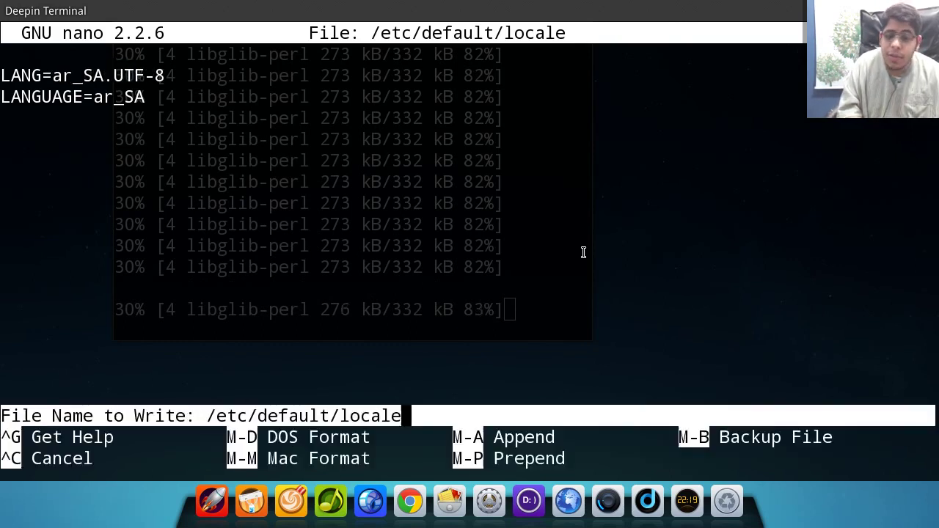
key("Return")
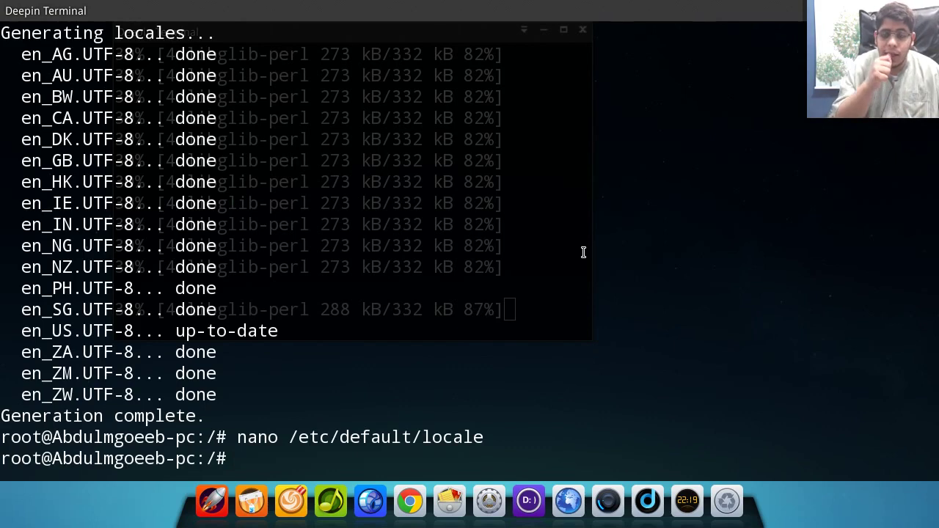
Change to the /usr/share/locale directory, list its contents, and look through the language folders
scroll(584, 252, "up", 10)
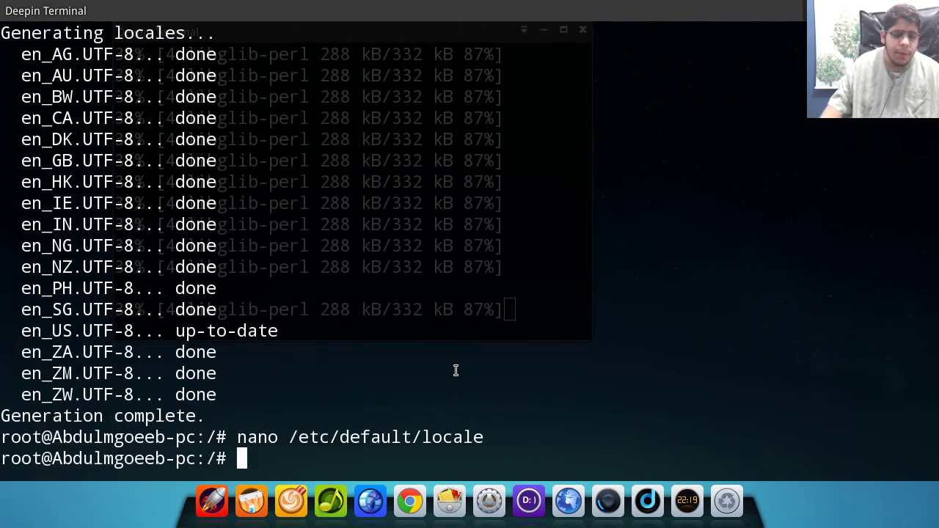
type("cd ")
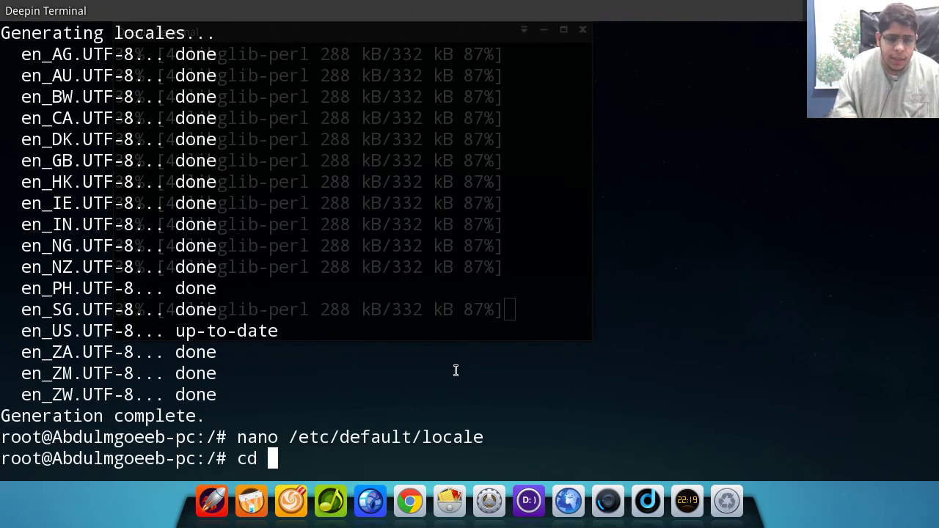
type("/usr/share/locale")
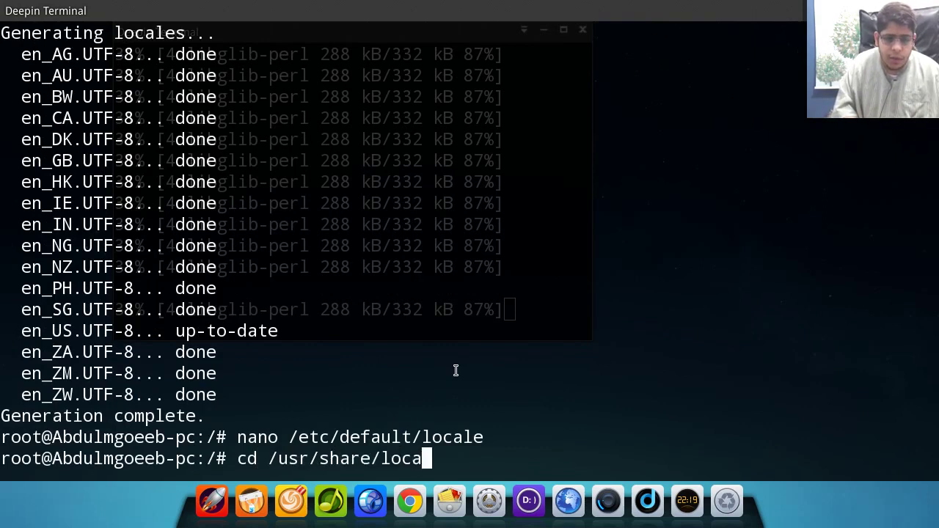
key("Return")
type("ls")
key("Return")
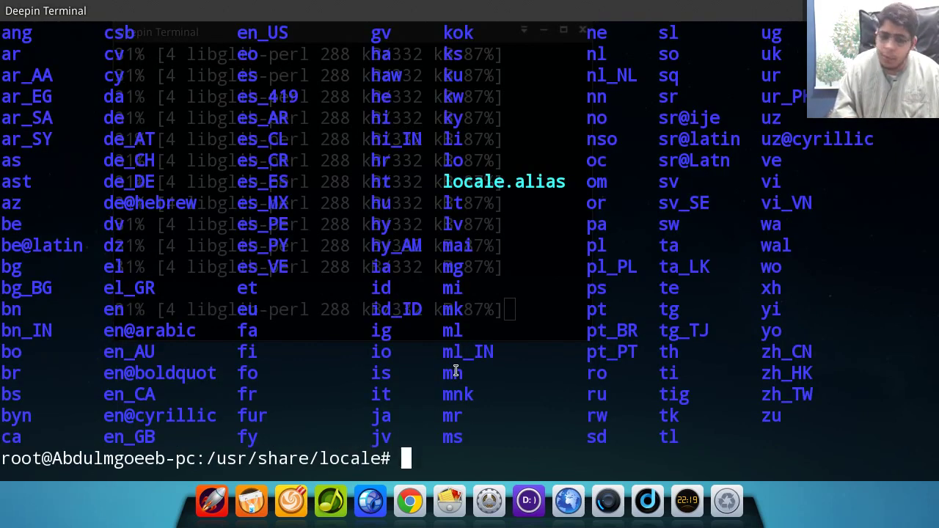
key("Up")
key("Up")
scroll(463, 373, "up", 8)
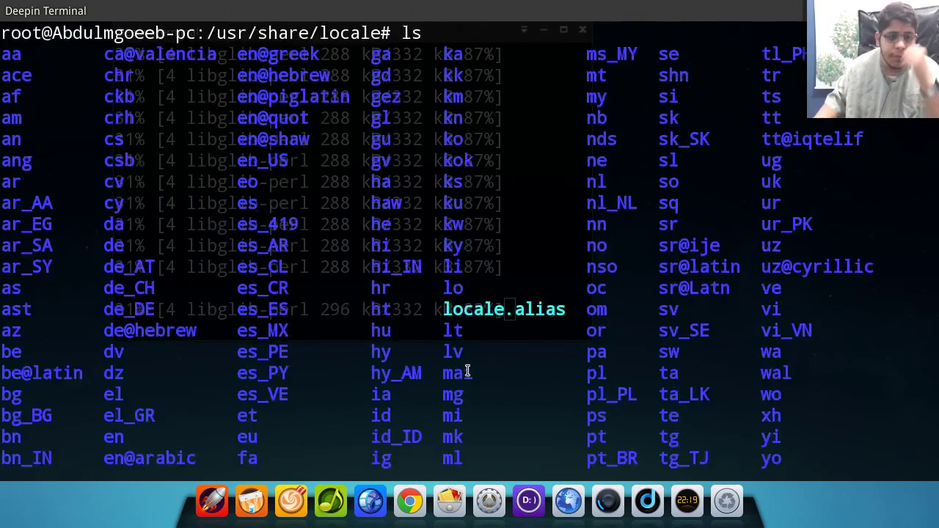
scroll(468, 372, "up", 10)
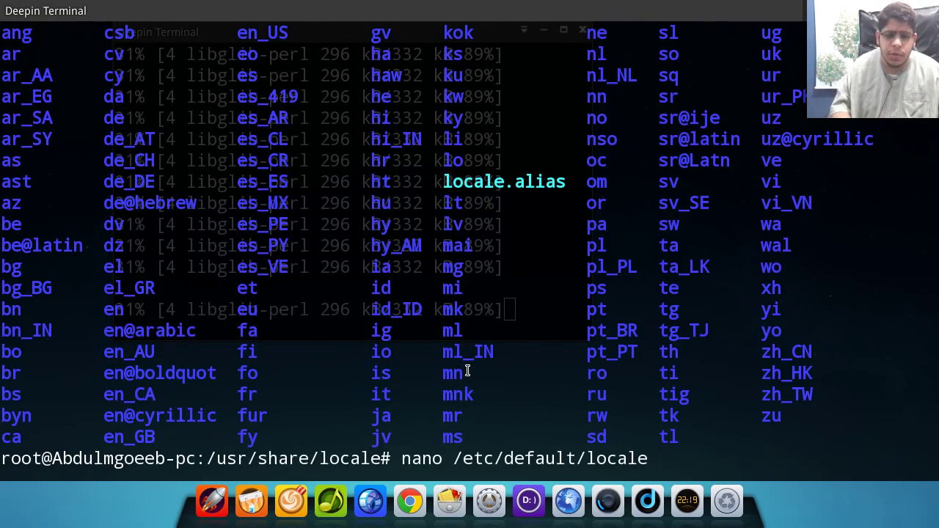
Discard the recalled nano command and try to change to /usr/bin/locale, using path completion
key("BackSpace")
key("BackSpace")
key("BackSpace")
key("BackSpace")
key("BackSpace")
key("BackSpace")
key("BackSpace")
key("BackSpace")
key("BackSpace")
key("BackSpace")
key("BackSpace")
key("BackSpace")
key("BackSpace")
key("BackSpace")
key("BackSpace")
key("BackSpace")
key("BackSpace")
key("BackSpace")
key("BackSpace")
key("BackSpace")
key("BackSpace")
key("BackSpace")
key("BackSpace")
key("BackSpace")
type("cd /usr/bin/")
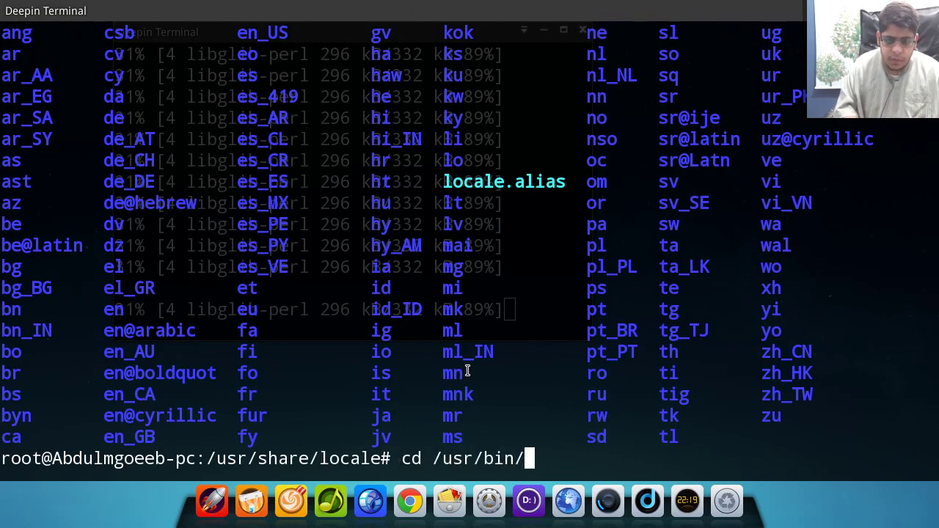
type("locae")
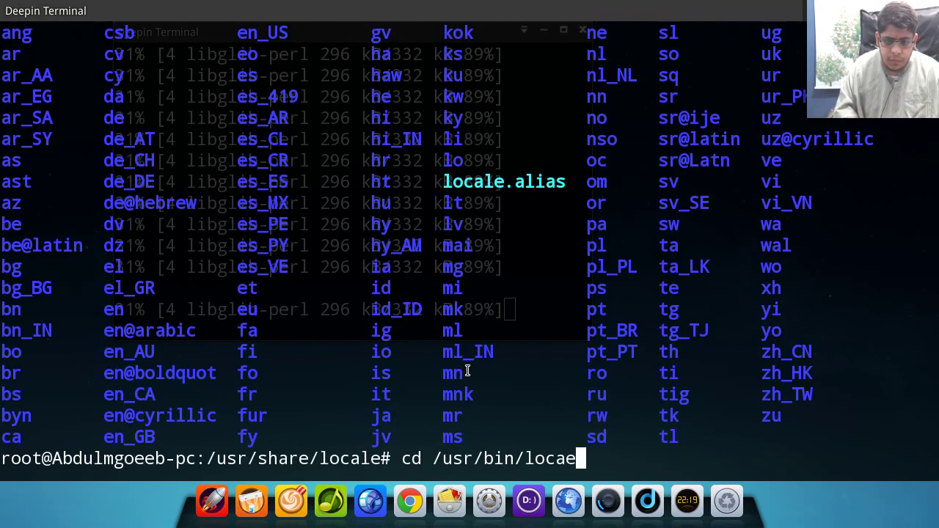
key("Tab")
key("Tab")
key("Tab")
type("l")
key("Tab")
key("Tab")
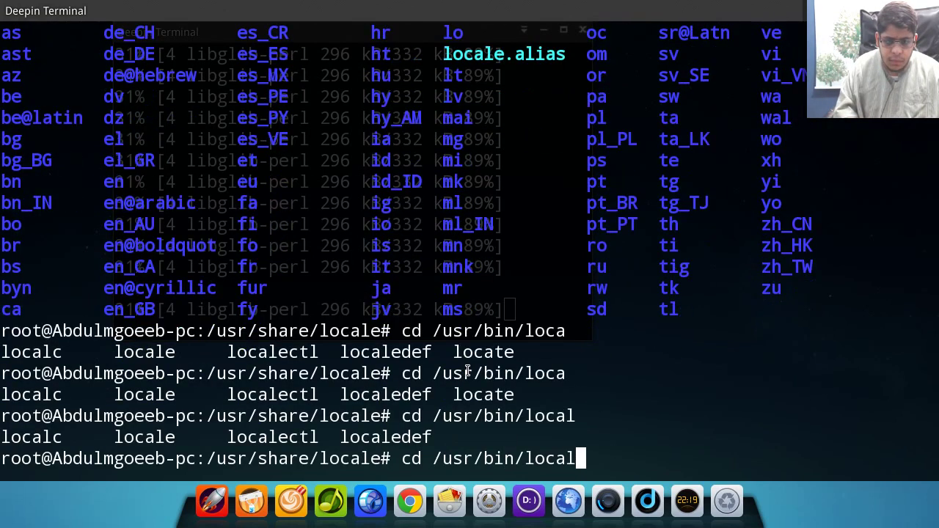
type("e")
key("Tab")
key("Tab")
key("Return")
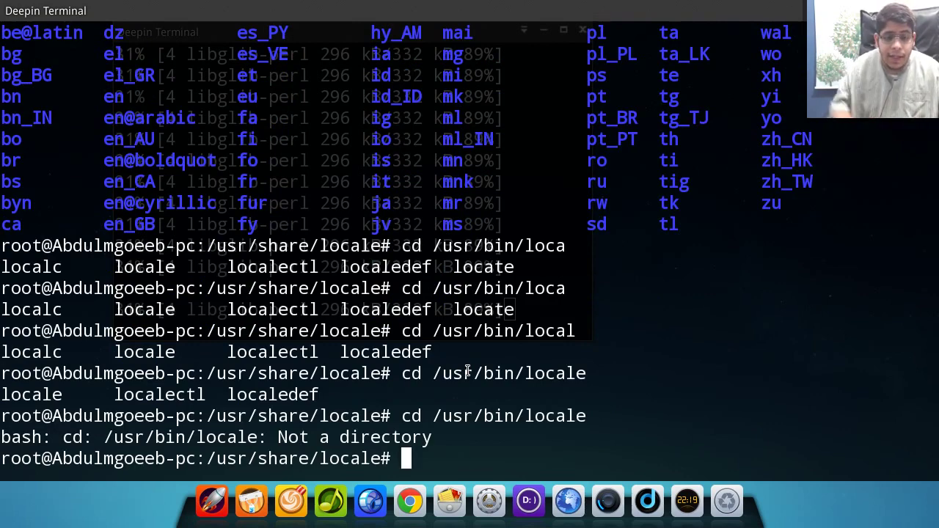
Copy the path /usr/lib/locale from the earlier find output, change to that directory, and list its contents
scroll(468, 370, "up", 15)
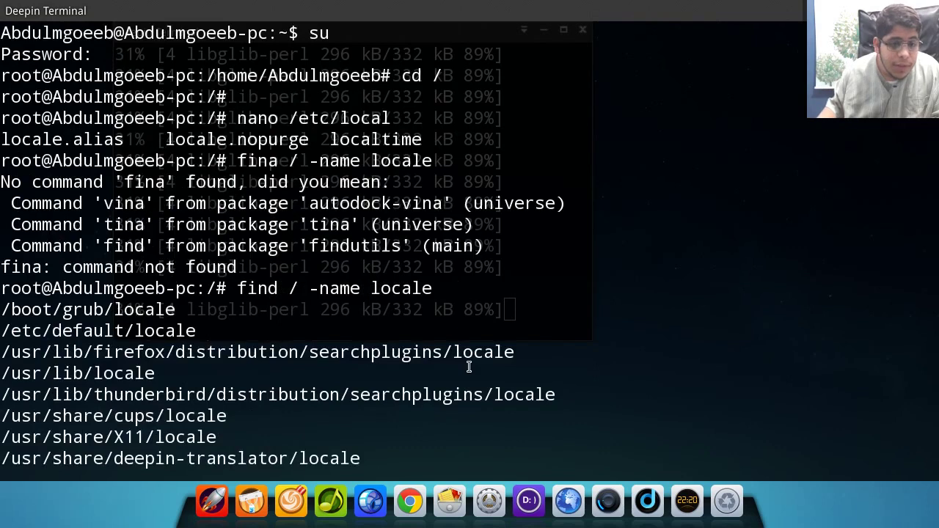
scroll(469, 367, "down", 3)
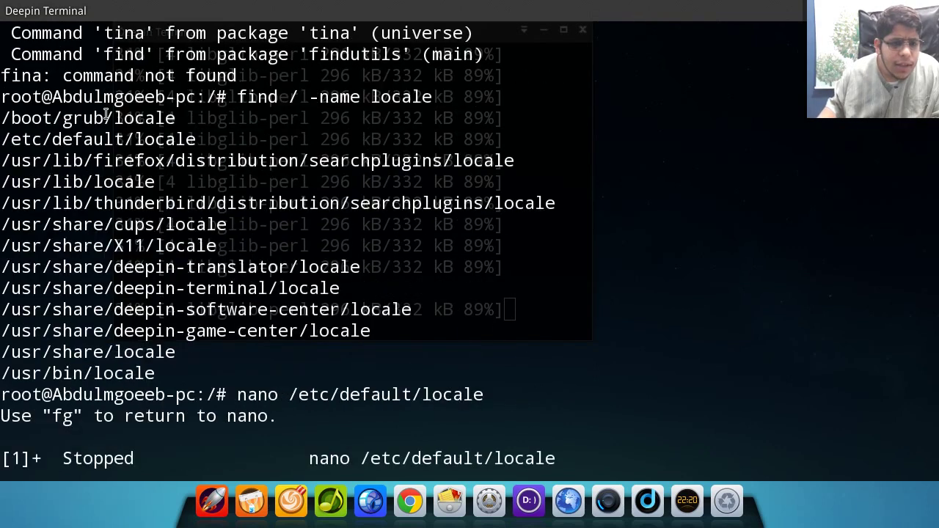
double_click(105, 138)
right_click(105, 138)
left_click(134, 147)
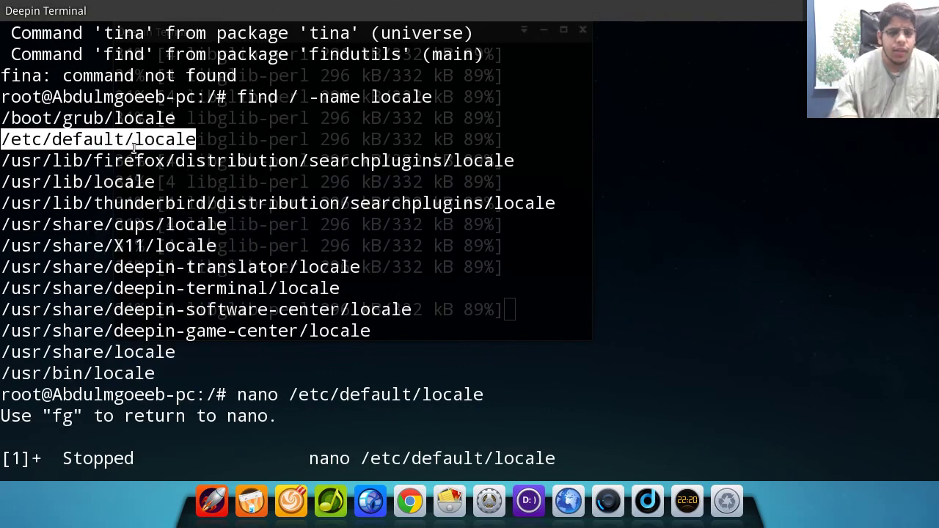
double_click(123, 184)
right_click(129, 186)
left_click(132, 193)
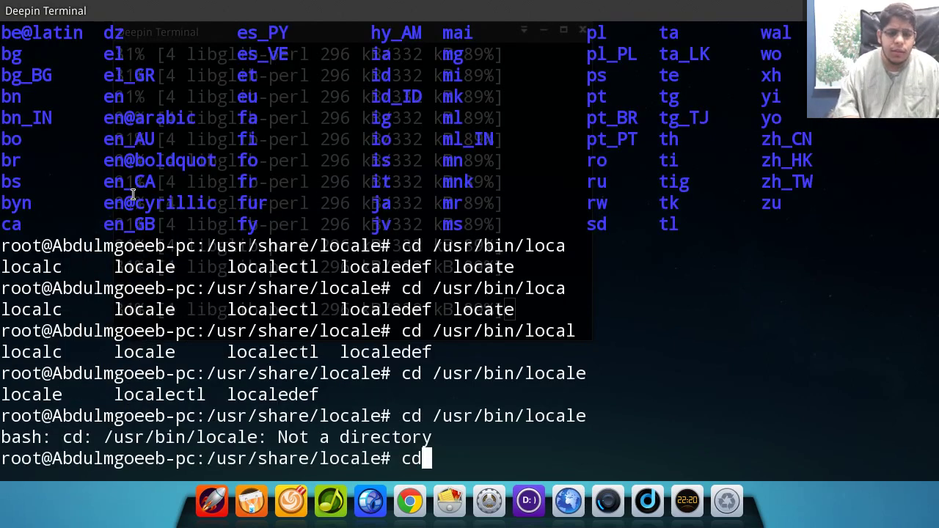
key("ctrl+shift+v")
key("Return")
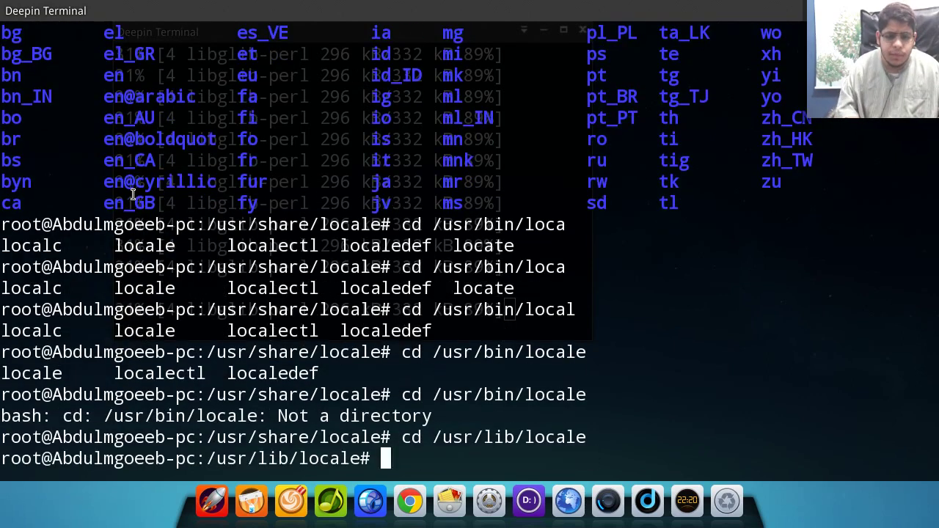
type("ls")
key("Return")
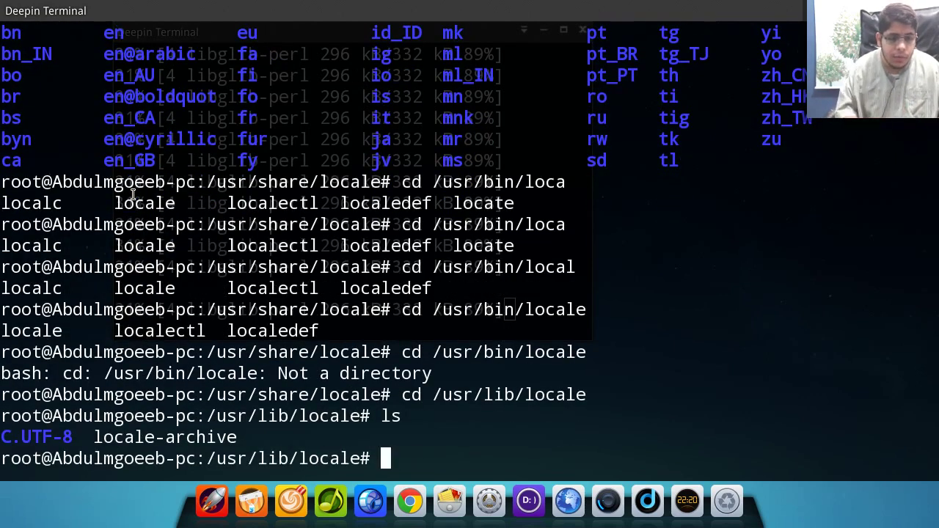
Copy the path /usr/share/locale from the earlier find output, change to that directory, and list its contents
scroll(133, 193, "up", 15)
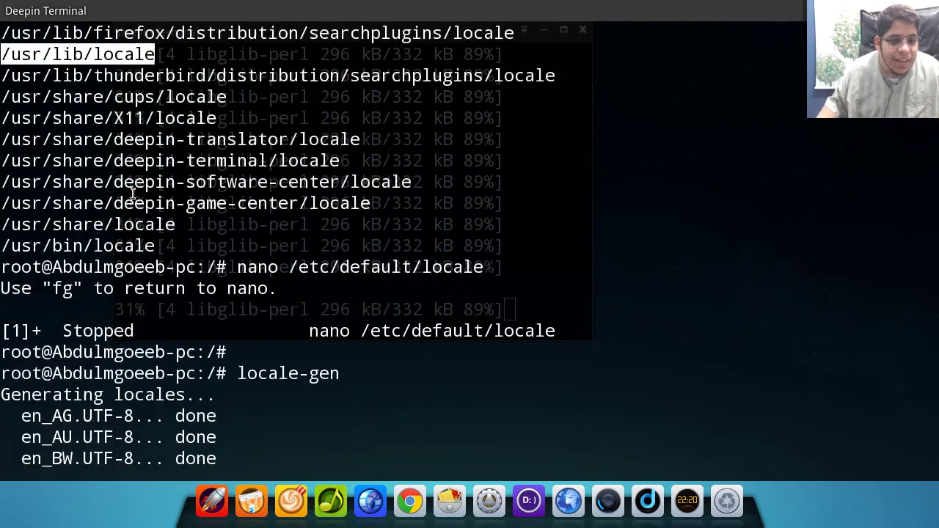
scroll(133, 193, "up", 2)
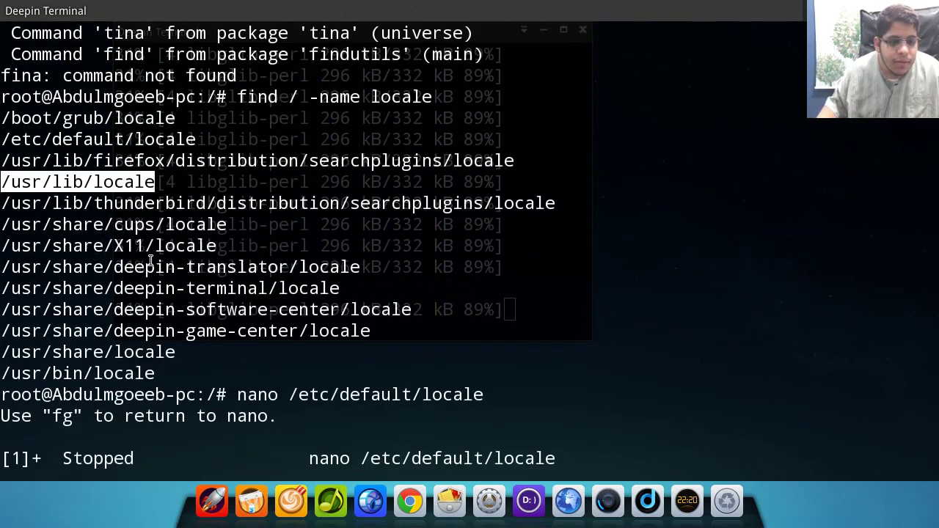
double_click(141, 358)
right_click(144, 354)
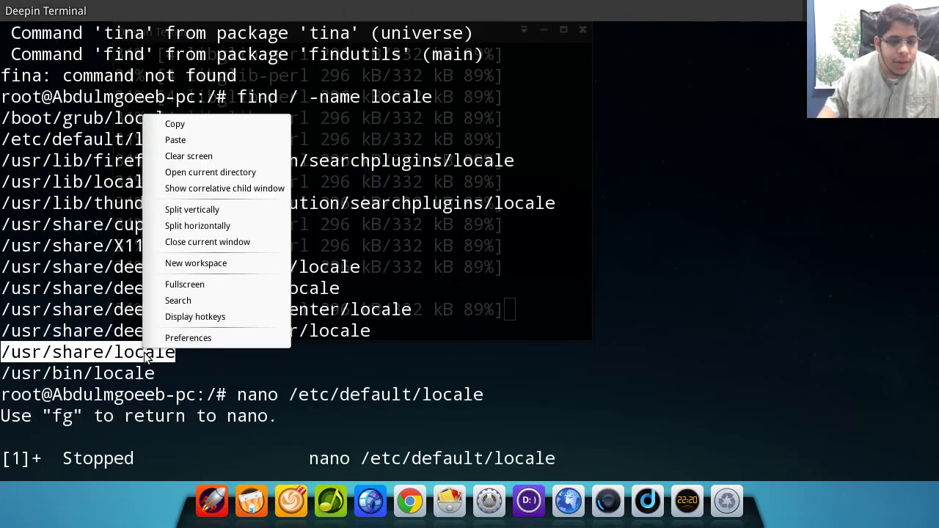
left_click(195, 123)
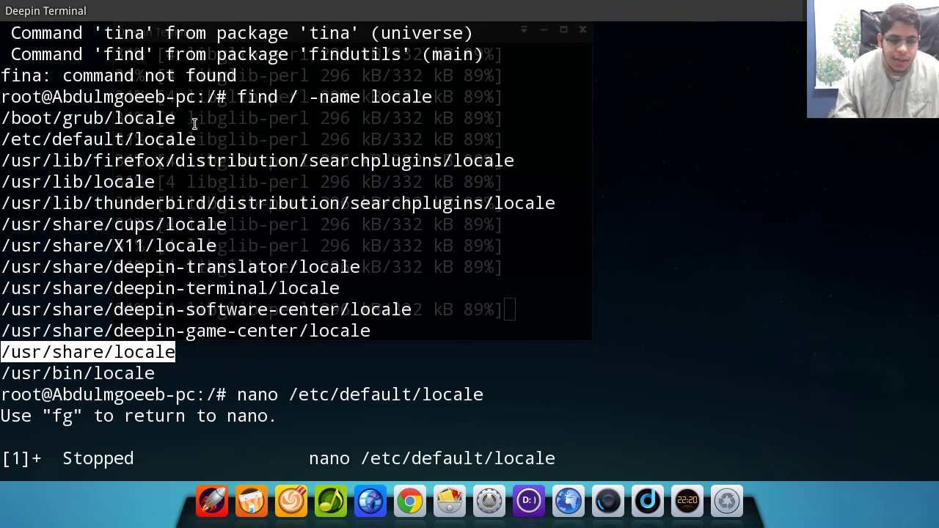
type("cd")
key("ctrl+shift+v")
key("Return")
type("ls")
key("Return")
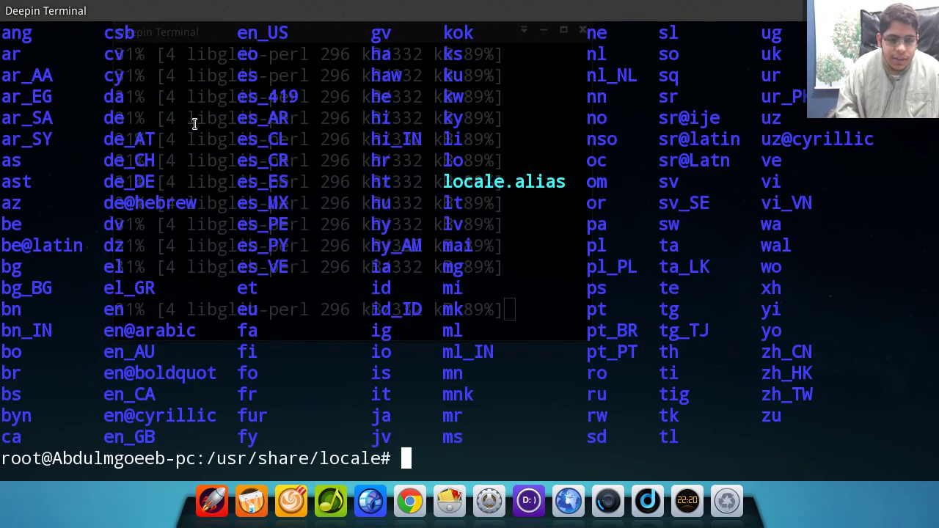
Go up to /usr/share, change to its locales directory, and list the contents
scroll(195, 123, "up", 5)
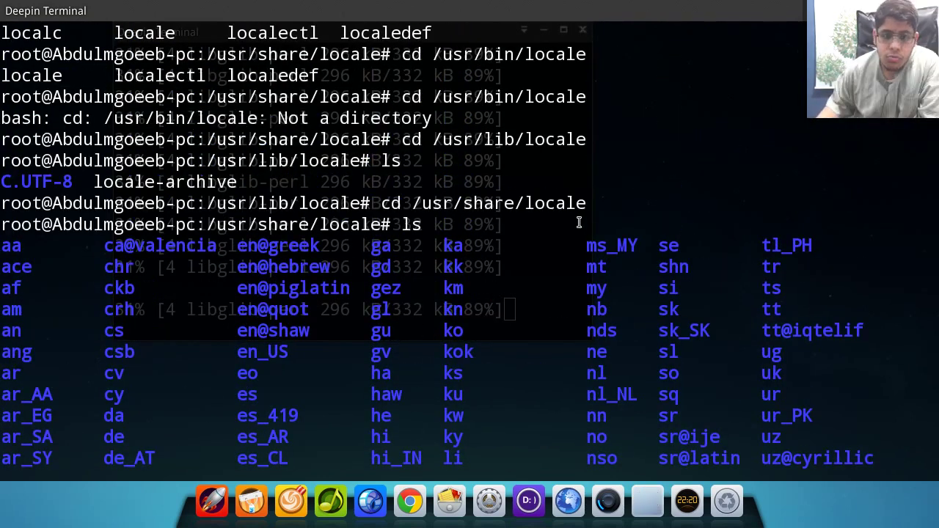
scroll(579, 223, "up", 10)
scroll(579, 222, "up", 10)
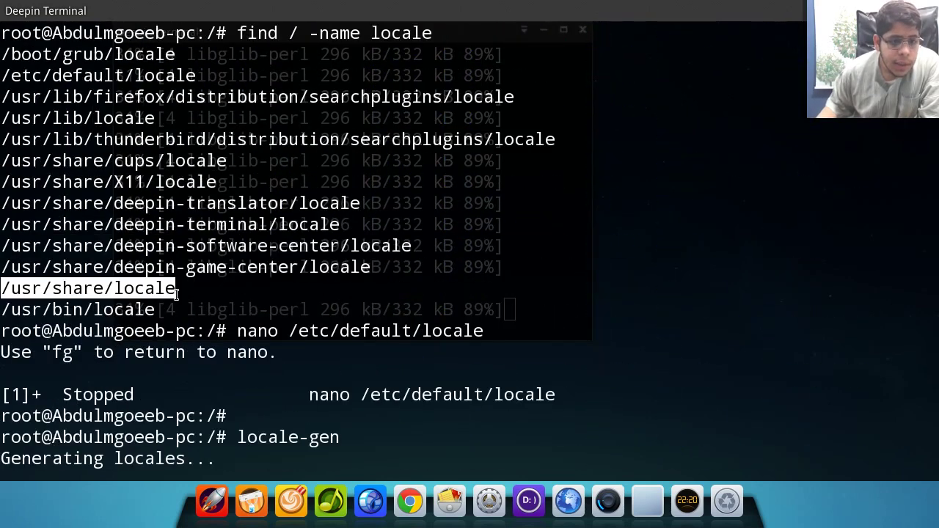
scroll(176, 293, "down", 20)
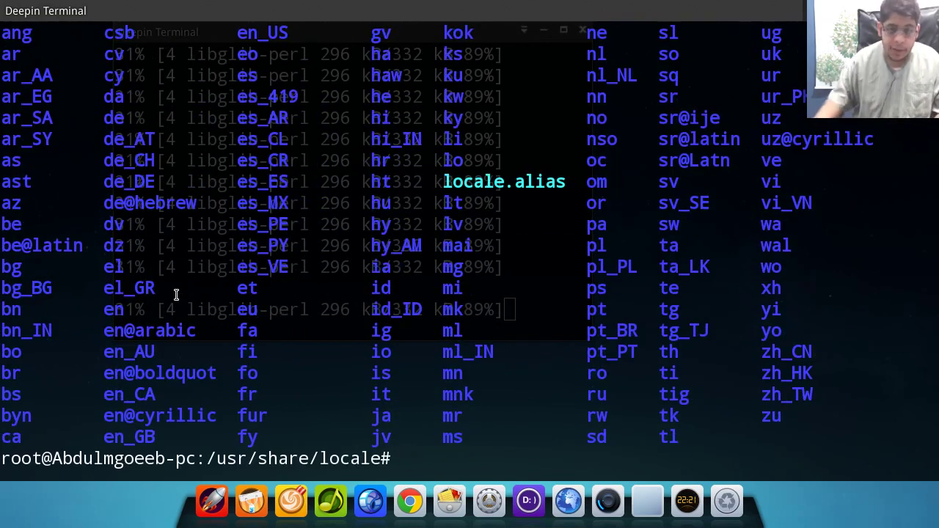
type("c")
key("BackSpace")
type("cd ..")
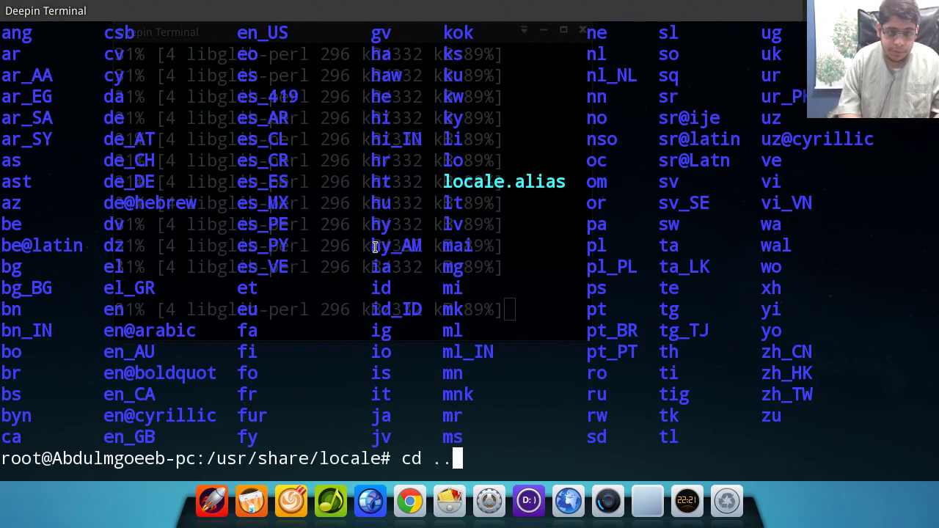
key("Return")
type("cd locales/")
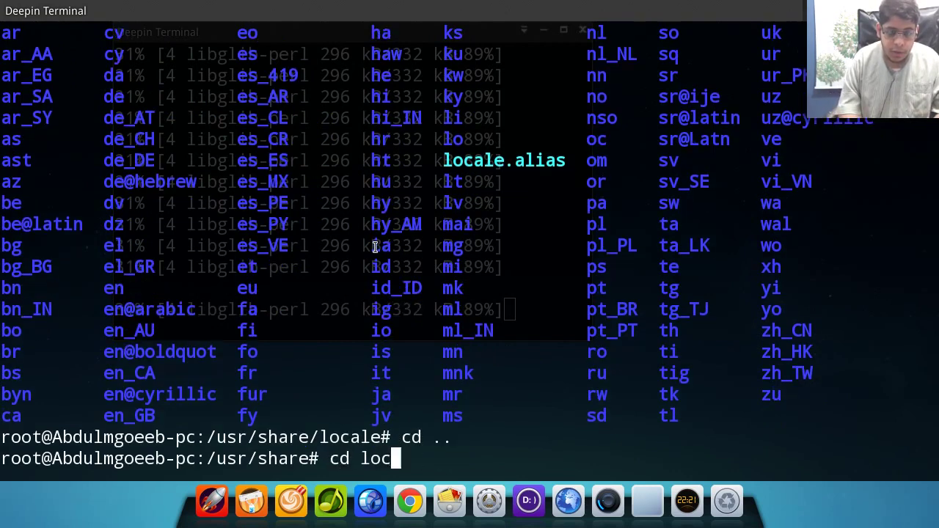
key("Return")
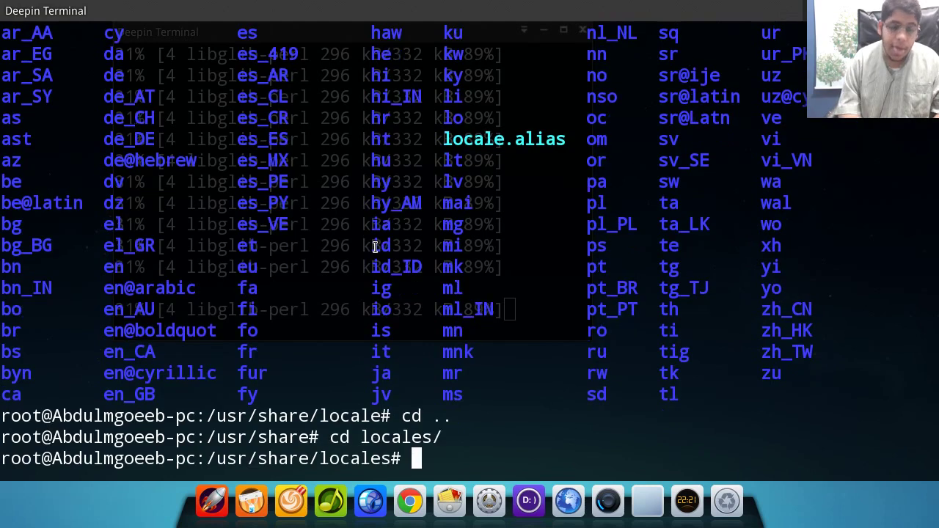
type("ls")
key("Return")
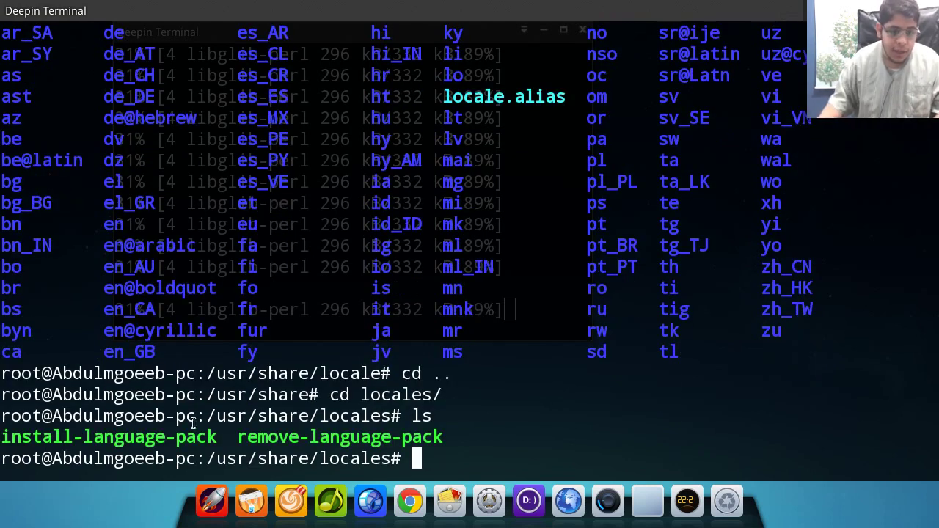
Run ./install-language-pack for ar_SA and regenerate the system locales with locale-gen
left_click_drag(215, 438, 7, 438)
left_click_drag(235, 439, 437, 438)
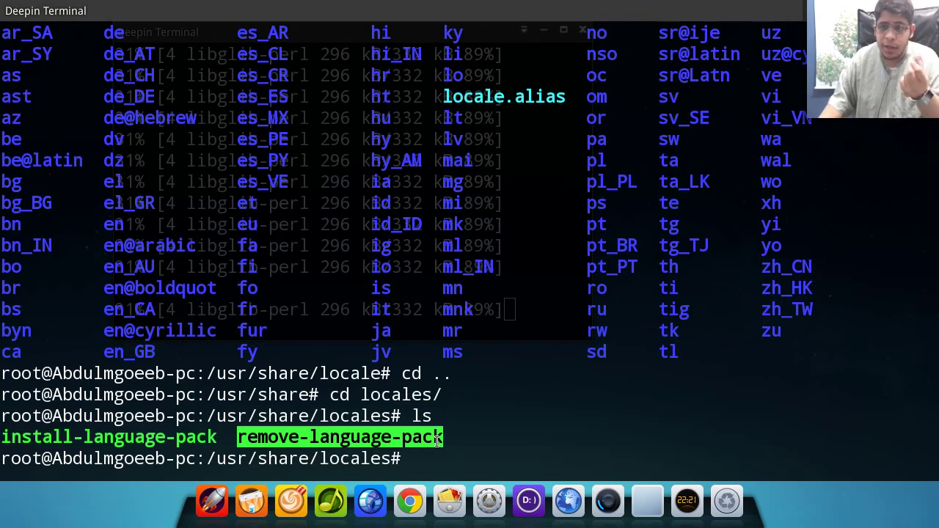
type(".")
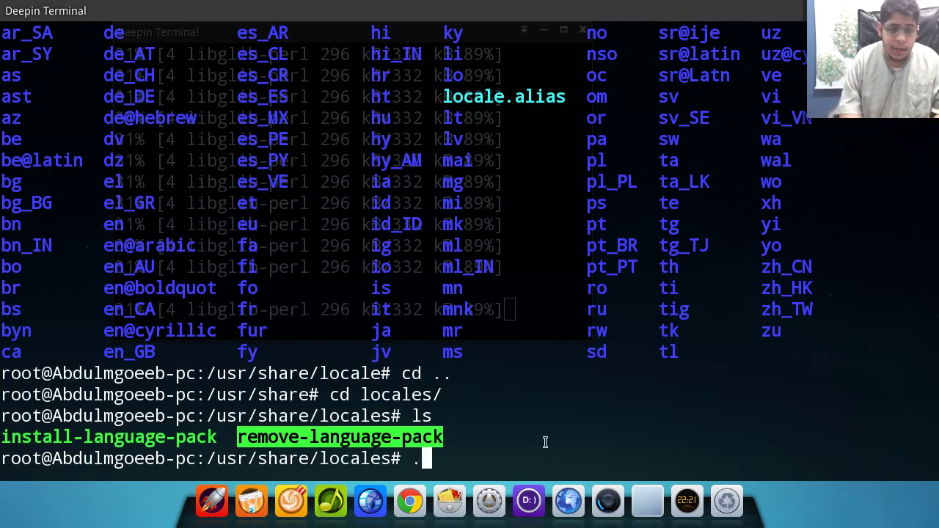
type("/in")
key("Tab")
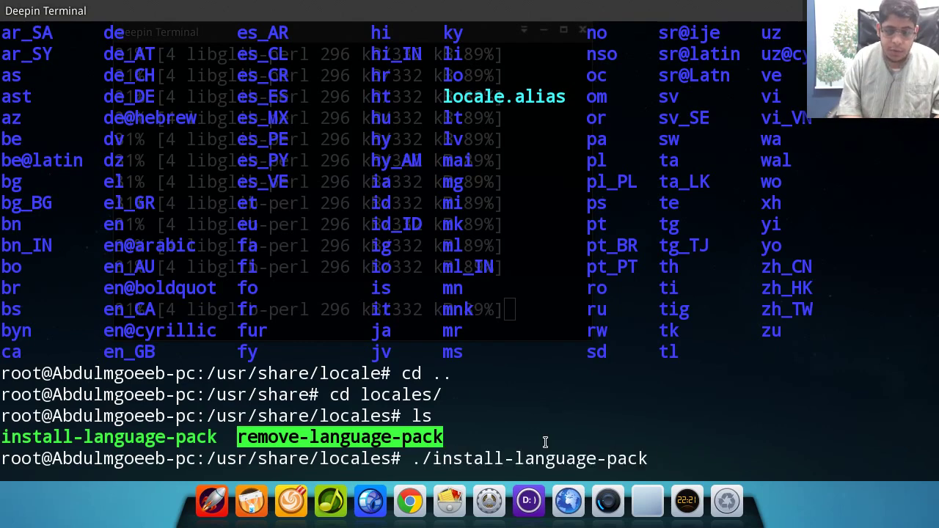
type("ar_SA")
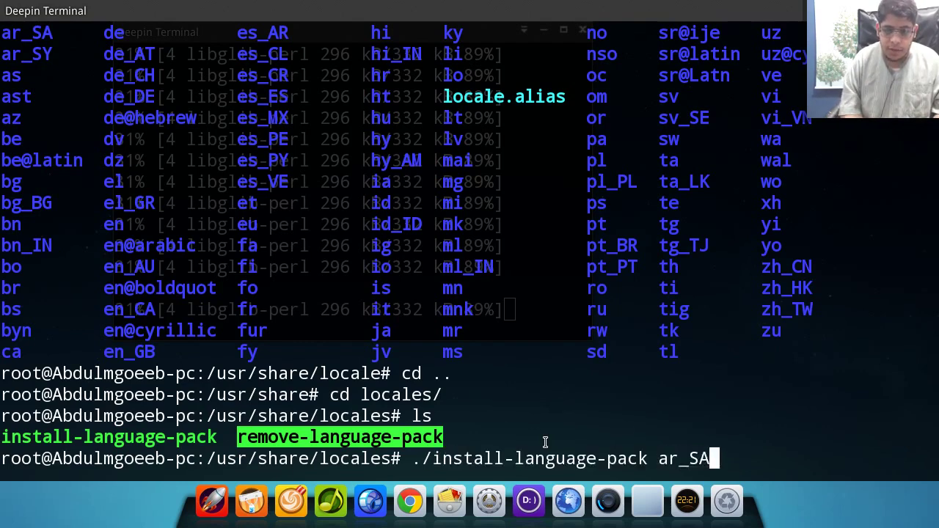
key("Return")
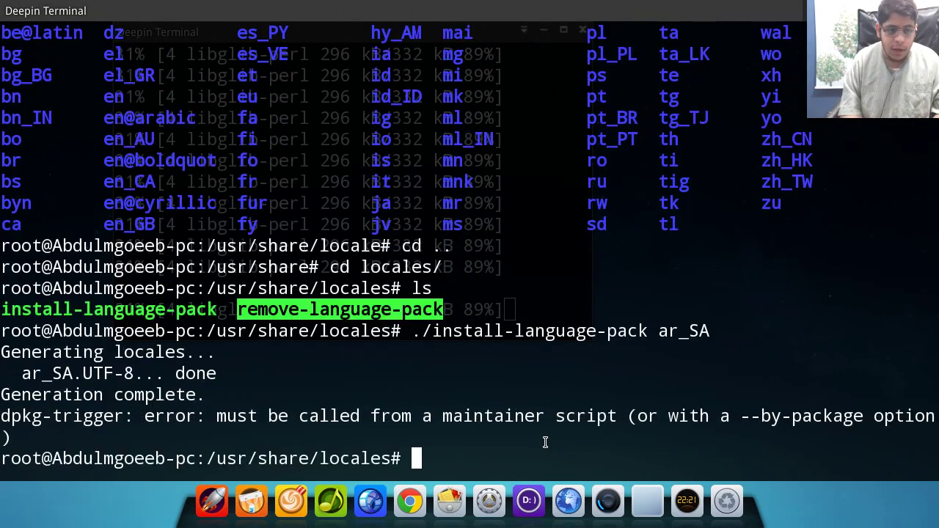
type("locale-gen")
key("Return")
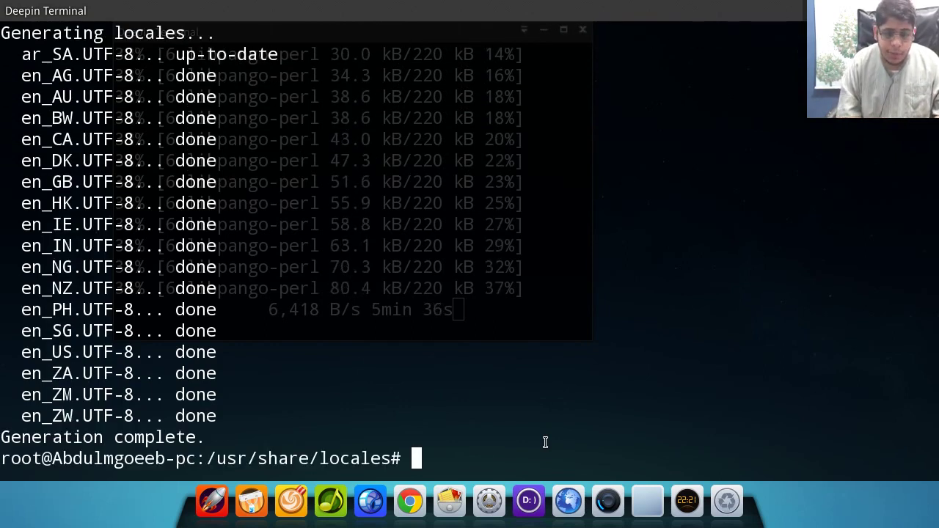
Open /etc/default/locale in nano, check its LANG and LANGUAGE entries, save it under the same name, and exit
type("nano /etc/")
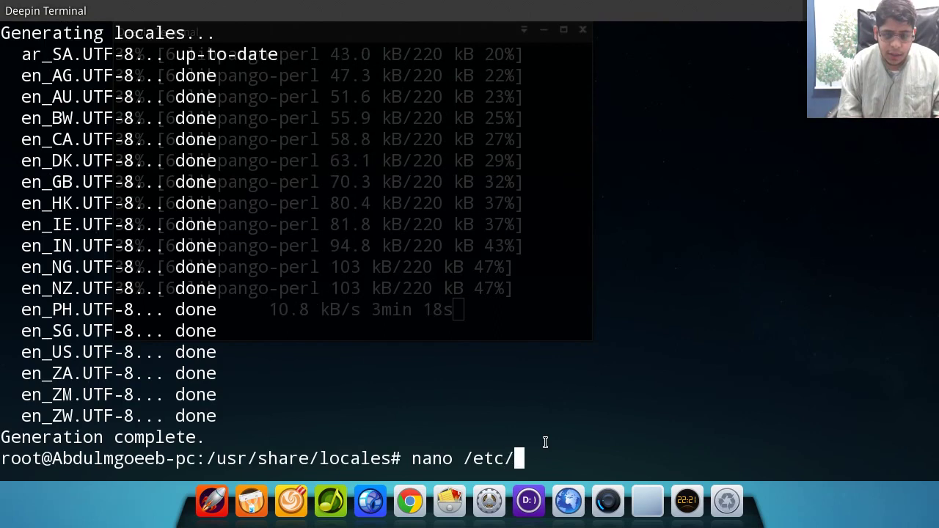
type("default/locale")
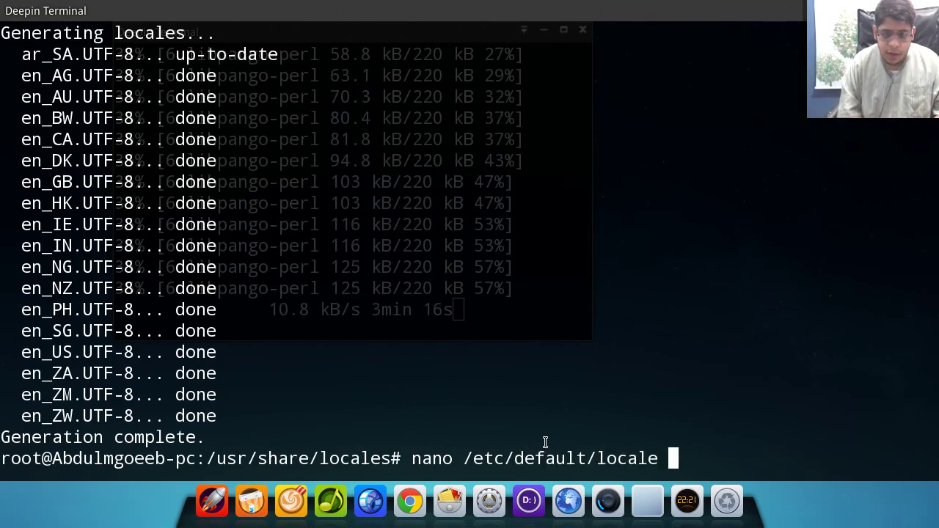
key("Return")
key("Down")
key("Down")
key("Left")
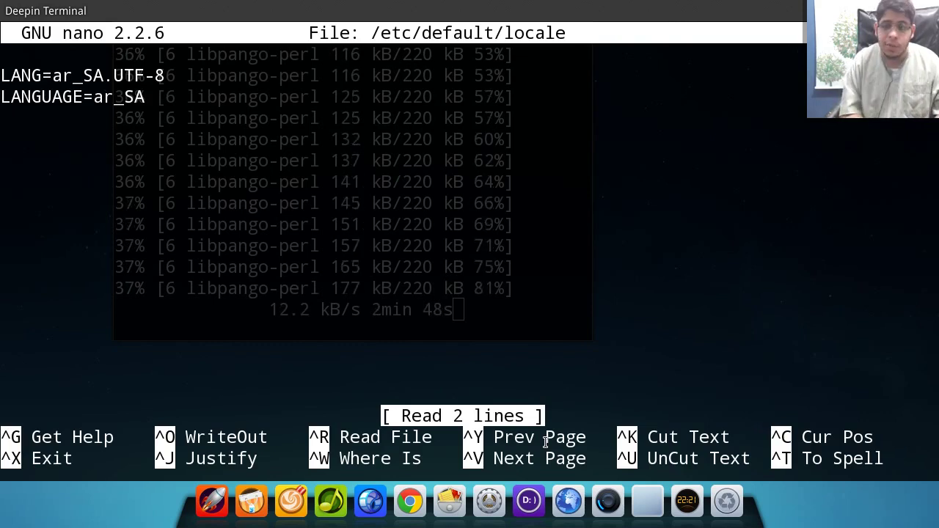
key("ctrl+o")
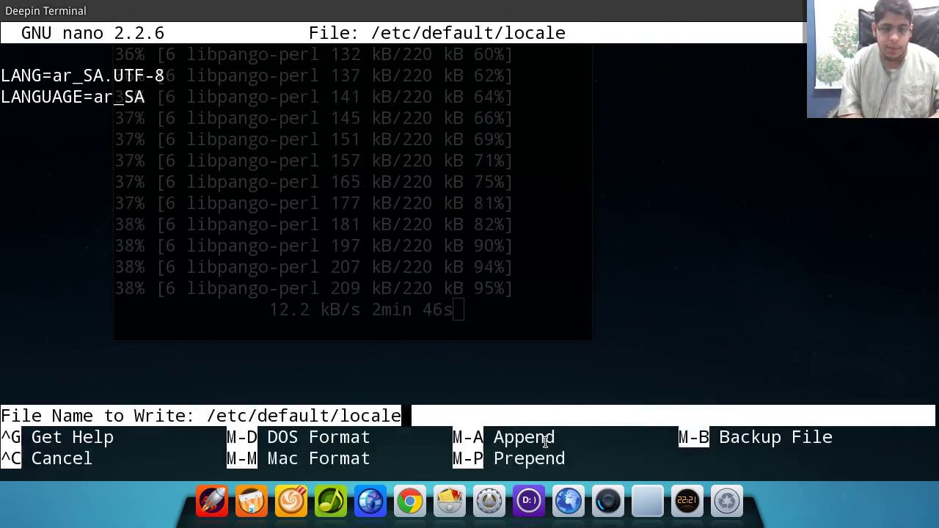
key("Return")
key("ctrl+x")
Recall the nano command and use path completion to look through the files in /etc/default
key("Up")
key("BackSpace")
key("BackSpace")
key("BackSpace")
key("BackSpace")
key("BackSpace")
key("BackSpace")
key("Tab")
key("Tab")
type("o")
key("Tab")
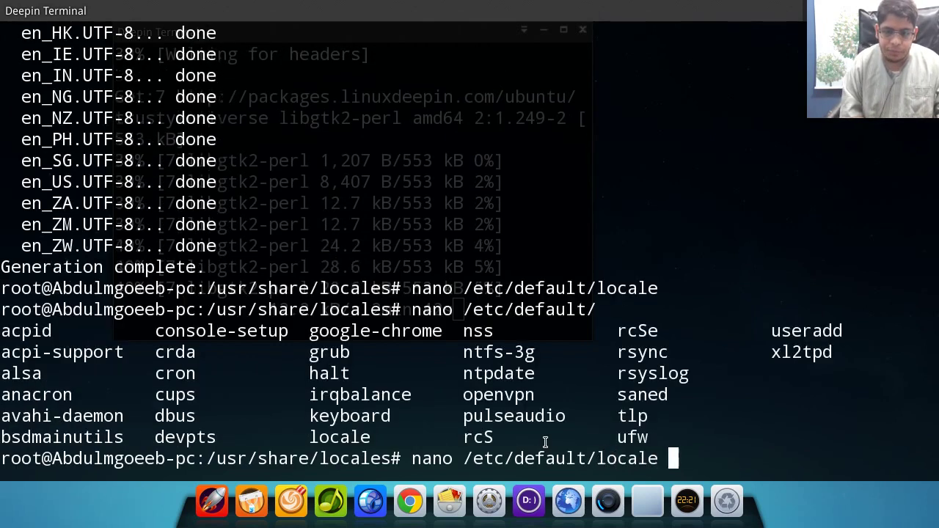
Change the nano command's path to /etc/locale.alias using path completion and open that file
key("BackSpace")
key("BackSpace")
key("BackSpace")
key("BackSpace")
key("BackSpace")
key("BackSpace")
key("BackSpace")
key("BackSpace")
key("BackSpace")
key("BackSpace")
key("BackSpace")
key("BackSpace")
key("BackSpace")
key("BackSpace")
key("BackSpace")
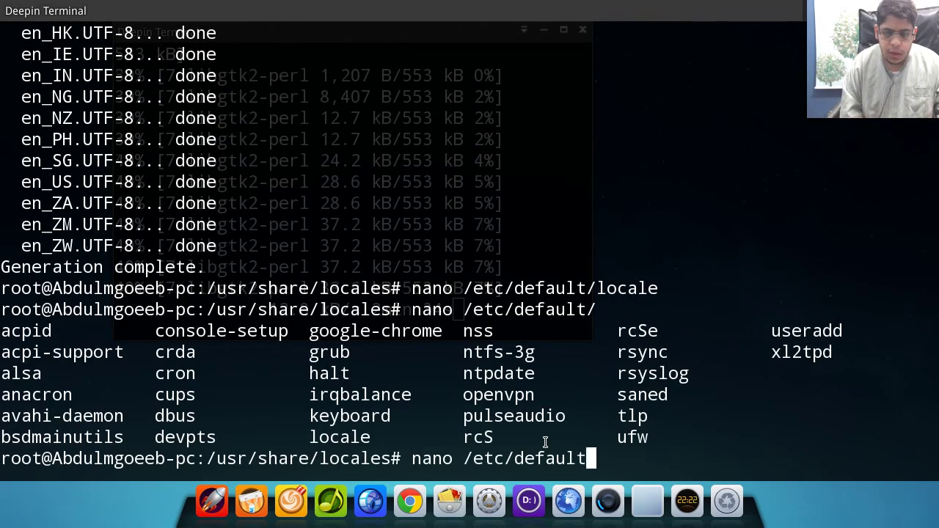
type("locale")
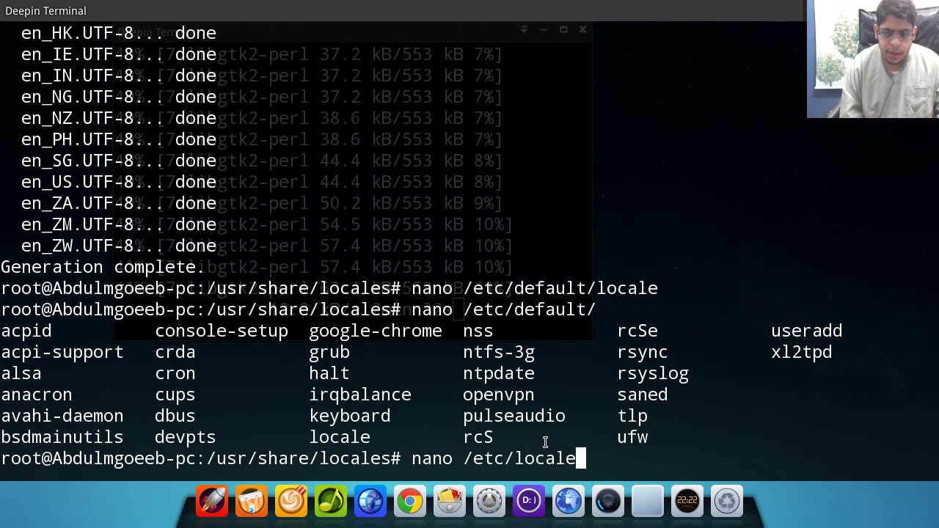
type(".")
key("Tab")
key("Tab")
type("a")
key("Tab")
key("Return")
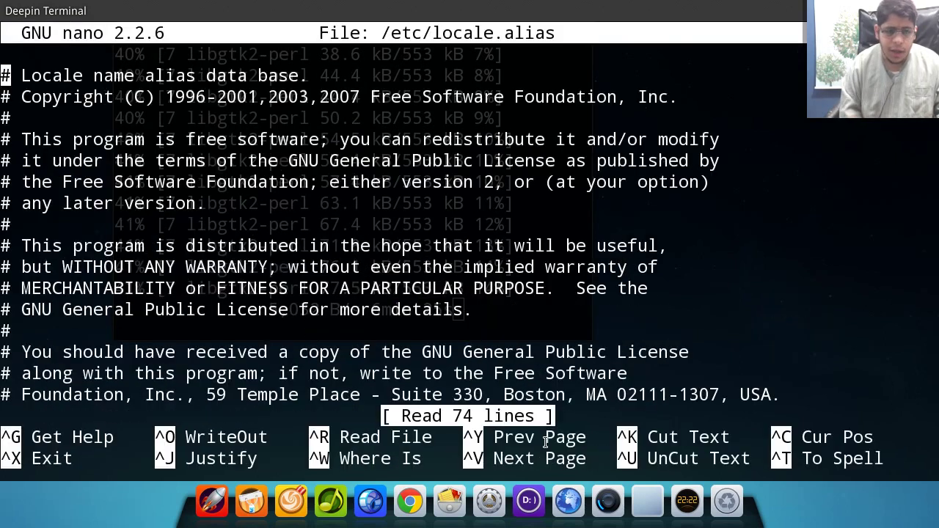
Page through the language aliases in /etc/locale.alias and exit nano without editing
key("ctrl+v")
key("ctrl+v")
key("ctrl+v")
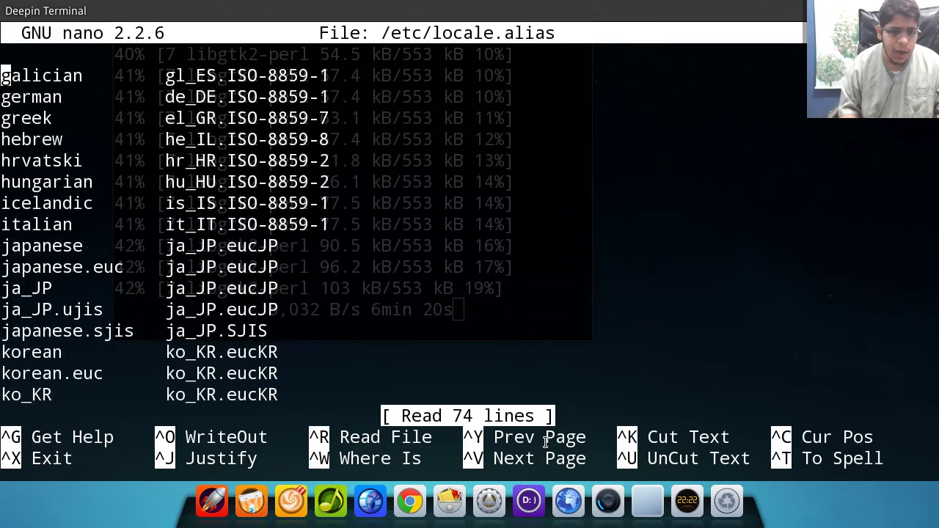
key("ctrl+v")
key("ctrl+y")
key("ctrl+y")
key("ctrl+y")
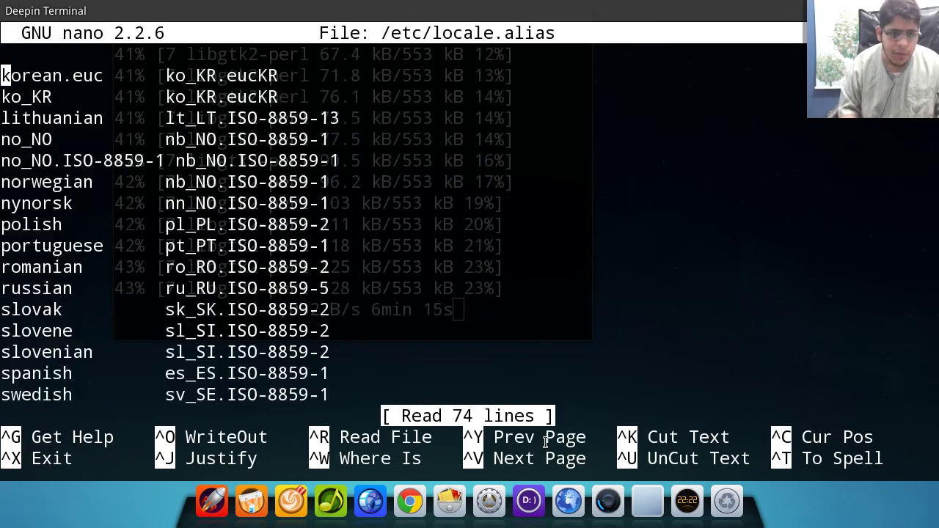
key("ctrl+y")
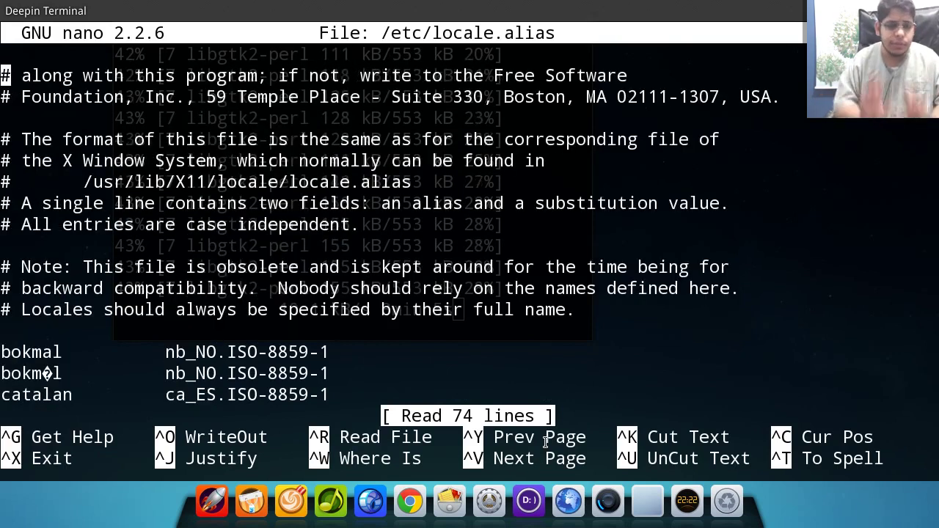
key("ctrl+x")
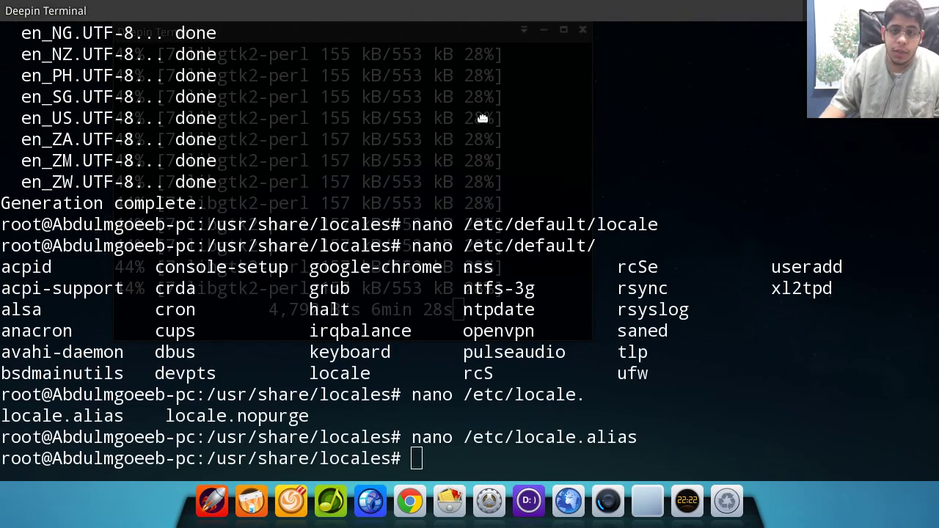
Restore the maximized terminal and close both terminal windows, confirming that their running programs should quit
double_click(616, 21)
left_click(625, 240)
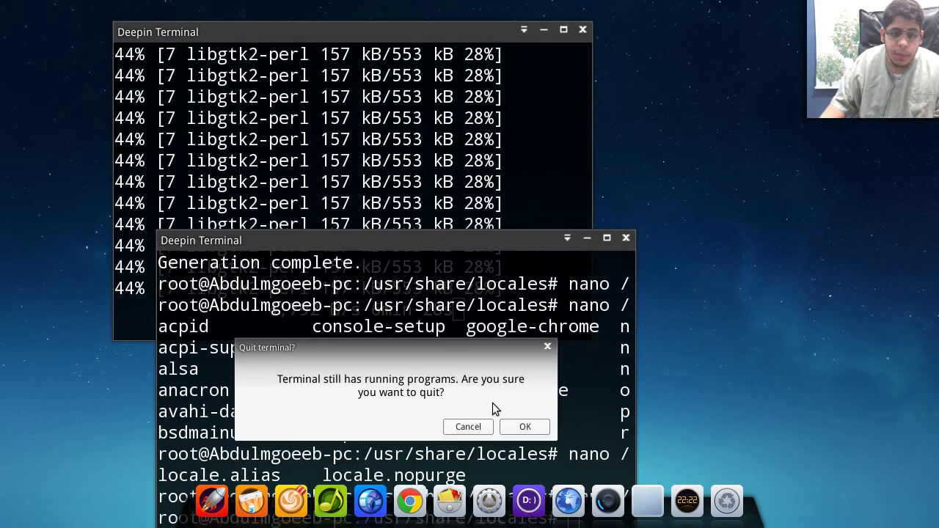
left_click(526, 427)
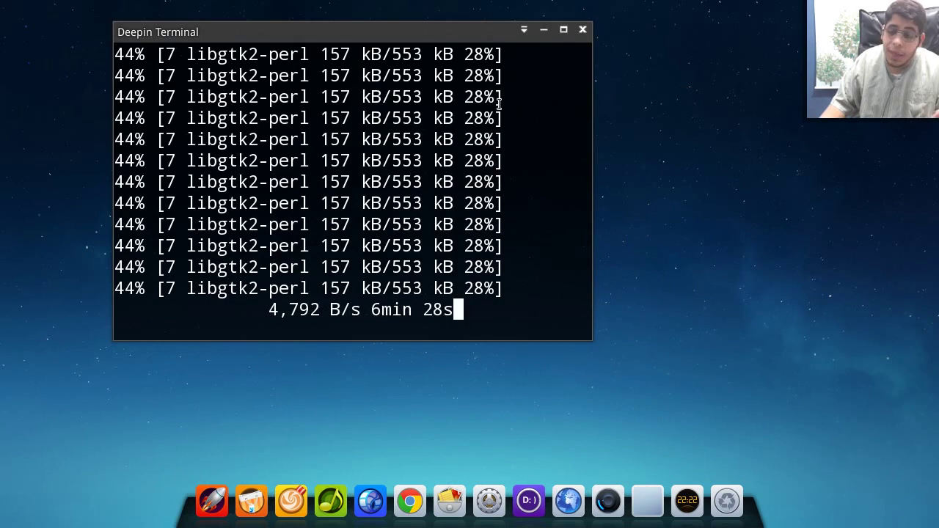
left_click(588, 30)
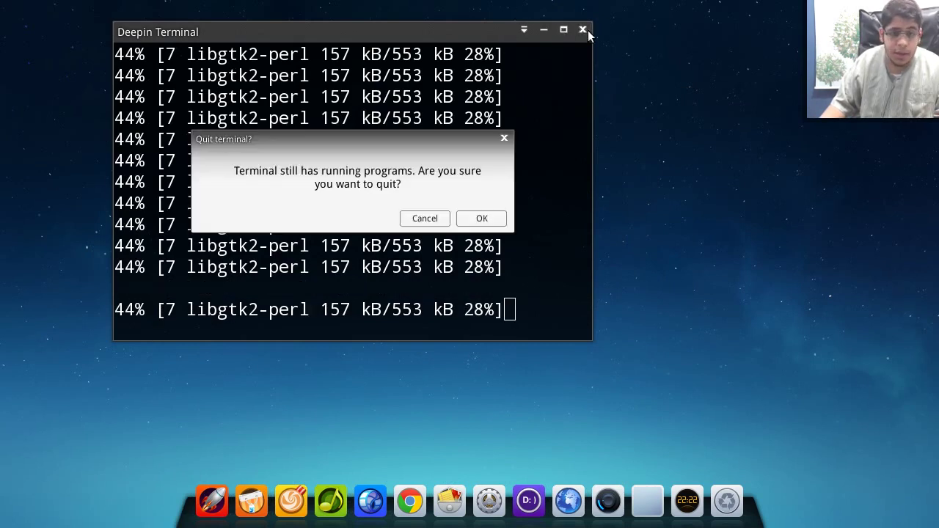
left_click(473, 218)
Log out of the desktop session through the system settings' power options
left_click(510, 501)
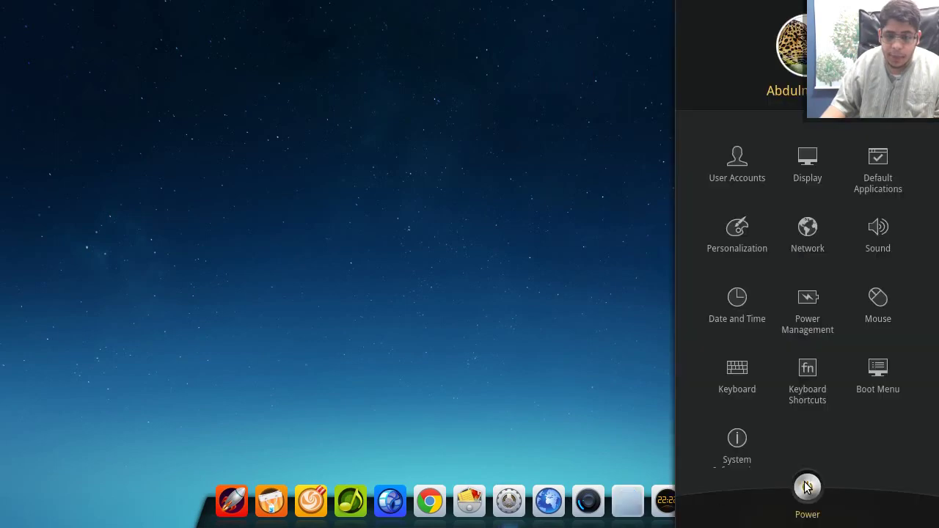
left_click(807, 486)
left_click(646, 217)
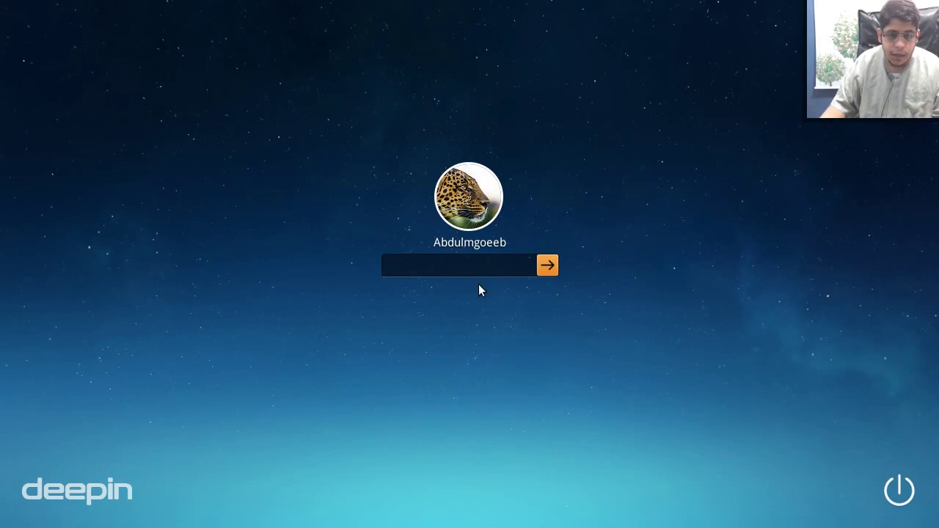
Log back in to the desktop session by entering the account password
type("****")
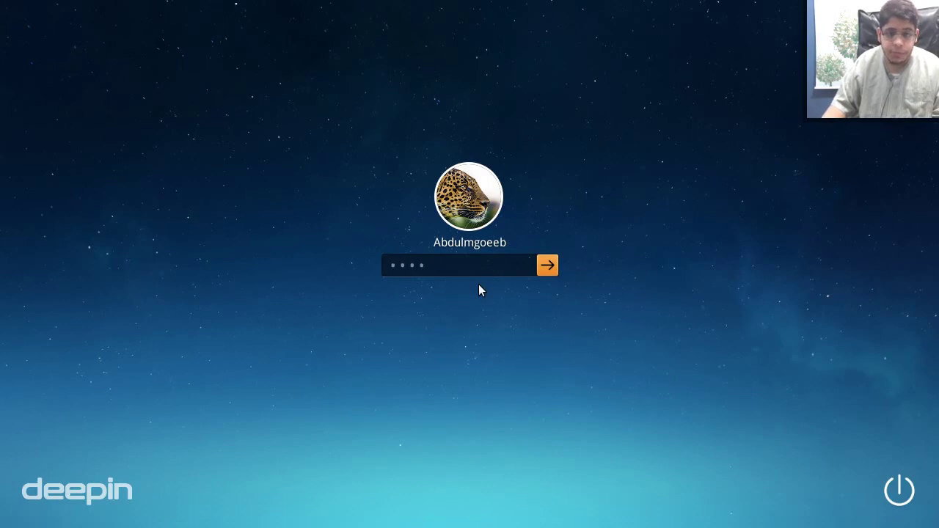
key("Return")
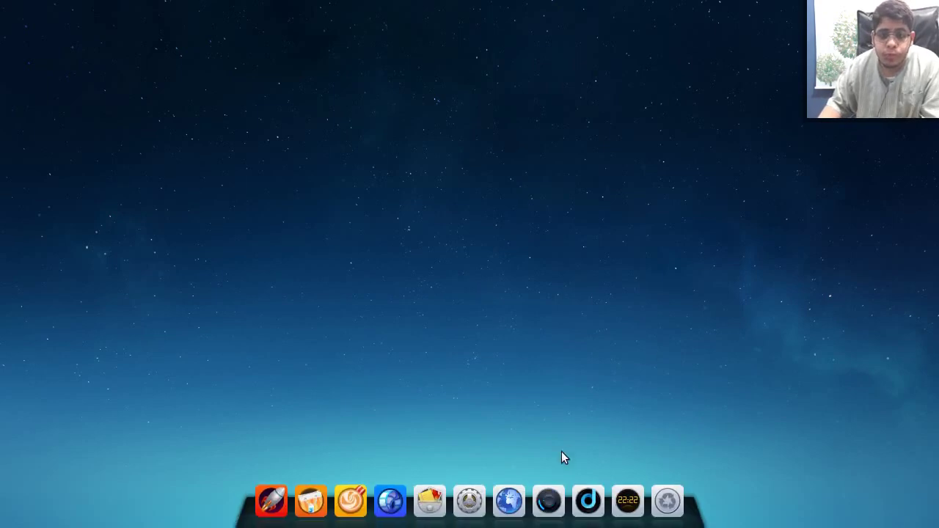
mouse_move(628, 501)
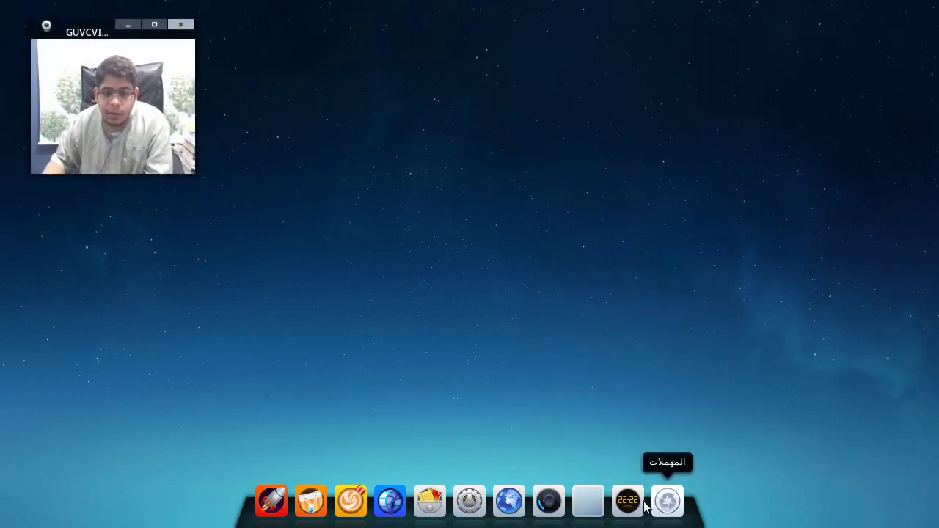
Browse the font, window and theme options in the personalization settings and apply the Deepin theme
left_click(467, 510)
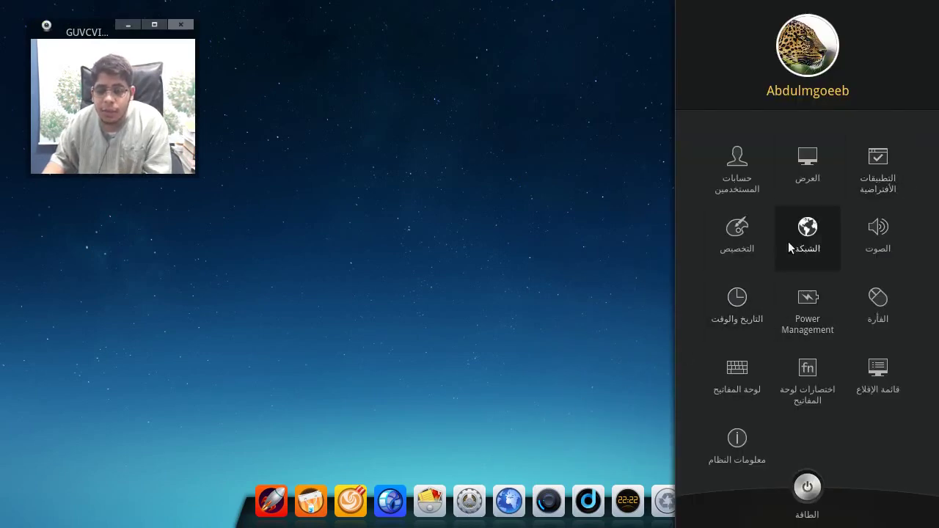
left_click(750, 260)
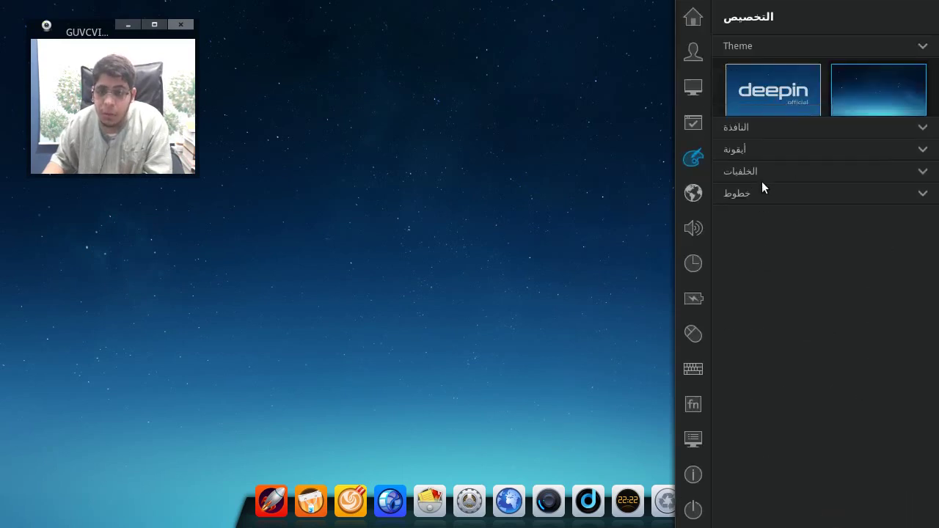
left_click(762, 183)
left_click(759, 89)
left_click(762, 132)
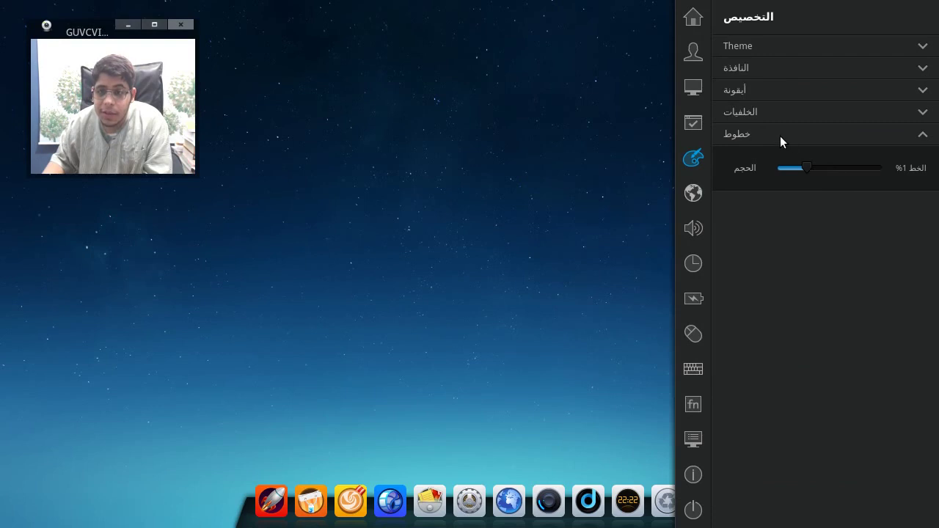
left_click(775, 68)
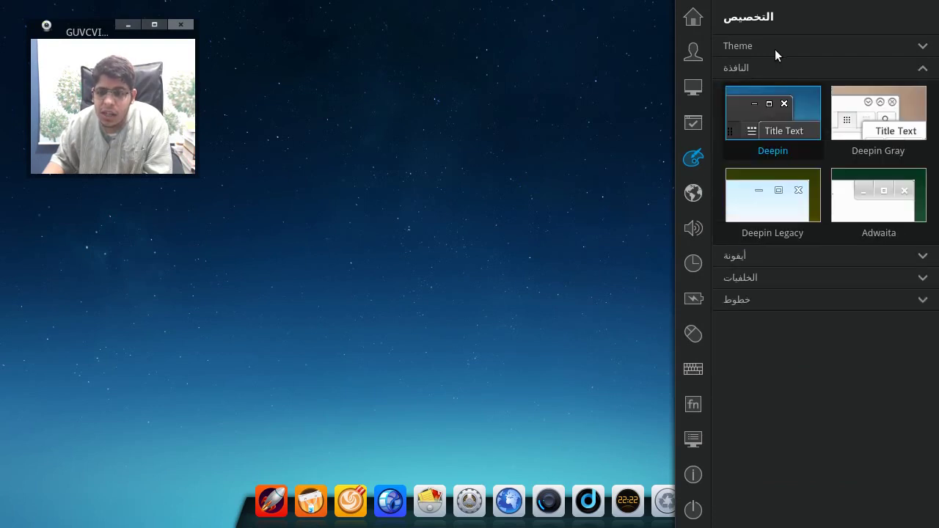
left_click(776, 48)
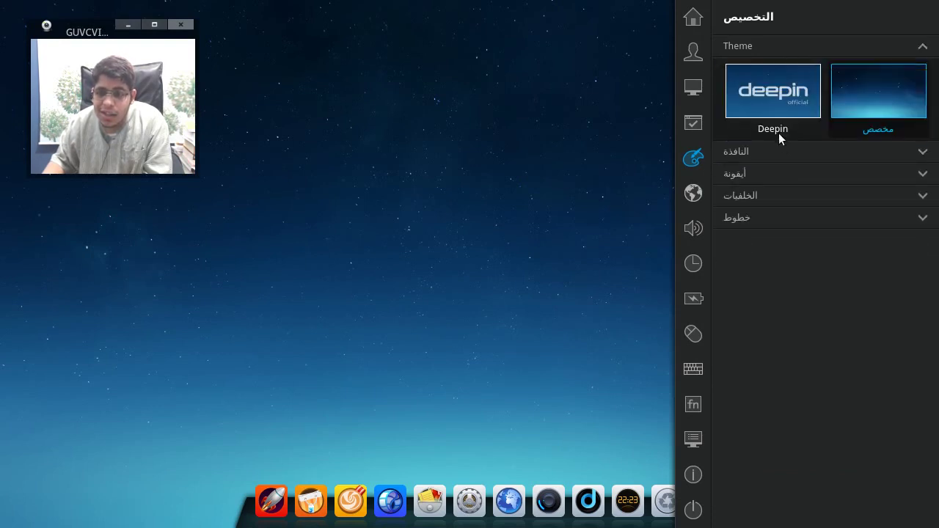
left_click(783, 108)
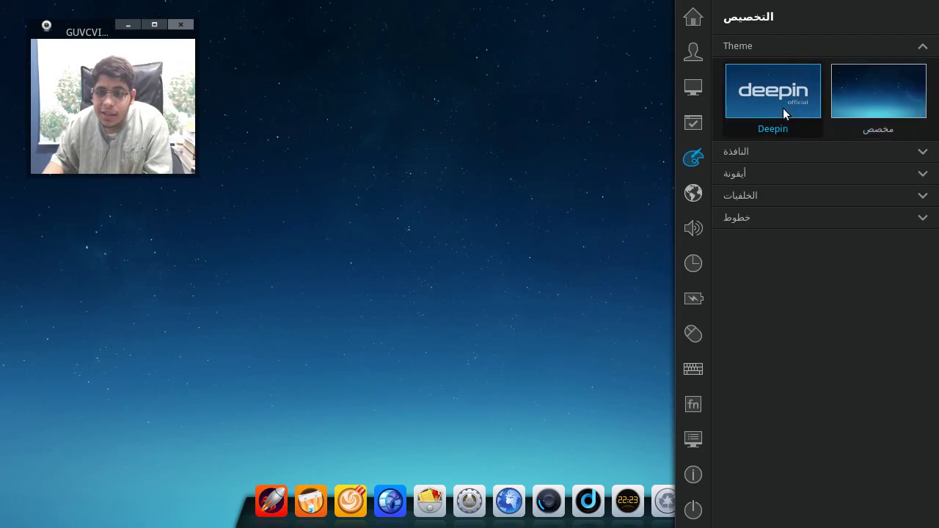
Look through the icon themes, font size and network settings, and close the settings
left_click(781, 152)
left_click(790, 263)
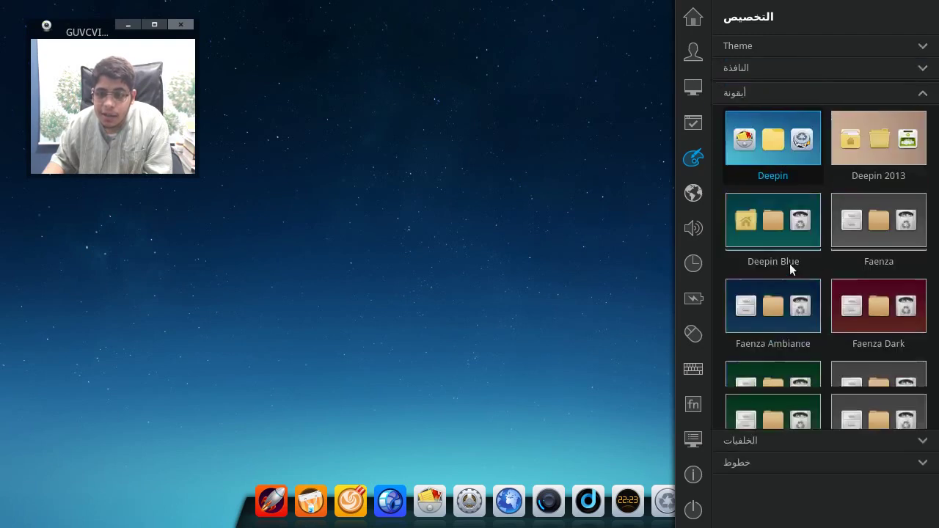
scroll(807, 411, "down", 5)
left_click(790, 511)
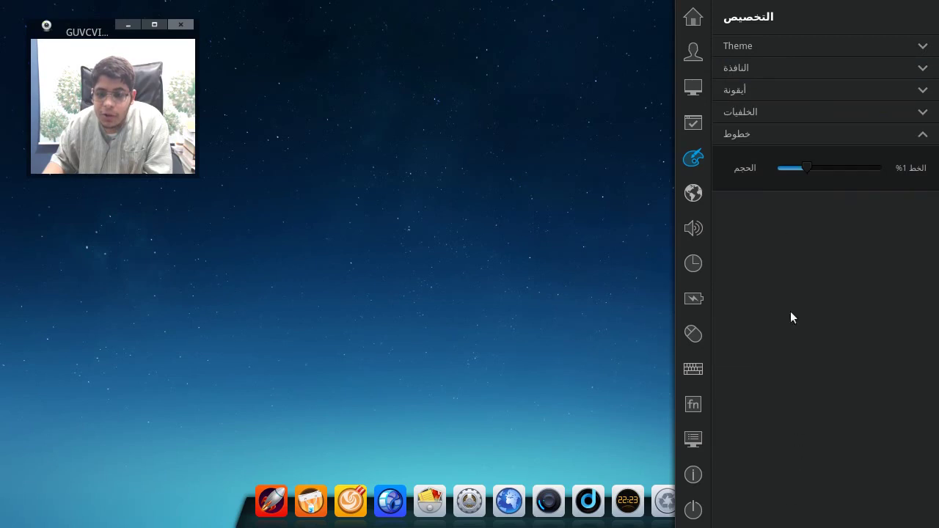
left_click(694, 196)
left_click(696, 230)
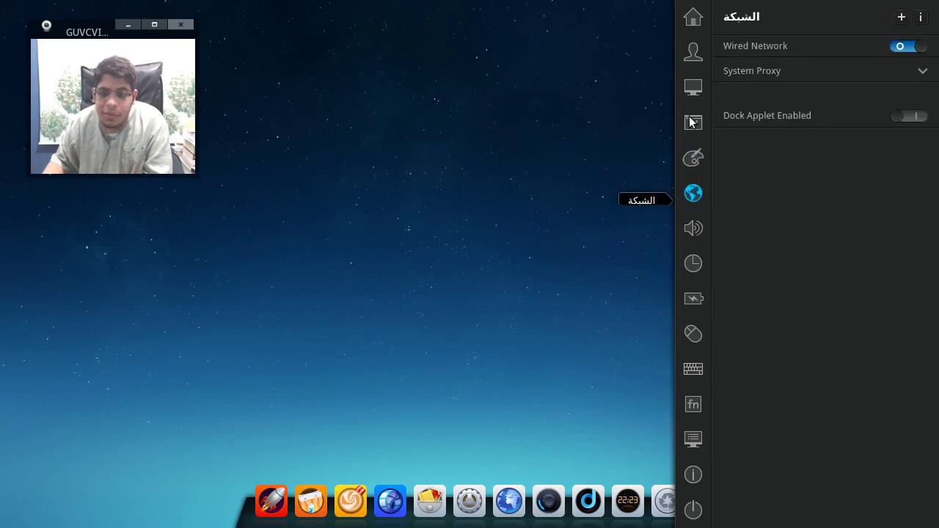
left_click(514, 74)
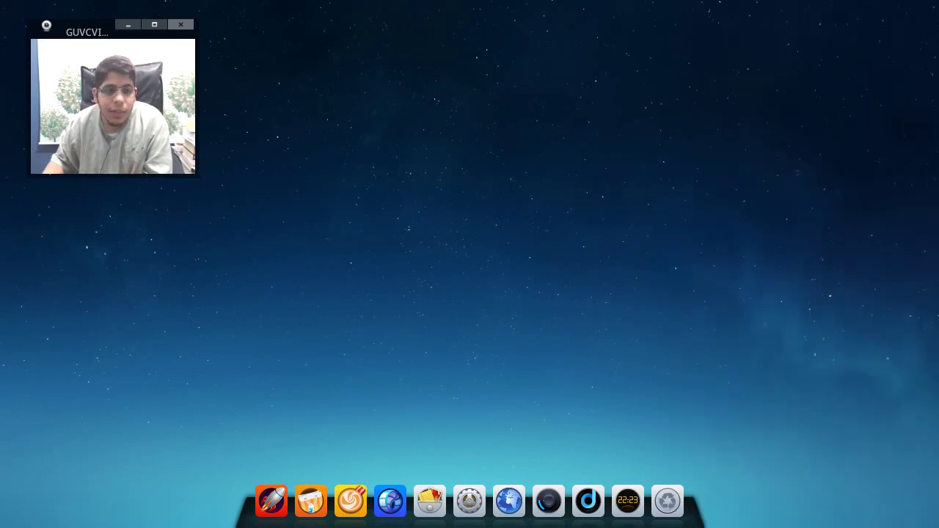
Add the Arabic keyboard layout alongside English (US) in the keyboard settings
left_click_drag(77, 34, 864, 1)
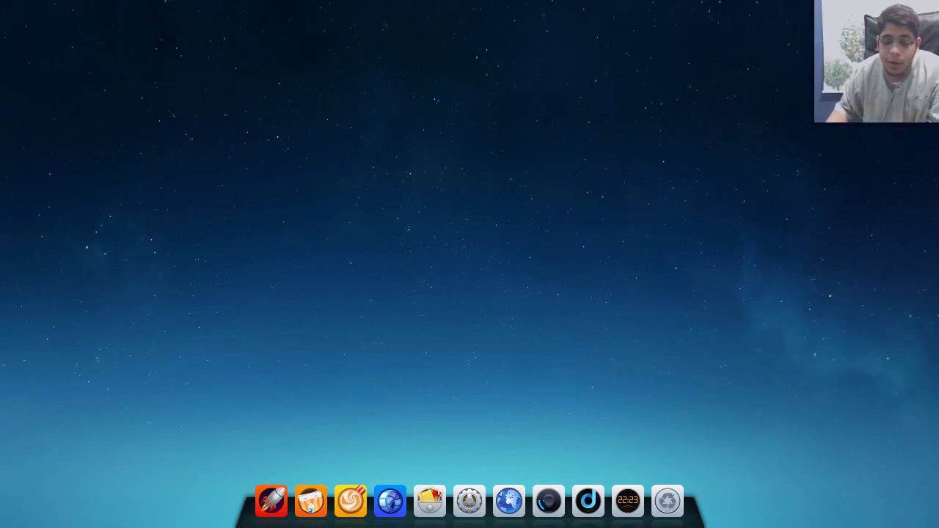
left_click(469, 501)
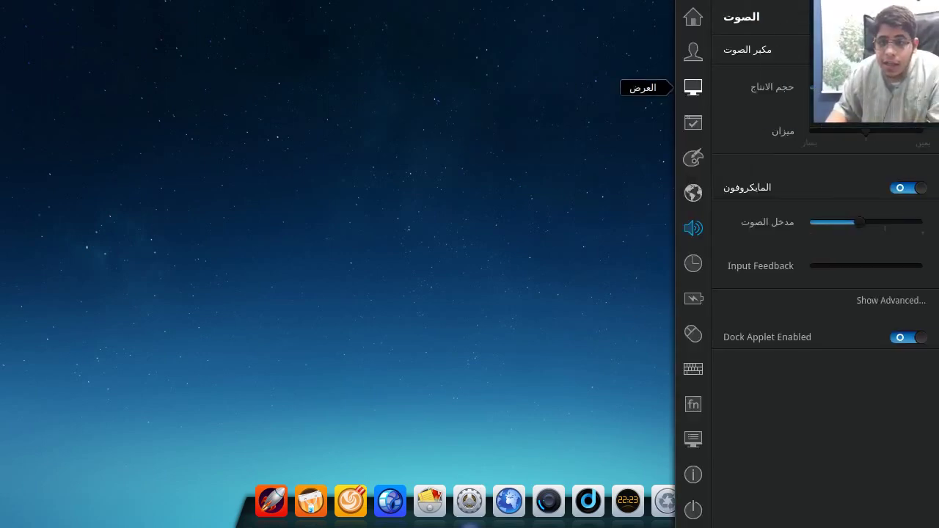
left_click(690, 368)
left_click(919, 166)
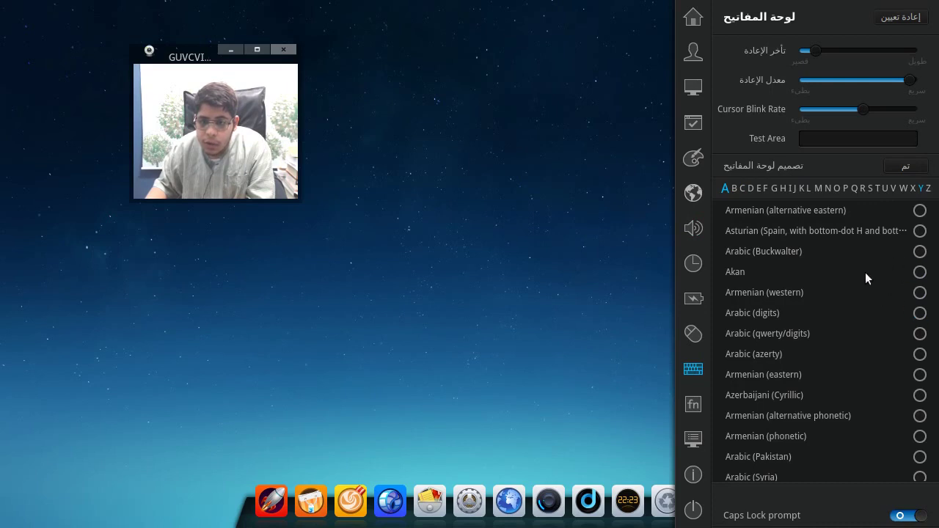
scroll(865, 279, "down", 5)
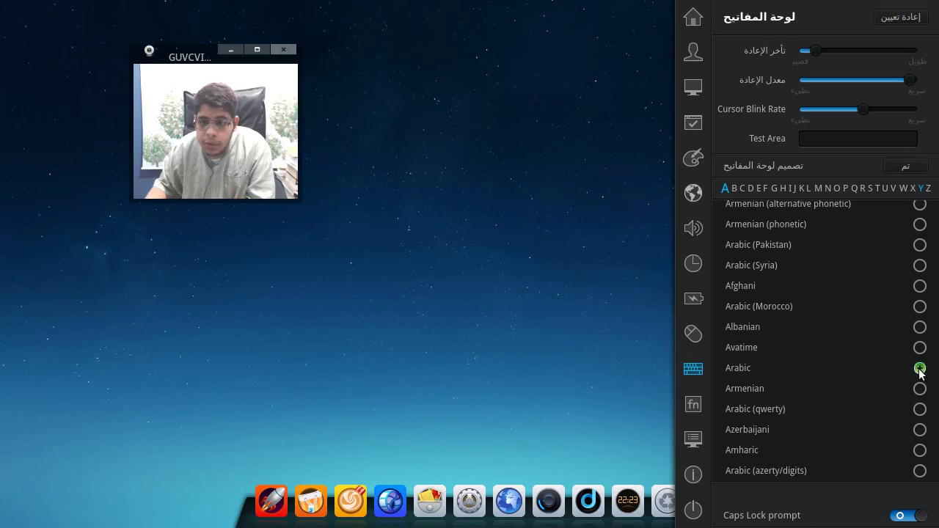
left_click(906, 171)
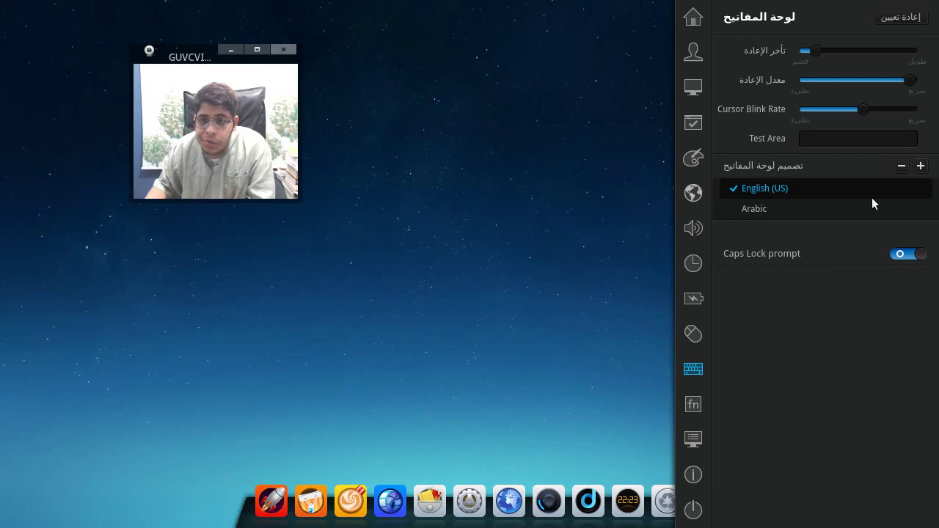
Cycle between the English (US) and Arabic layouts with the keyboard test area active
left_click(842, 140)
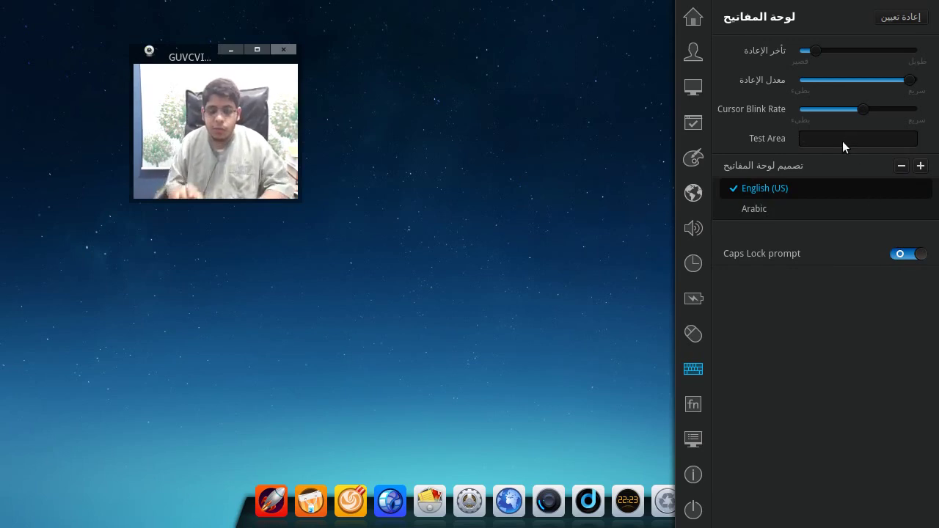
key("super+space")
key("super+space")
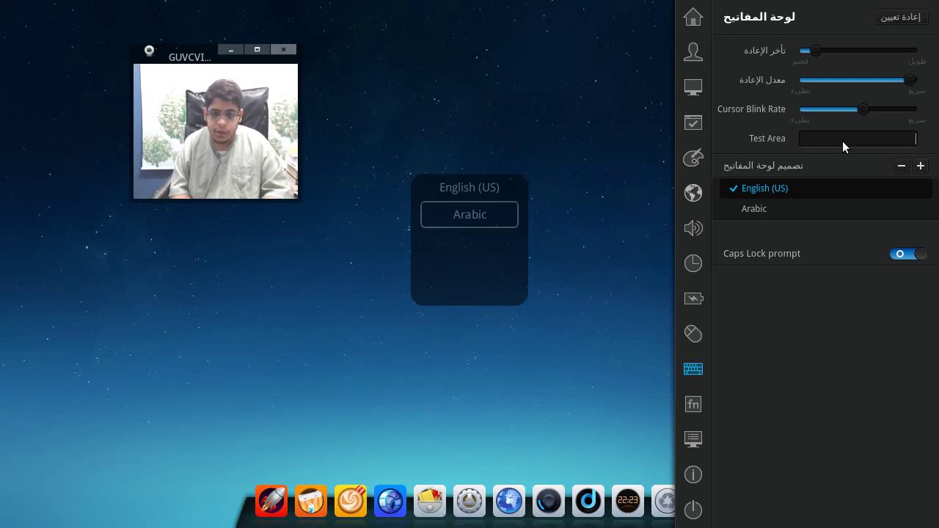
key("super+space")
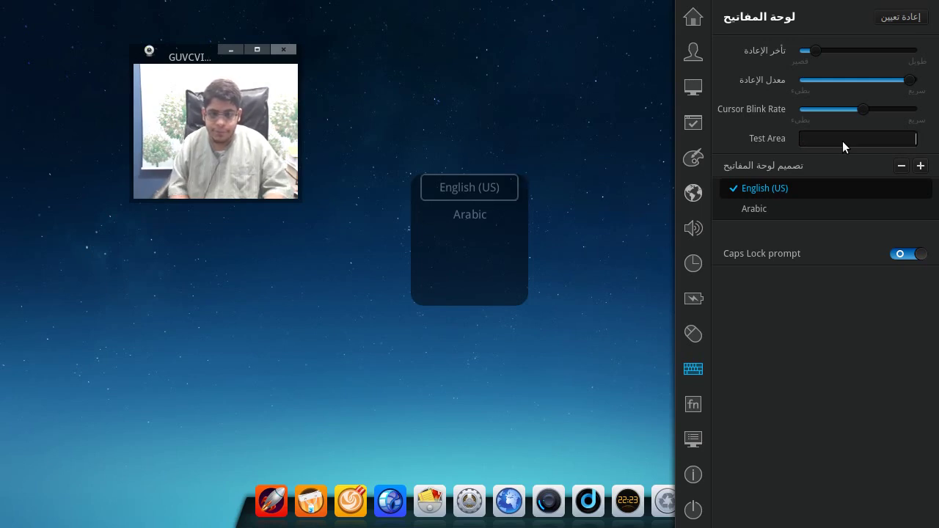
left_click(477, 221)
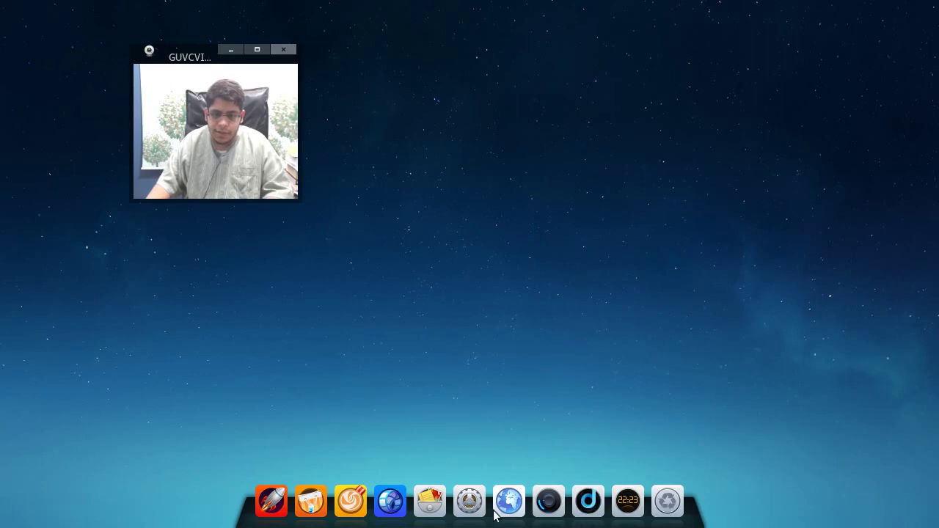
Return to the keyboard settings and test layout switching by entering sample Arabic letters in the test area
left_click(471, 508)
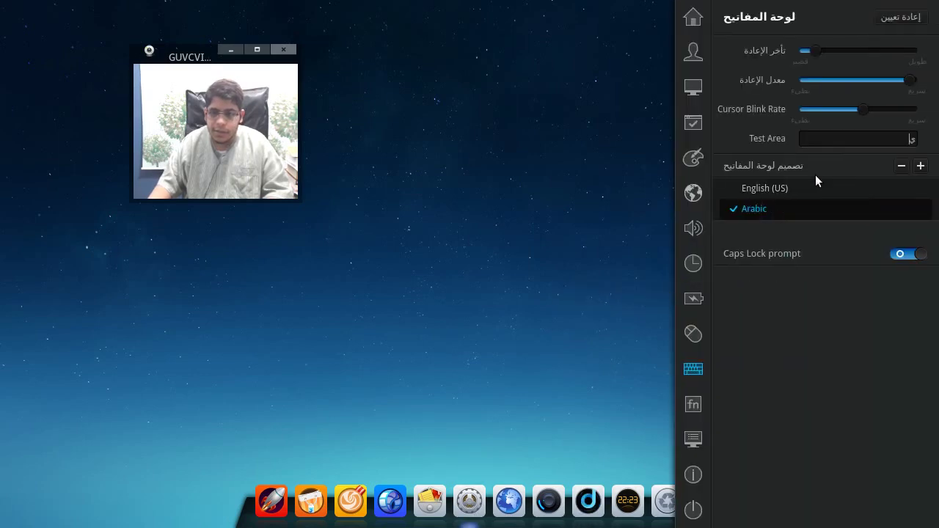
key("Caps_Lock")
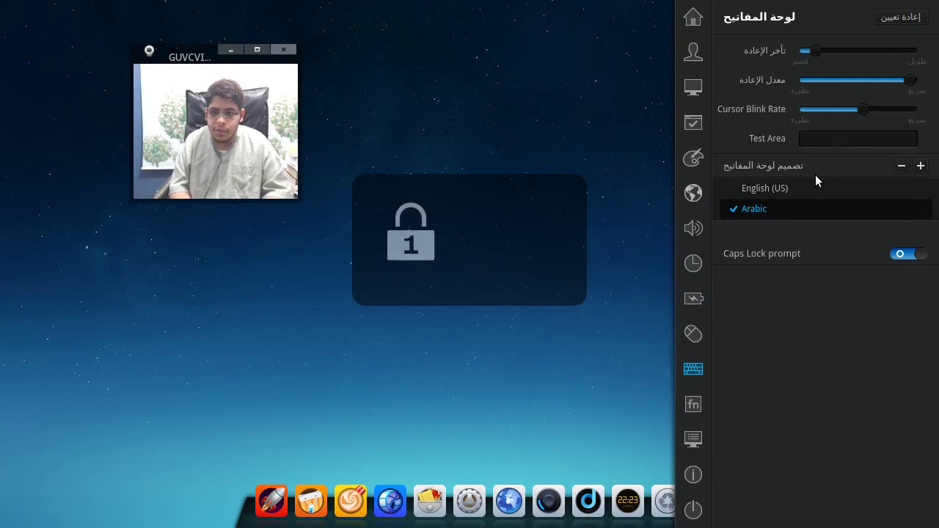
key("super+space")
type("يب")
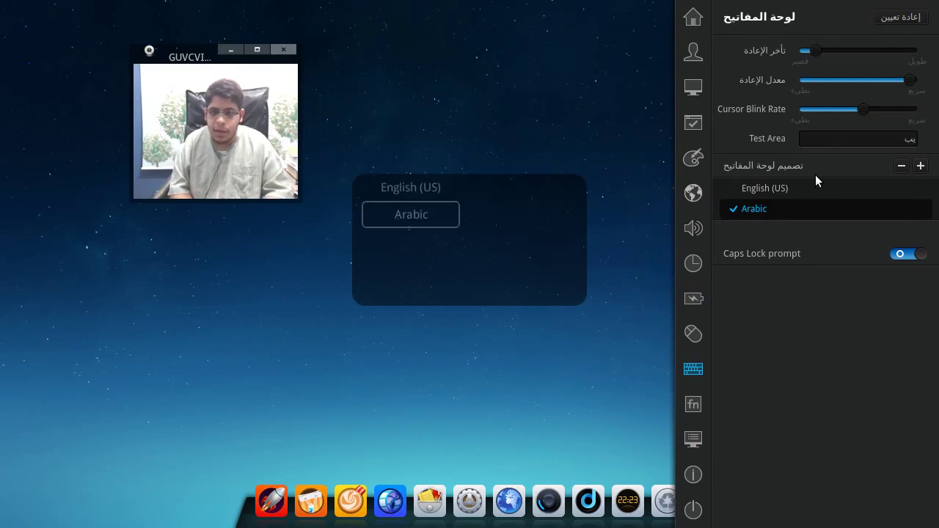
key("super+space")
type("شيسيسي")
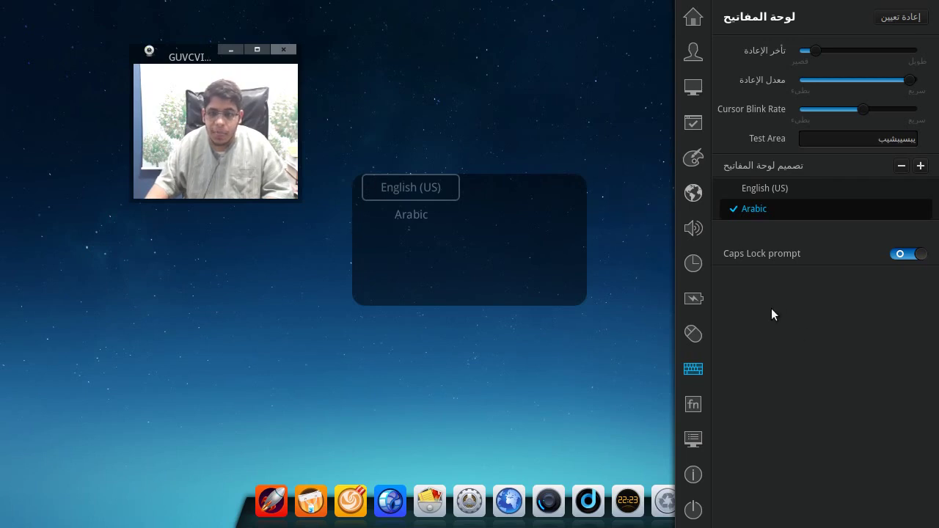
Examine the system, workspace and window shortcuts in the keyboard shortcut settings
left_click(684, 411)
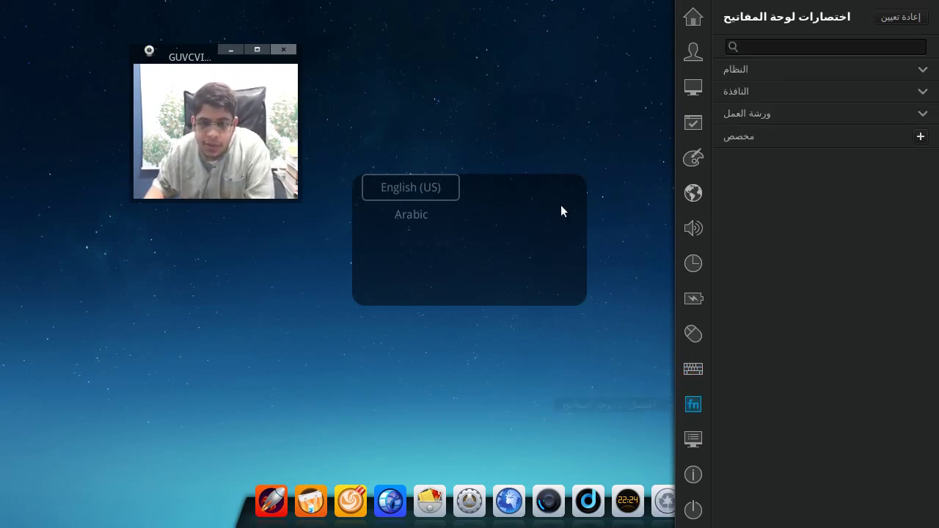
left_click(369, 220)
left_click(469, 501)
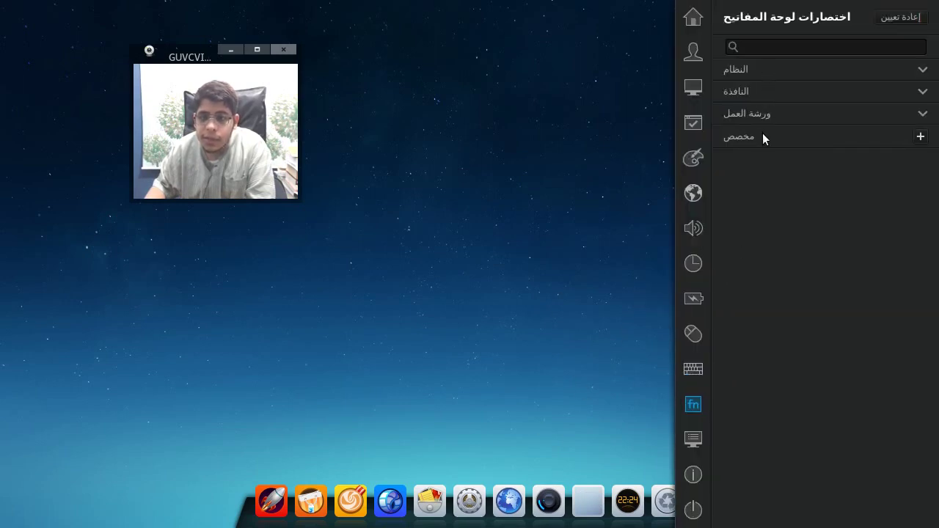
left_click(769, 60)
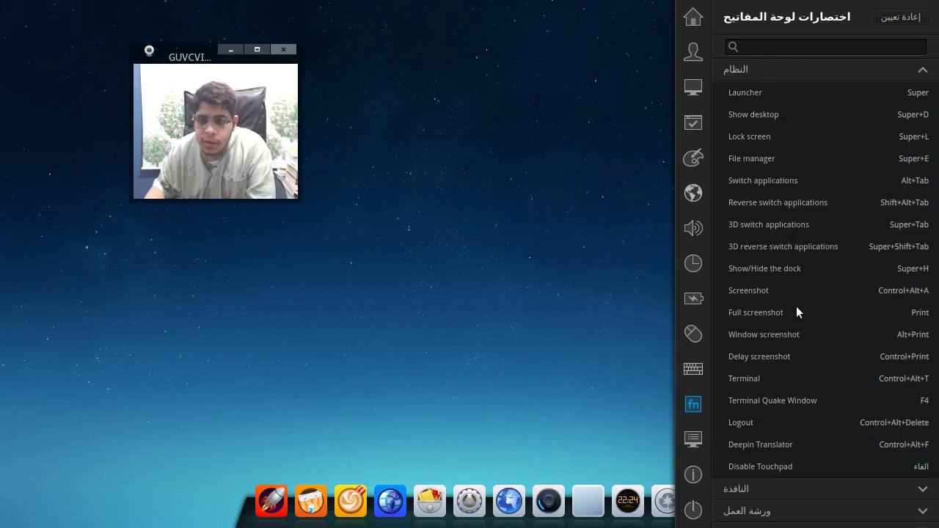
scroll(822, 354, "down", 1)
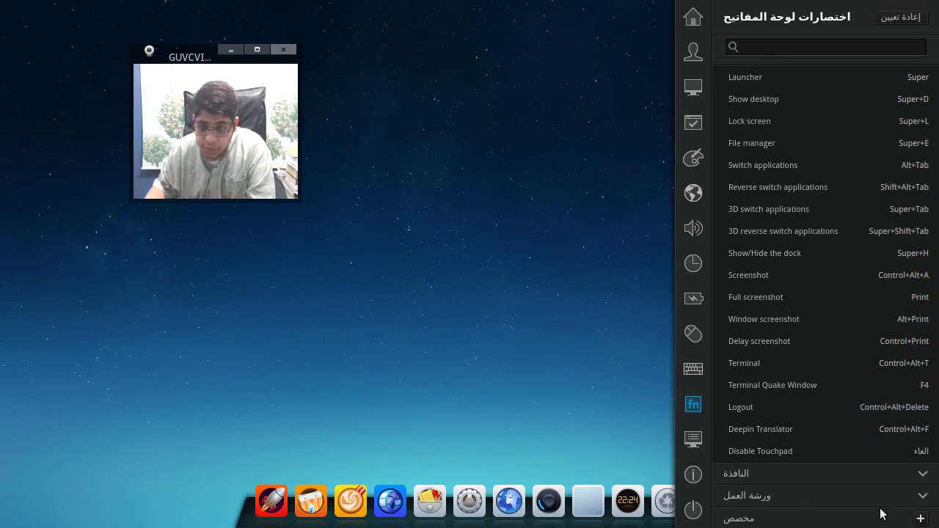
left_click(906, 496)
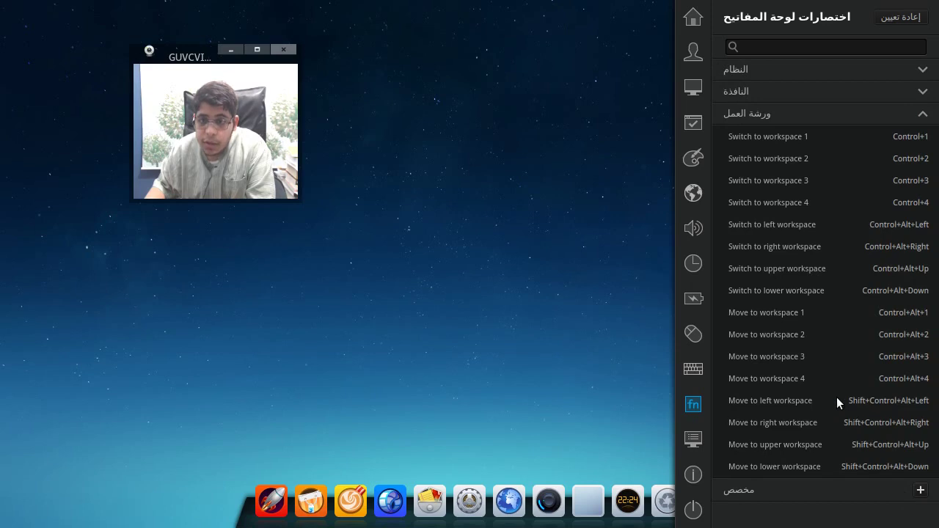
left_click(782, 89)
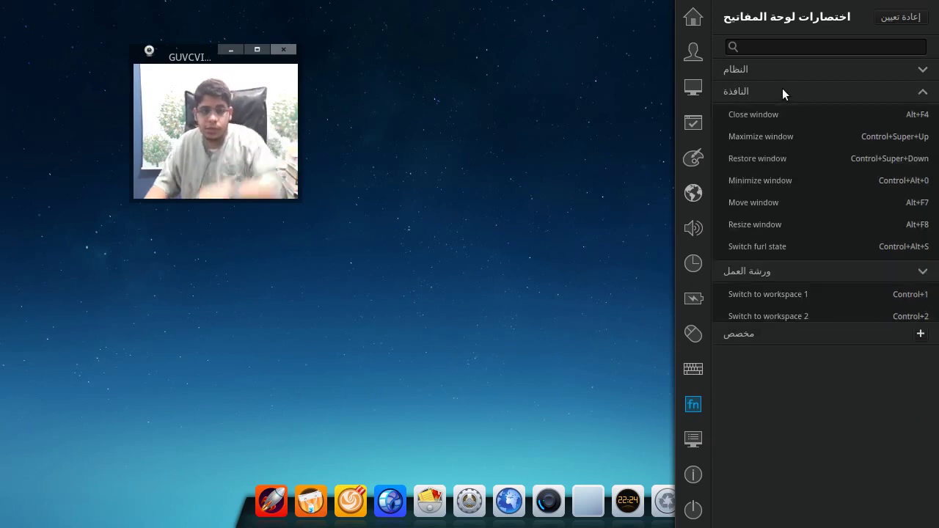
Close the settings and move the webcam window to the upper-right corner of the desktop
left_click(596, 241)
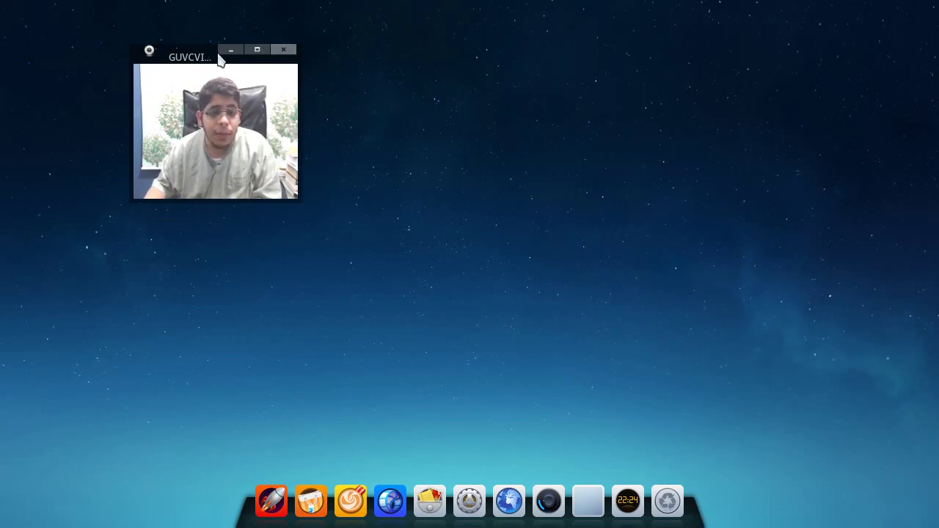
left_click_drag(191, 45, 458, 59)
left_click_drag(180, 76, 867, 4)
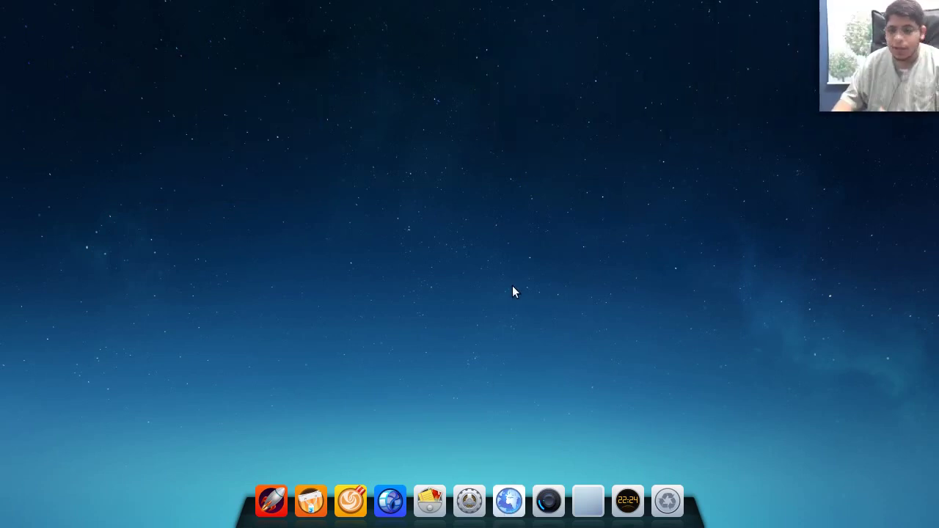
right_click(497, 495)
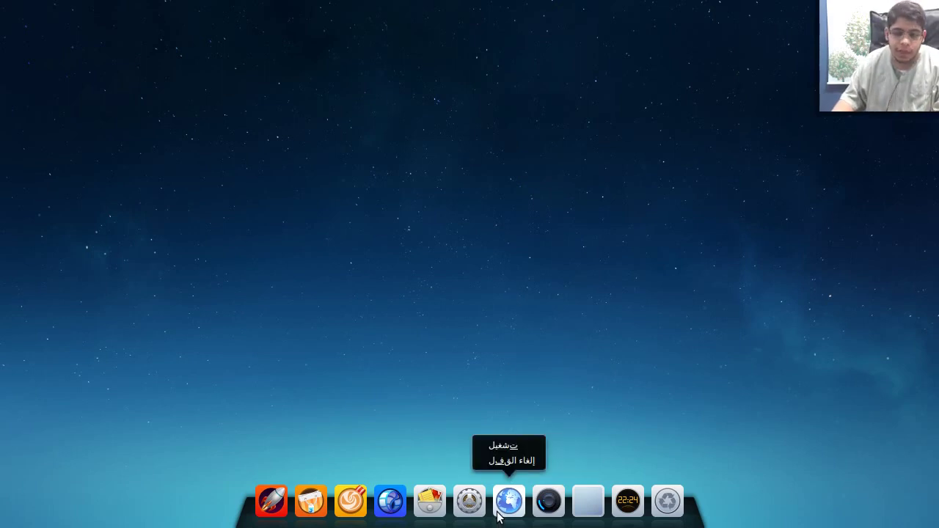
left_click(409, 337)
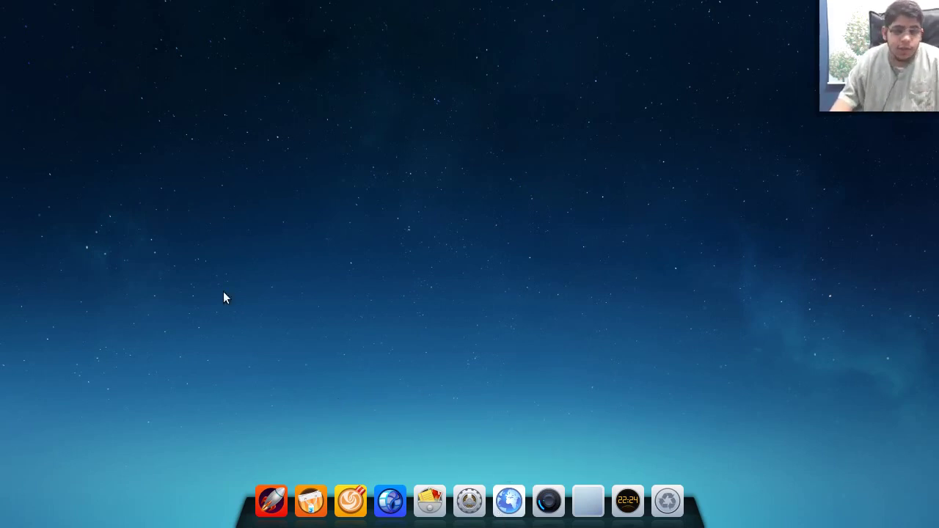
Switch the keyboard layout to English (US), search the launcher for "firefox" and start the Firefox browser
left_click(266, 510)
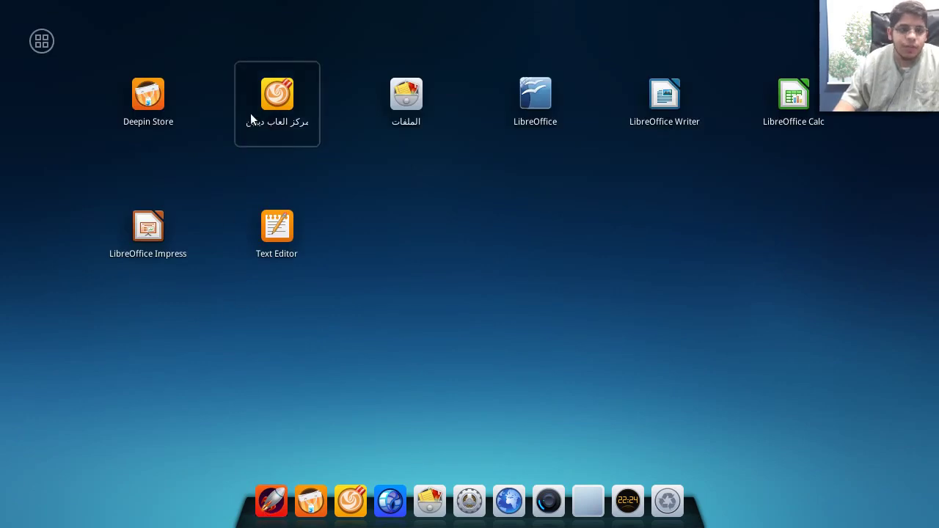
type("ب")
key("BackSpace")
type("جع")
key("BackSpace")
key("BackSpace")
key("super+space")
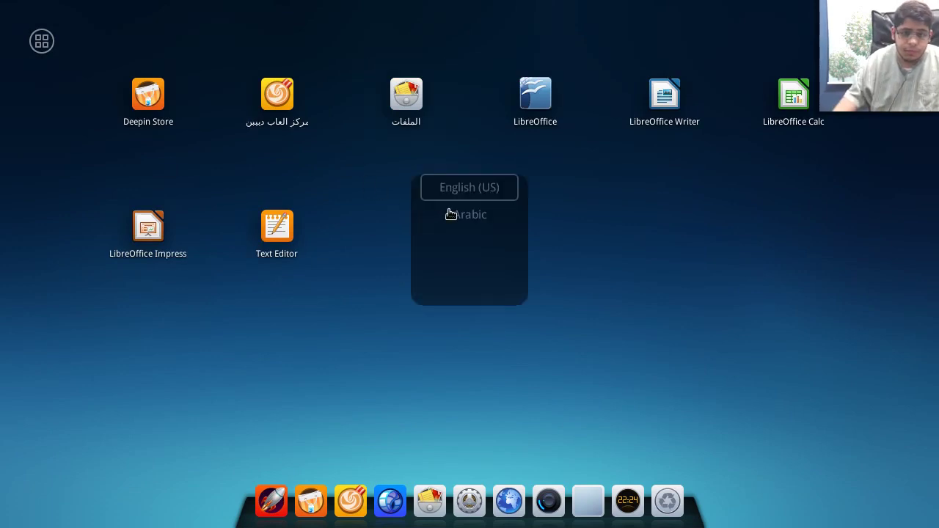
type("firefox")
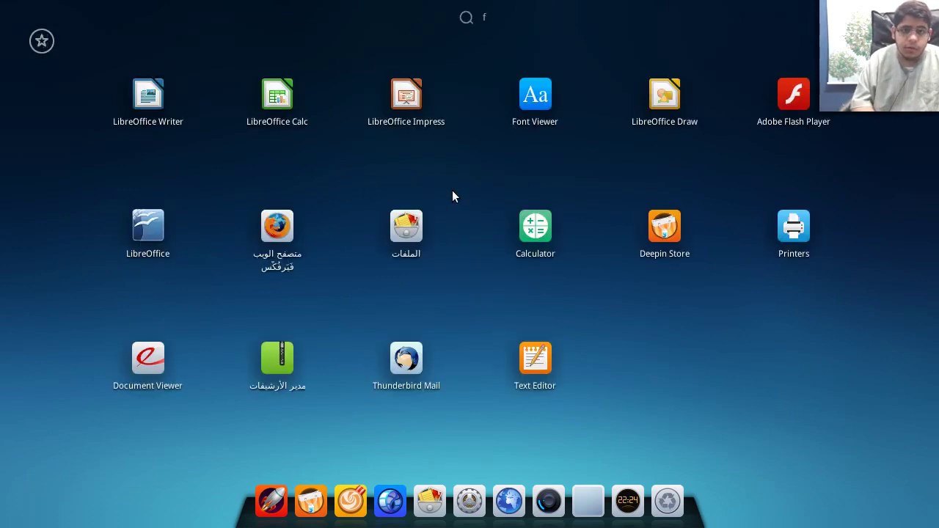
left_click(134, 123)
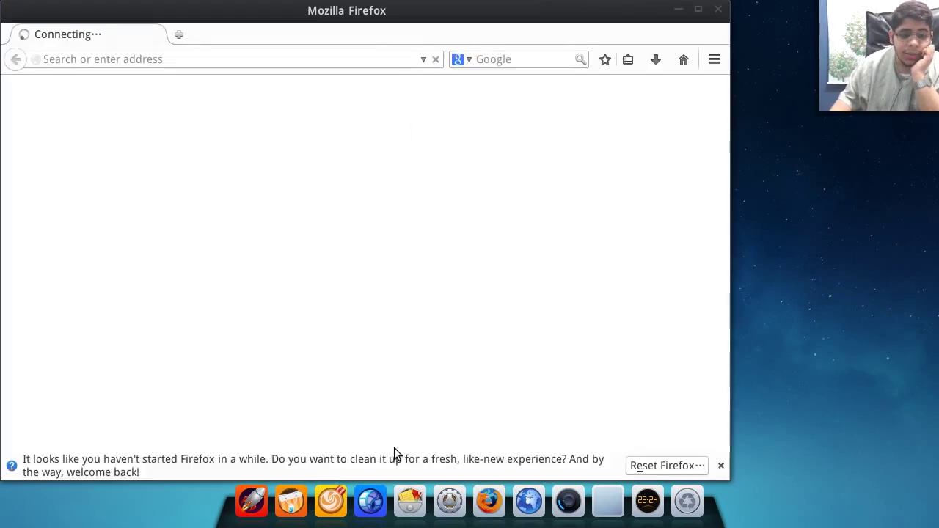
Open Deepin Store, close the Firefox window and search the store for "firefox arabic"
left_click(291, 501)
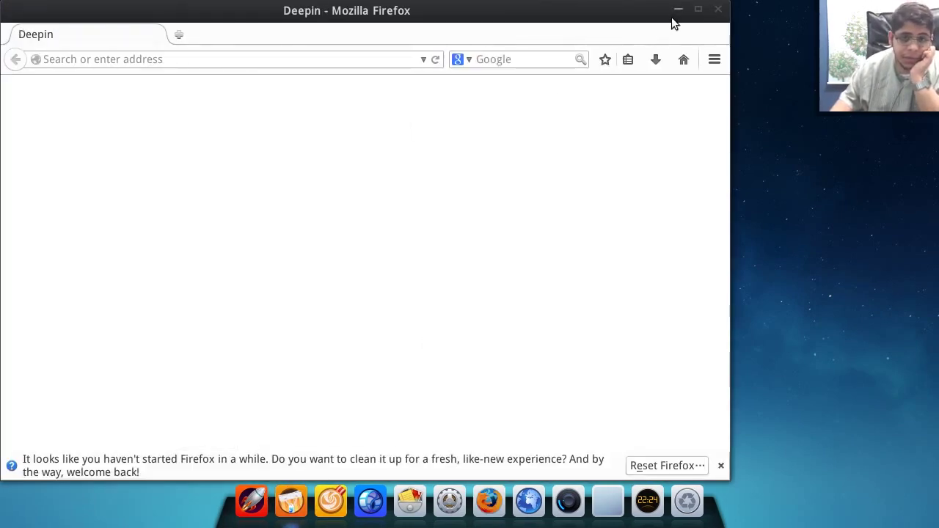
left_click(717, 10)
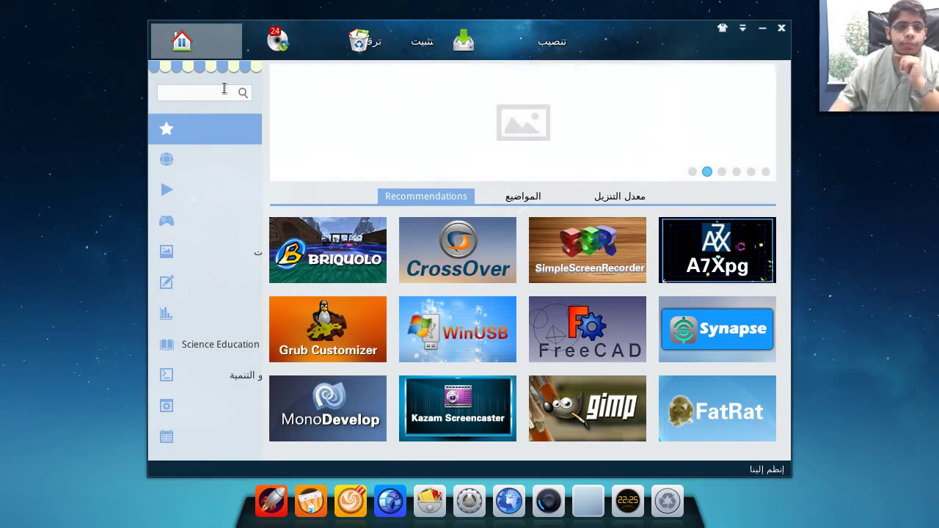
type("firefox arabic")
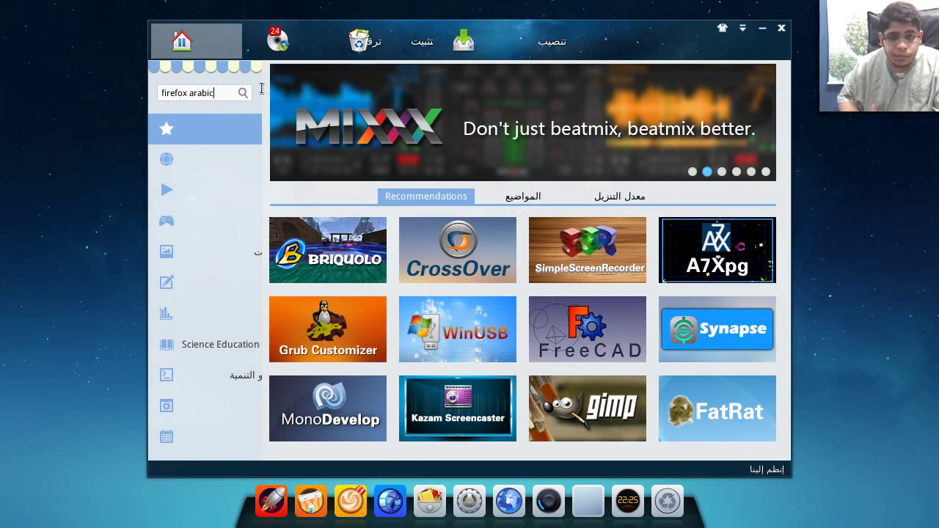
key("Return")
Install the firefox-locale-ar language pack and show its installation progress
scroll(474, 342, "down", 2)
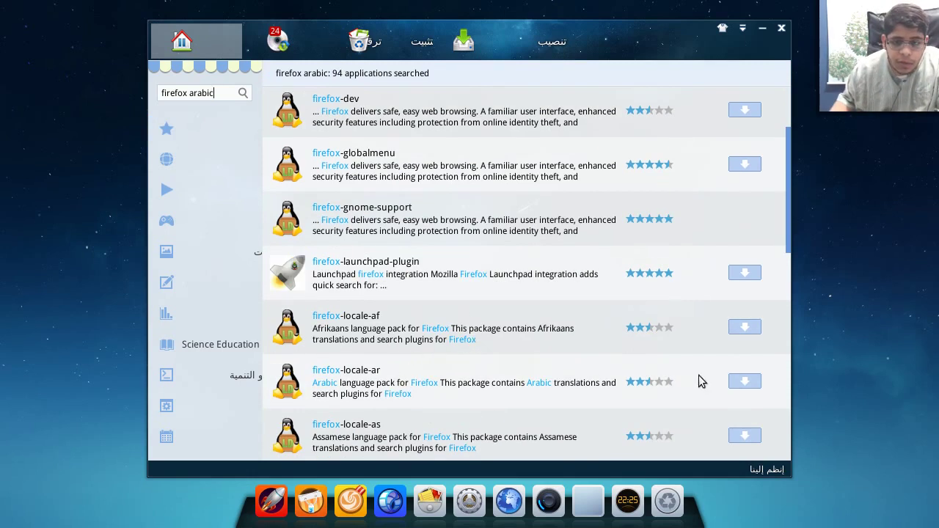
left_click(753, 385)
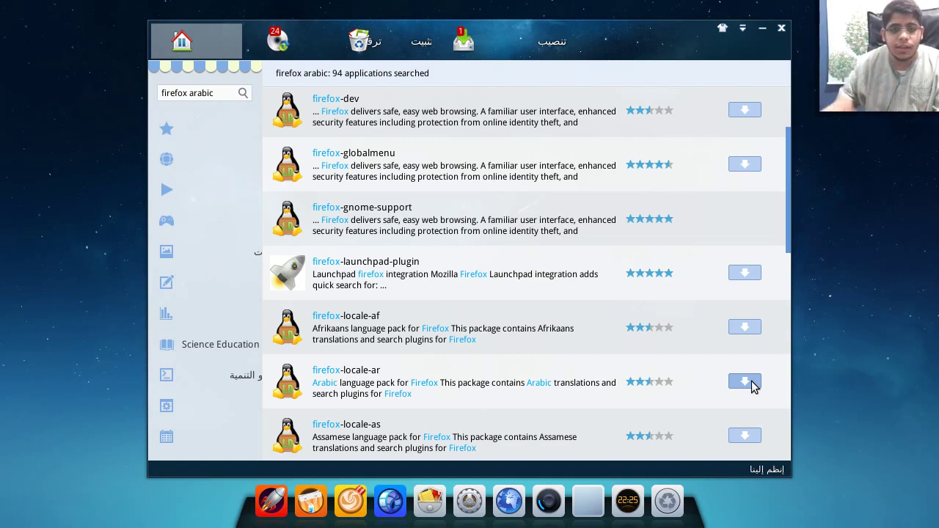
left_click(453, 48)
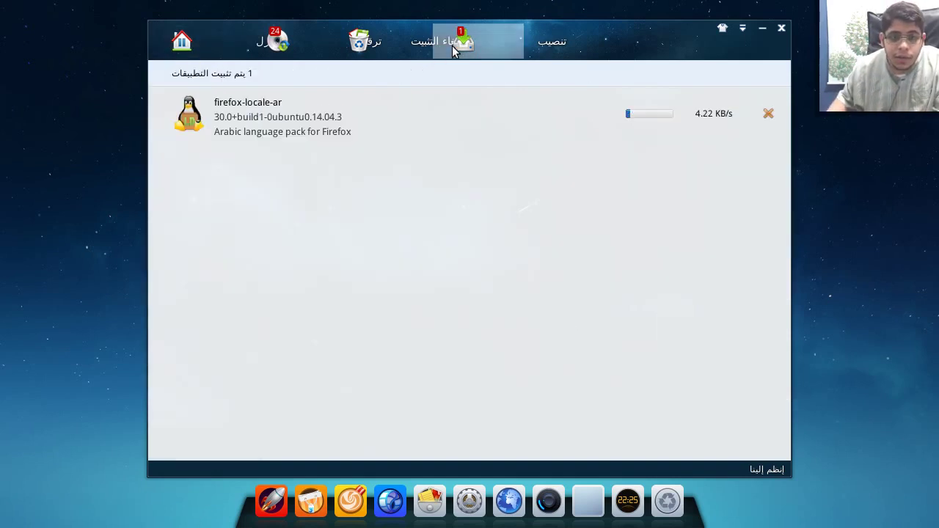
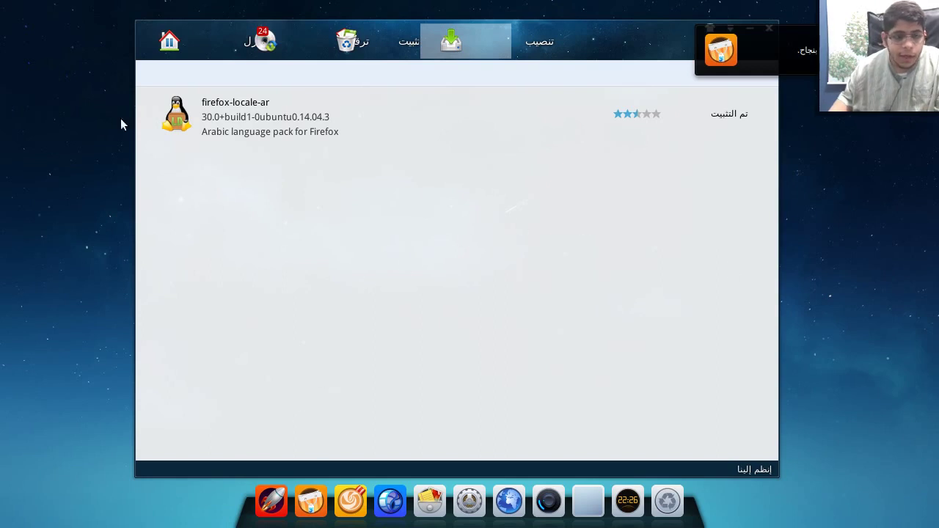
Search the launcher for "firefox" and pin Firefox to the dock between the file manager and the system settings
left_click(273, 487)
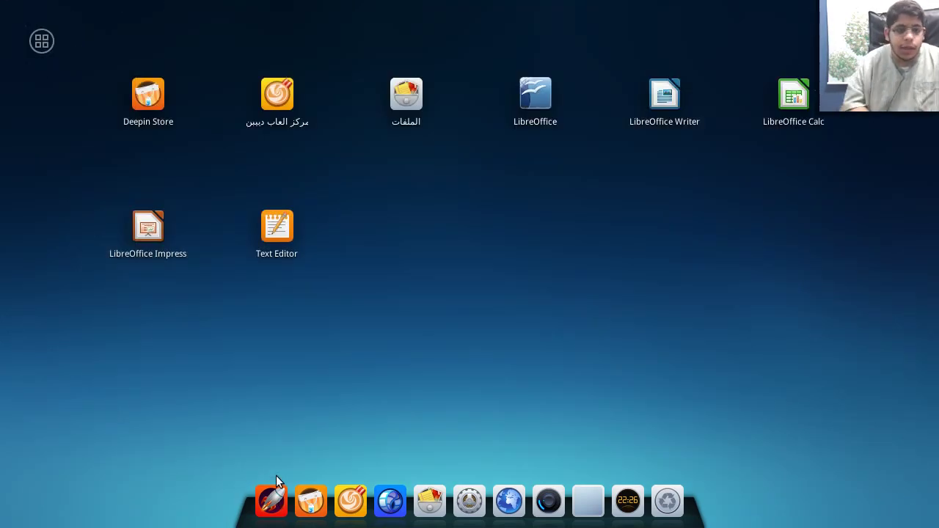
type("firefox")
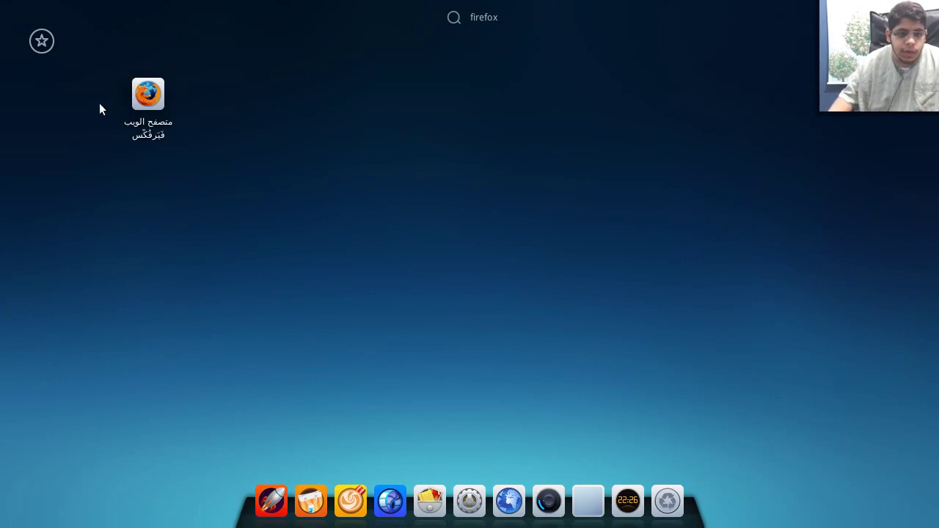
left_click_drag(133, 105, 456, 501)
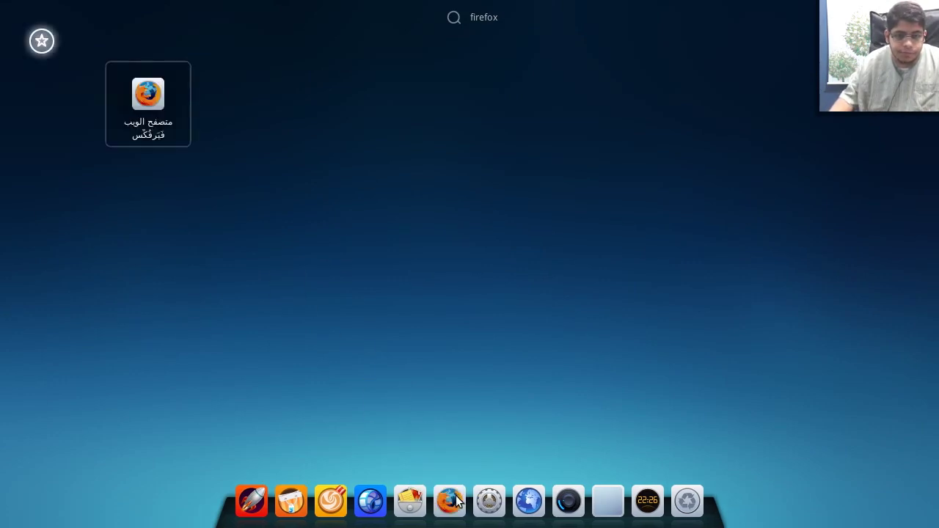
Start Firefox from the dock to check its Arabic interface, and close the browser
left_click(451, 502)
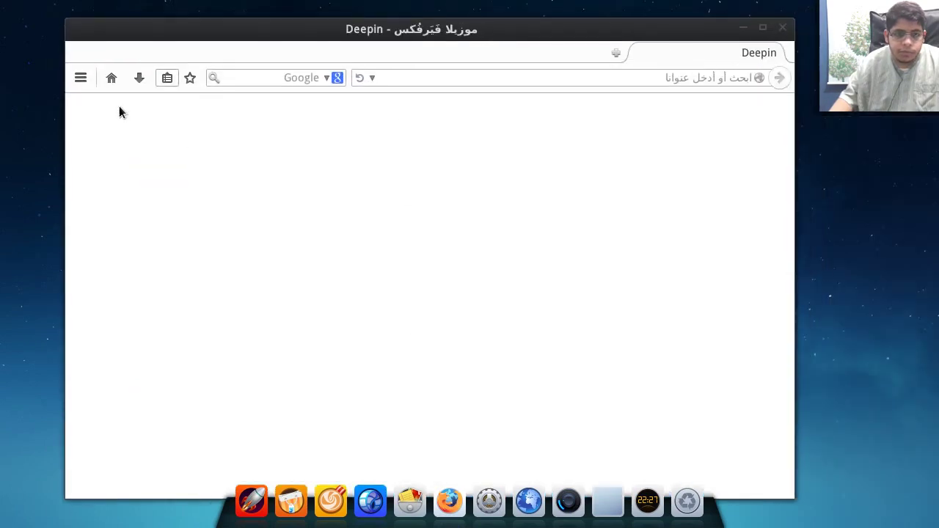
left_click(82, 79)
left_click(782, 29)
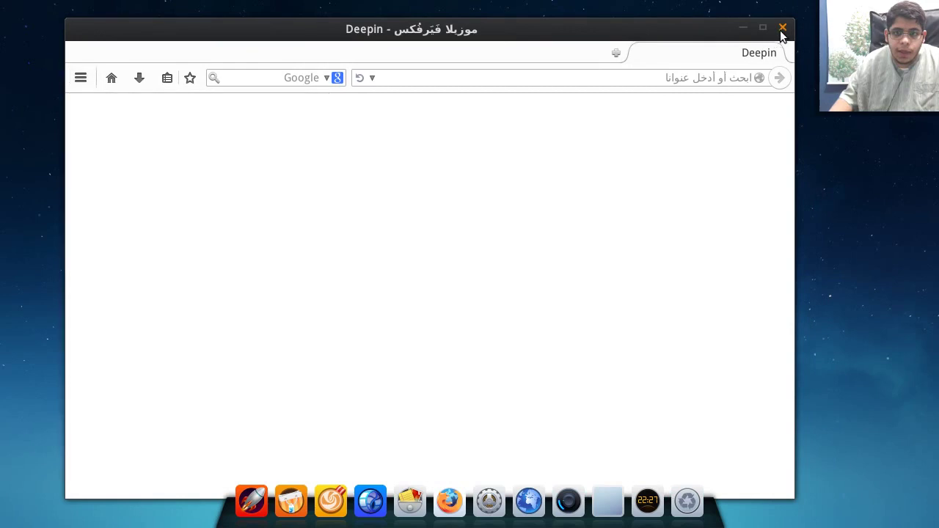
left_click(782, 28)
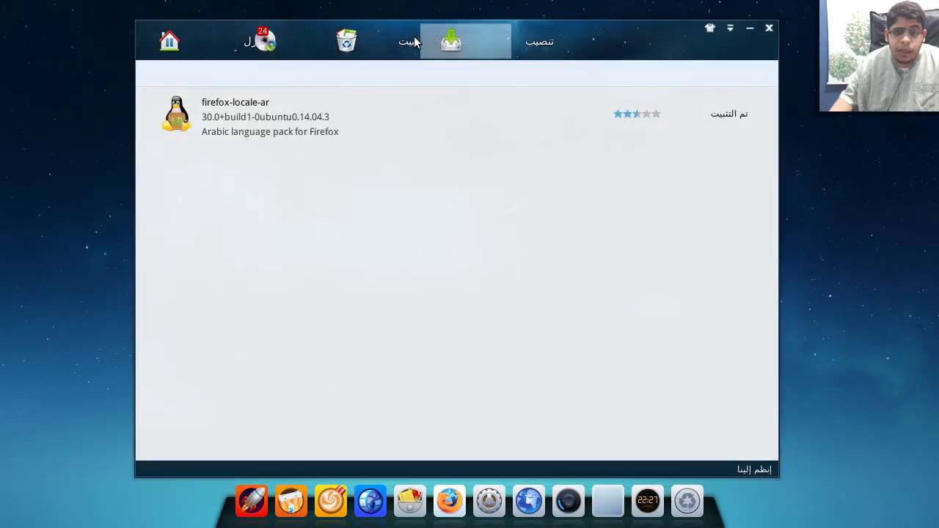
Search the store for "thunderbird arabic" and look through the results for the Thunderbird Arabic language pack
left_click(169, 41)
left_click(160, 93)
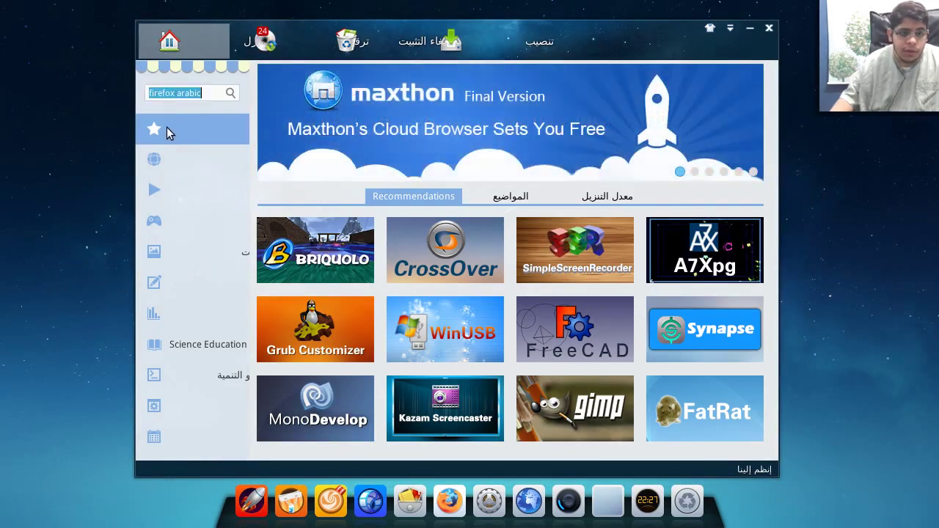
key("BackSpace")
type("thunderbird arabic")
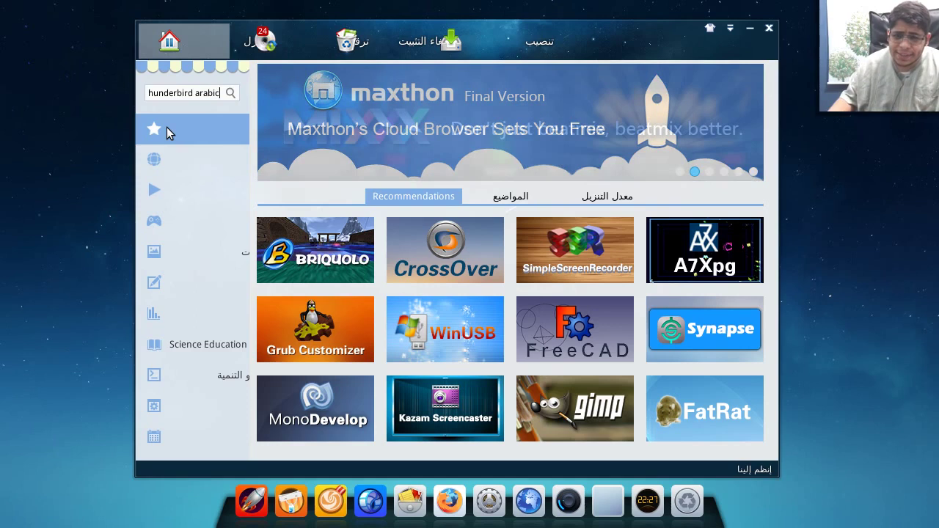
key("Return")
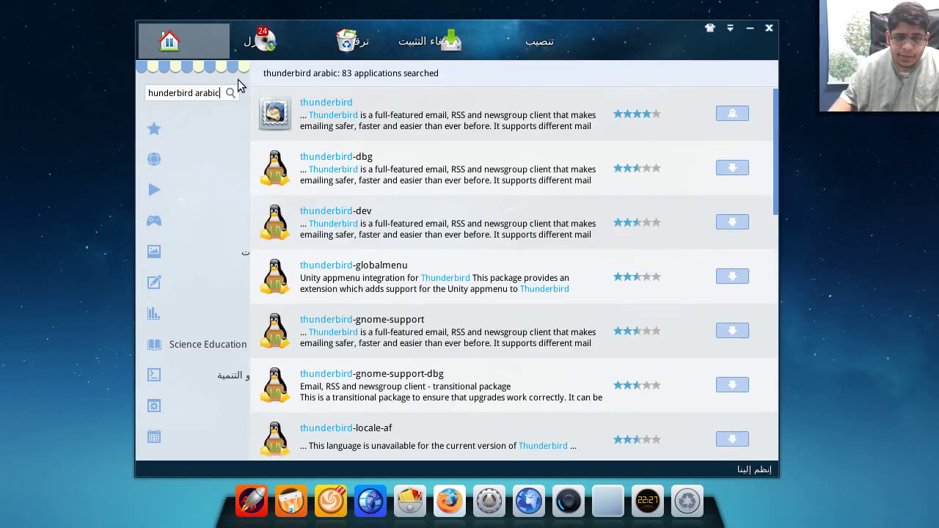
scroll(423, 367, "down", 4)
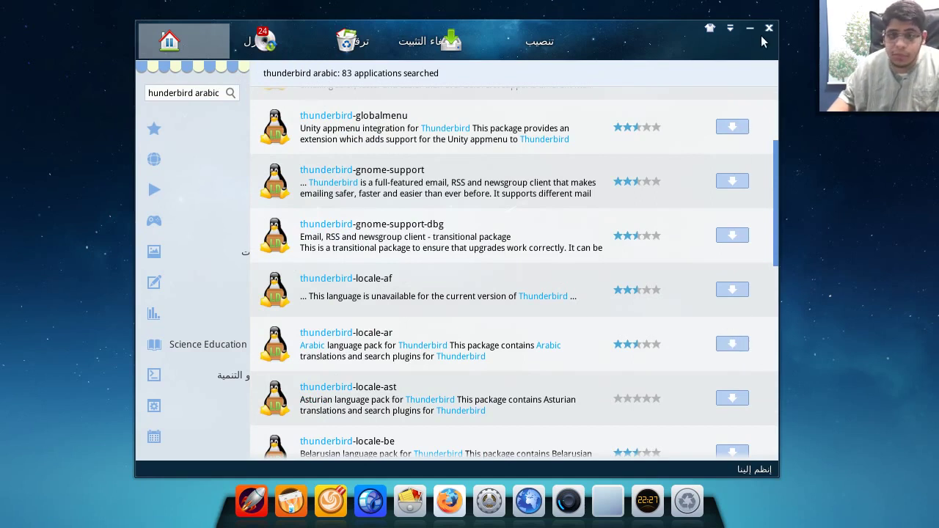
scroll(583, 190, "up", 4)
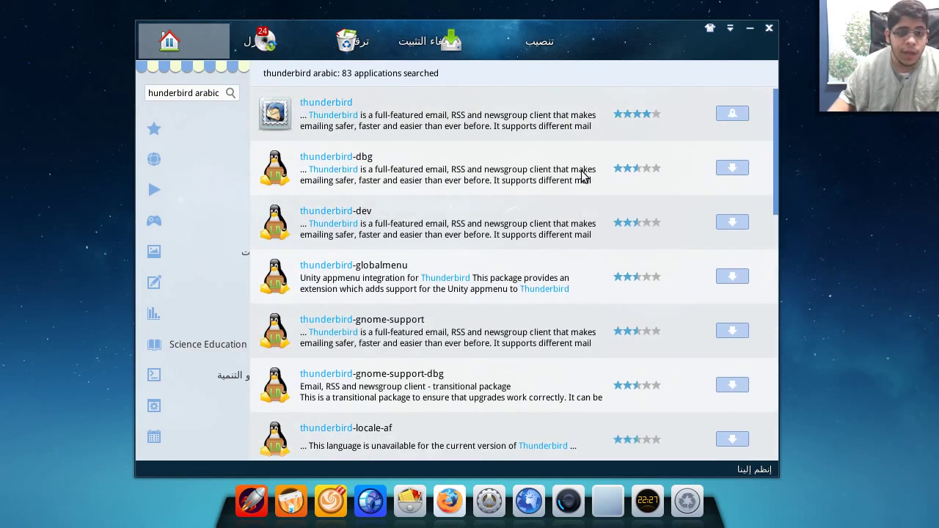
scroll(583, 220, "down", 5)
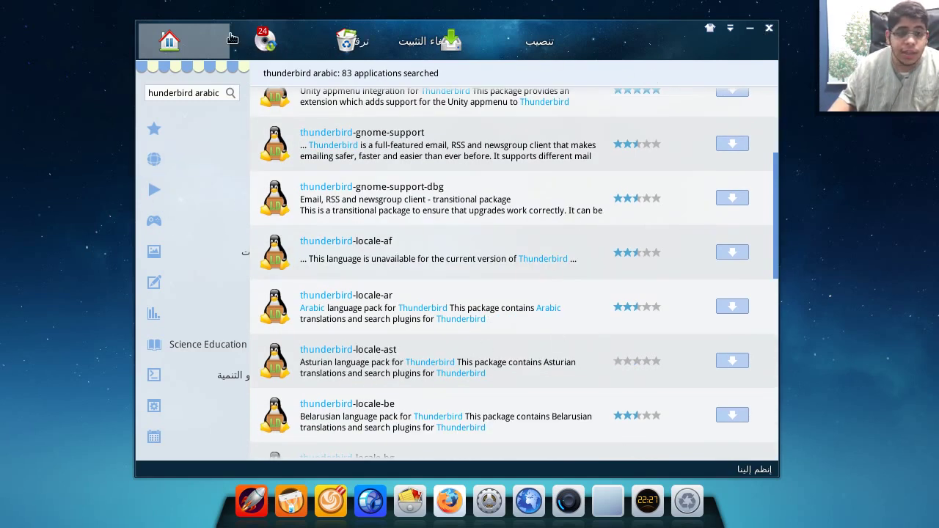
Upgrade all packages with available updates and return to the store's home page
left_click(268, 44)
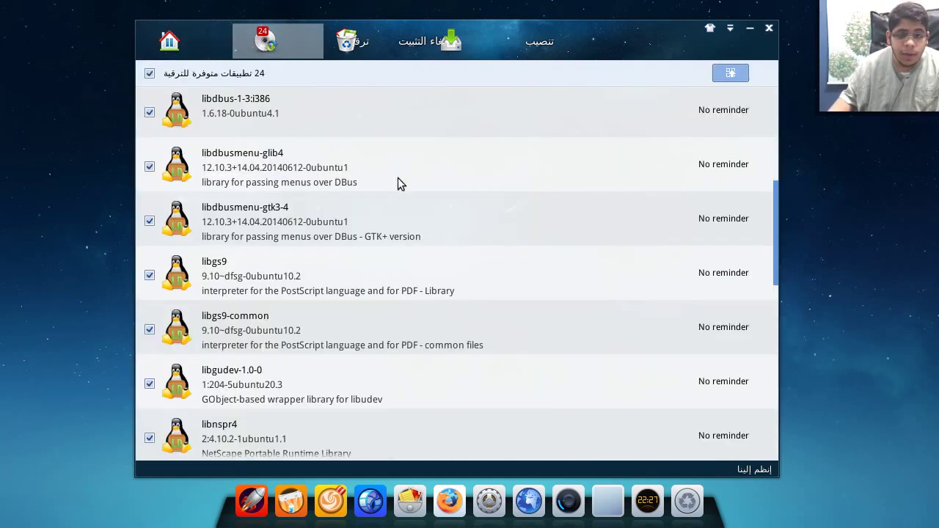
left_click(731, 74)
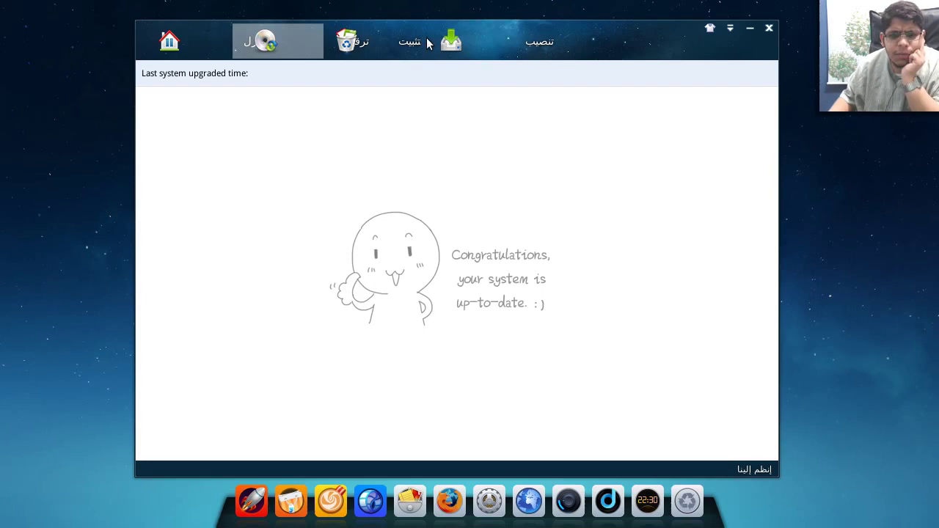
left_click(160, 42)
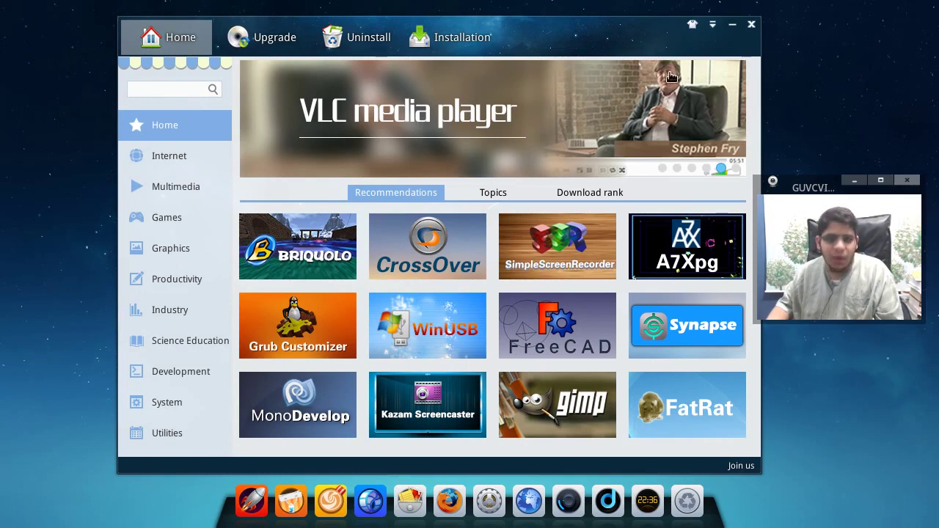
Move the store window away from the webcam window, try the purple skin and apply the black-and-green skin
left_click_drag(633, 36, 535, 36)
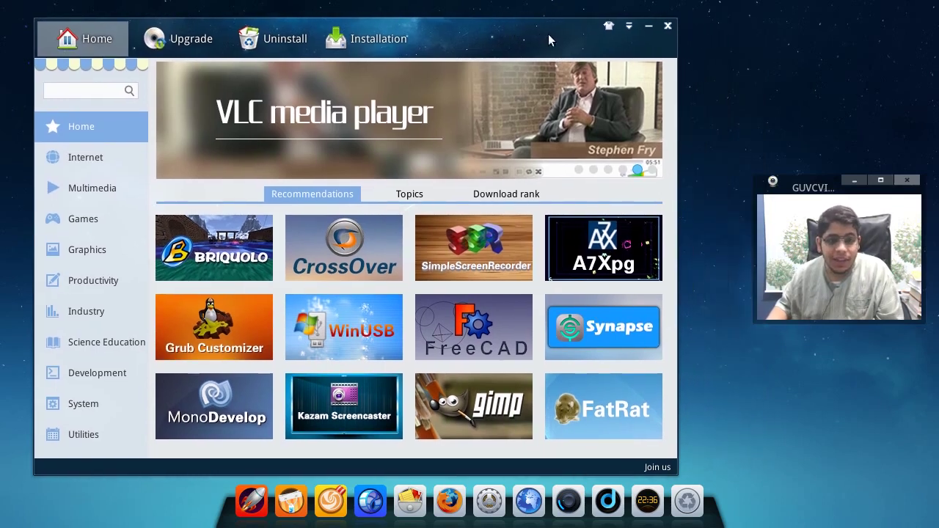
left_click(609, 25)
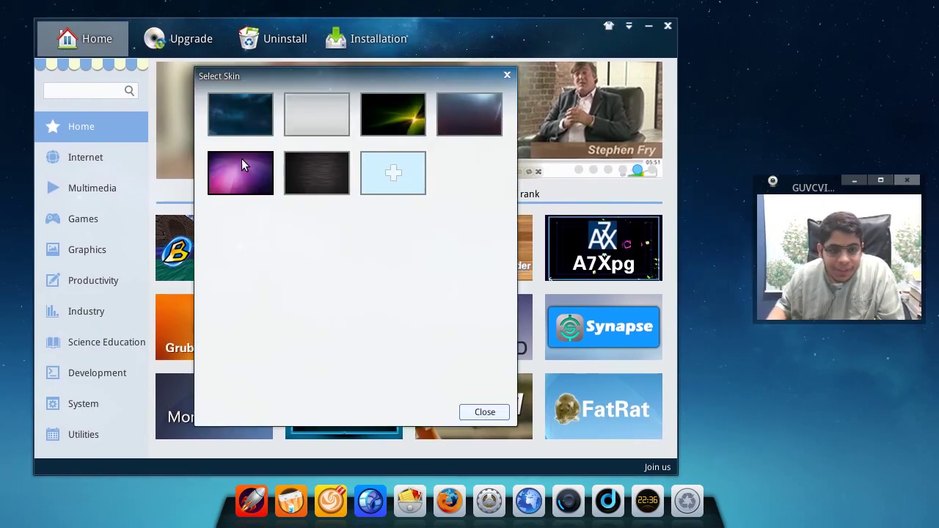
left_click(242, 159)
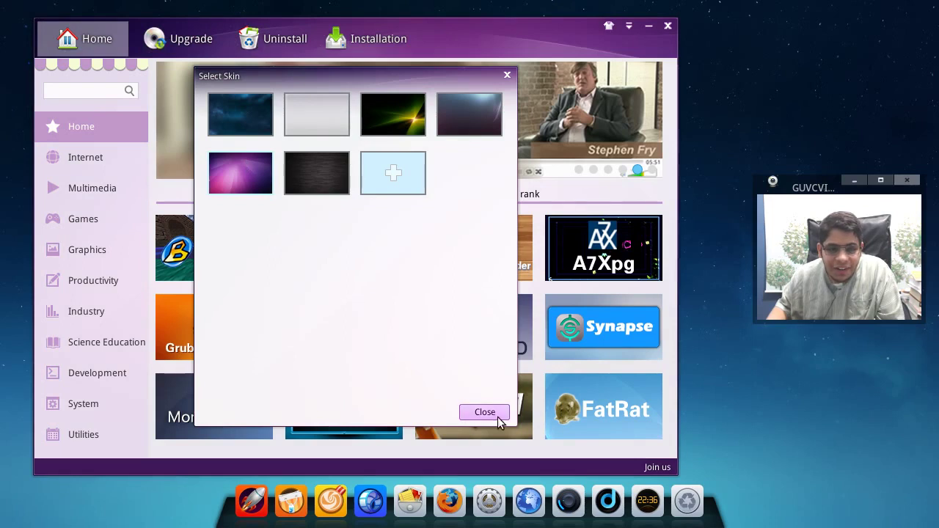
left_click(245, 104)
left_click(419, 129)
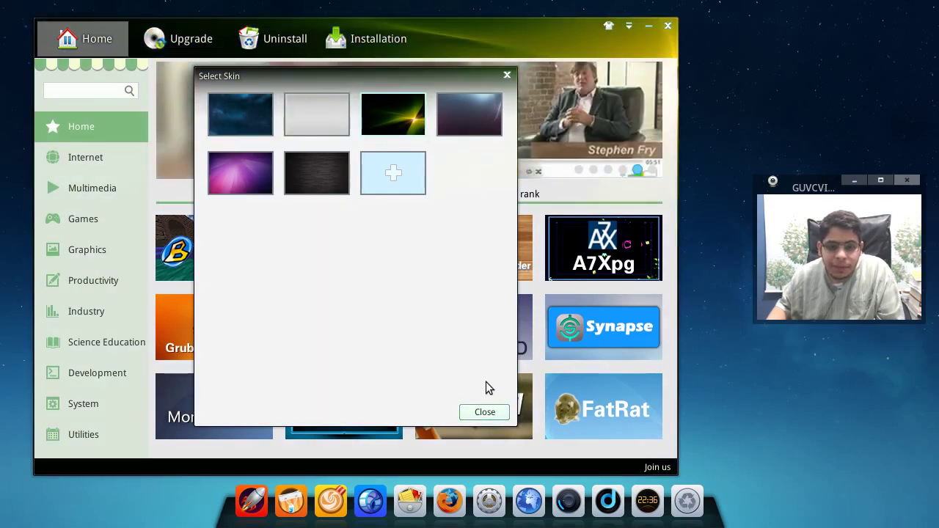
left_click(485, 413)
Open the store's preferences and look through the available package mirrors
left_click(629, 26)
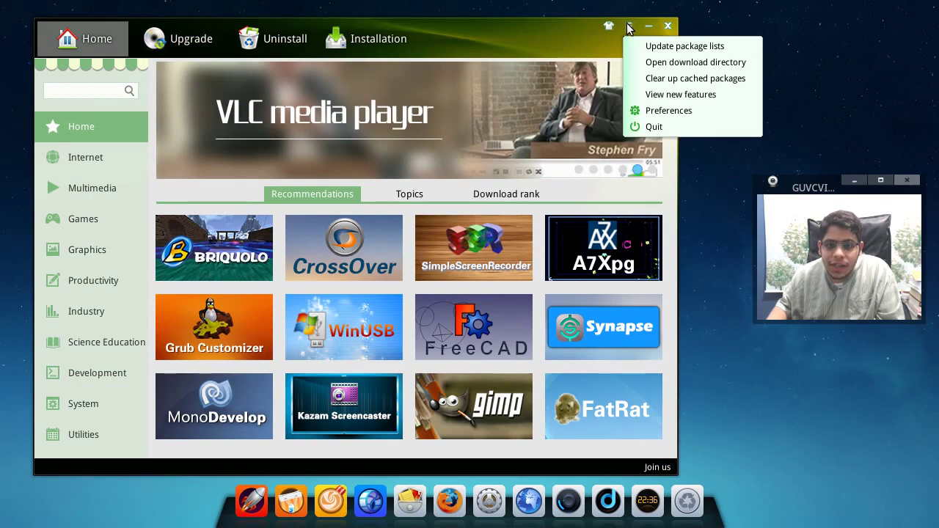
left_click(669, 112)
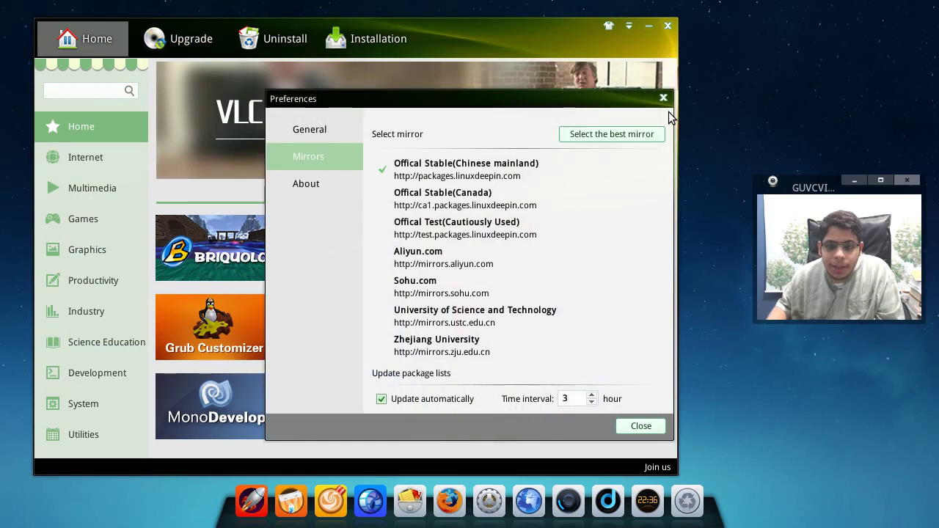
scroll(470, 253, "down", 3)
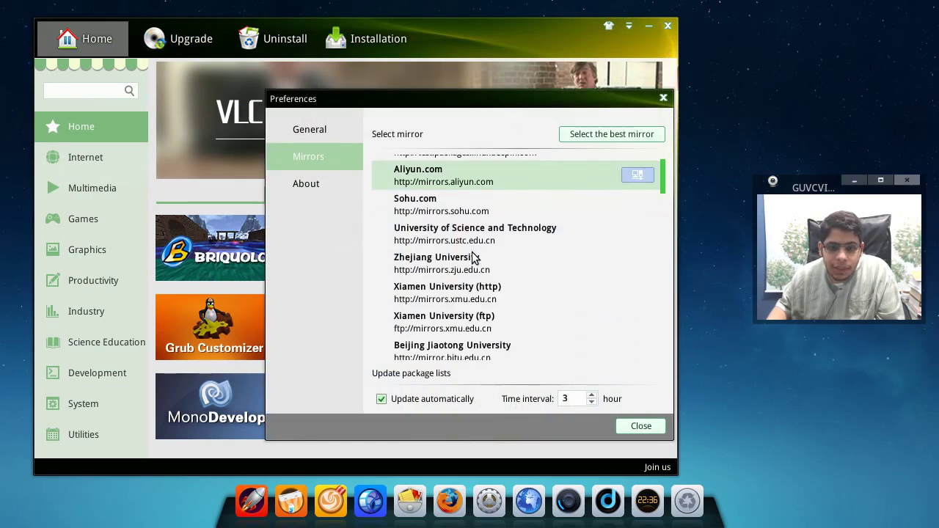
scroll(470, 253, "up", 3)
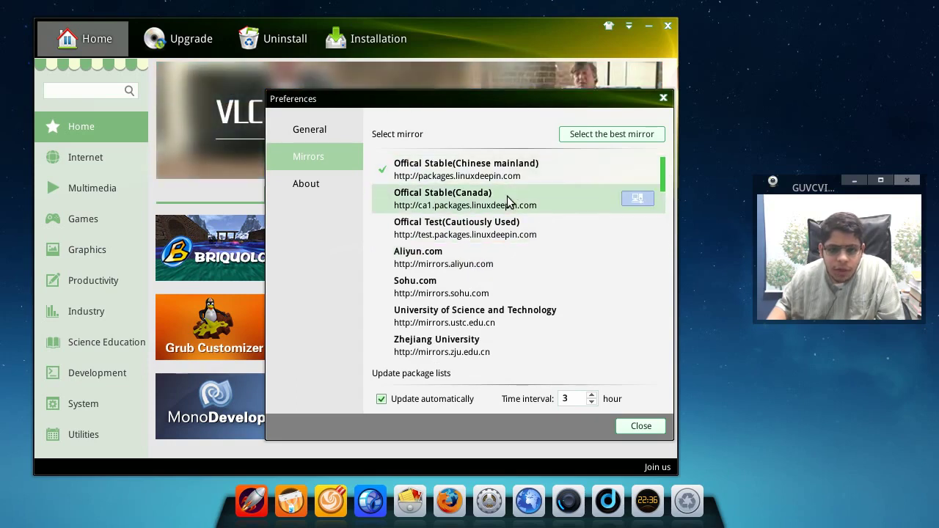
scroll(514, 266, "down", 2)
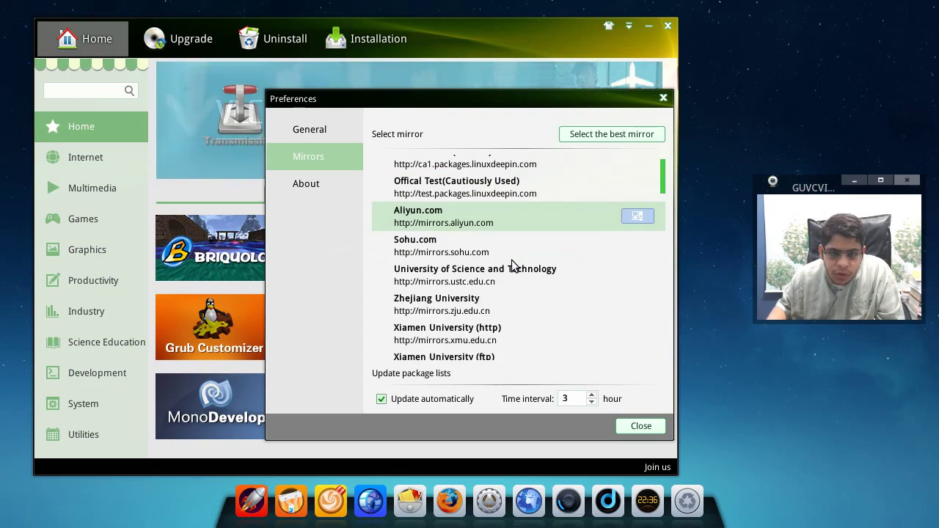
scroll(514, 266, "down", 3)
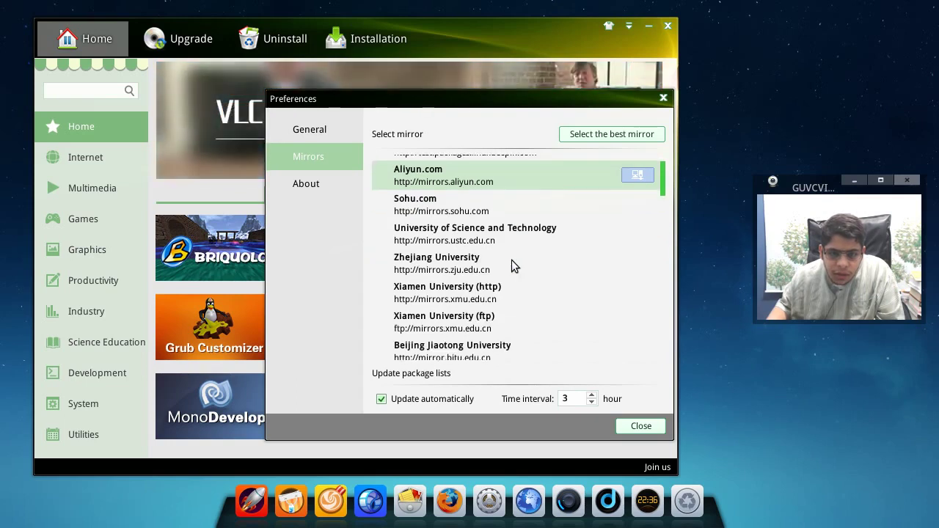
scroll(514, 265, "down", 5)
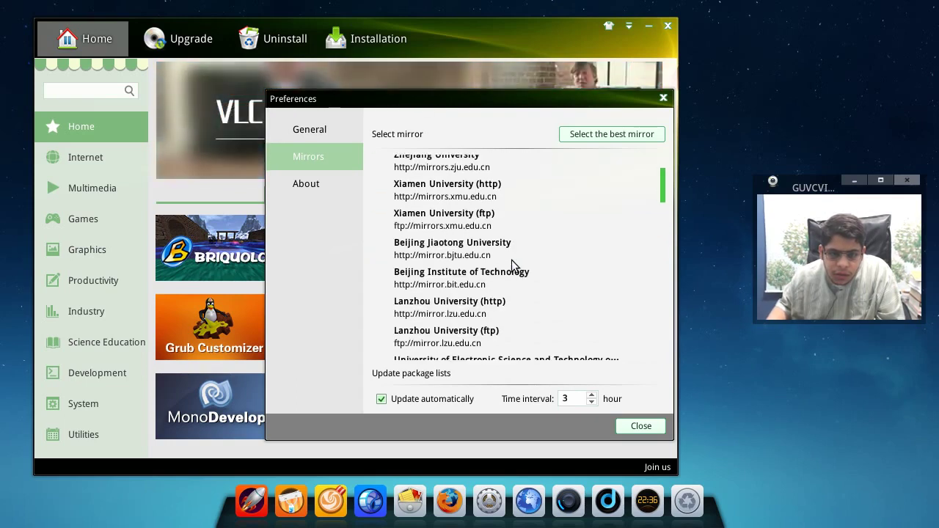
scroll(514, 266, "down", 6)
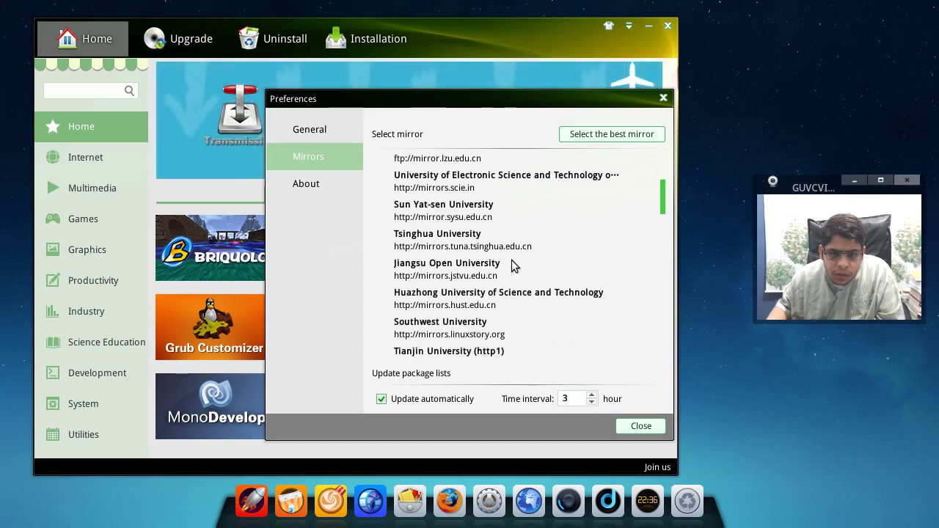
scroll(513, 266, "down", 4)
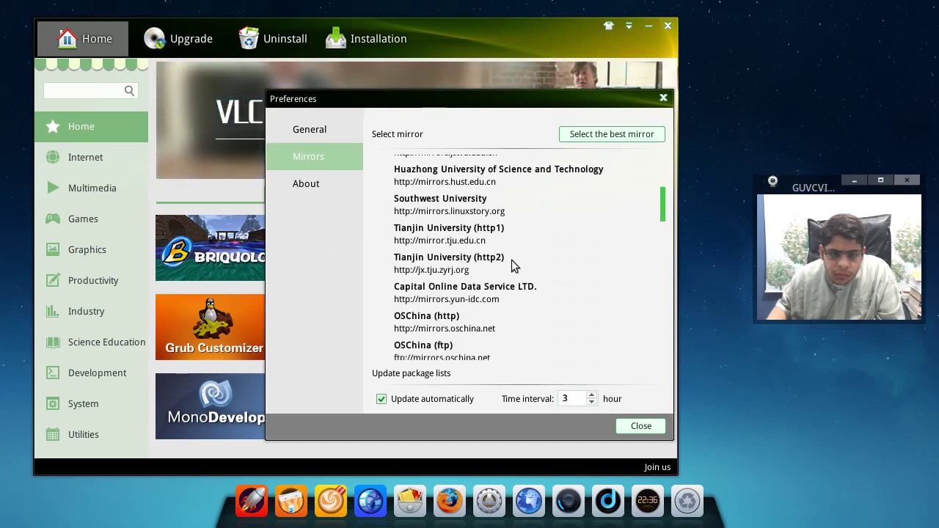
scroll(514, 265, "down", 6)
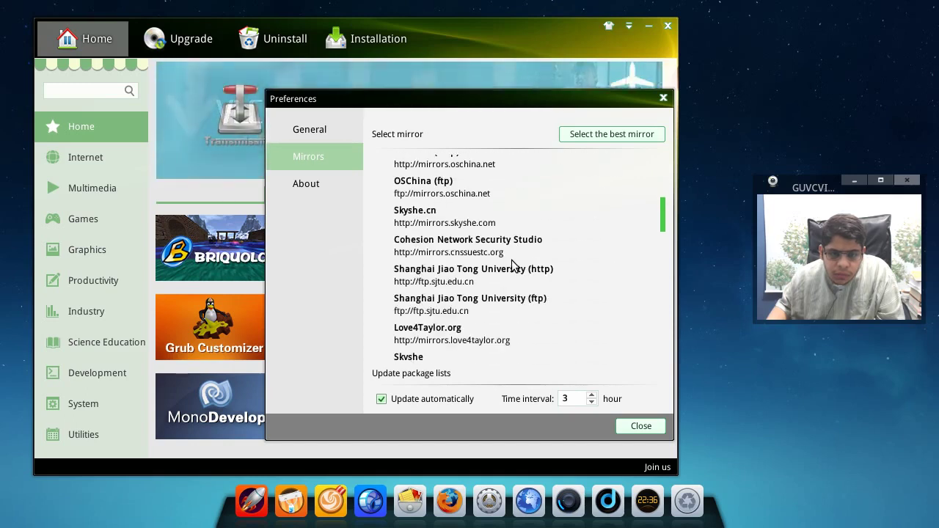
scroll(514, 266, "down", 2)
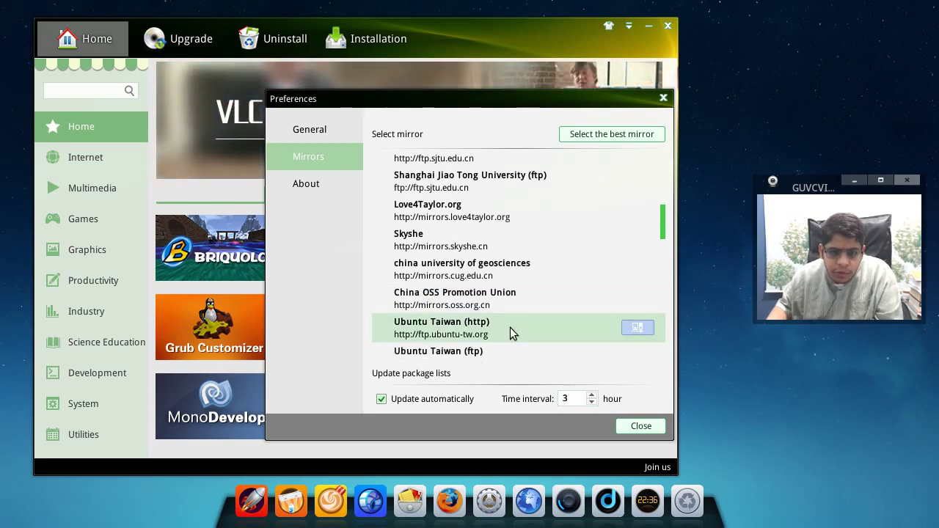
scroll(510, 327, "down", 1)
scroll(510, 327, "down", 1)
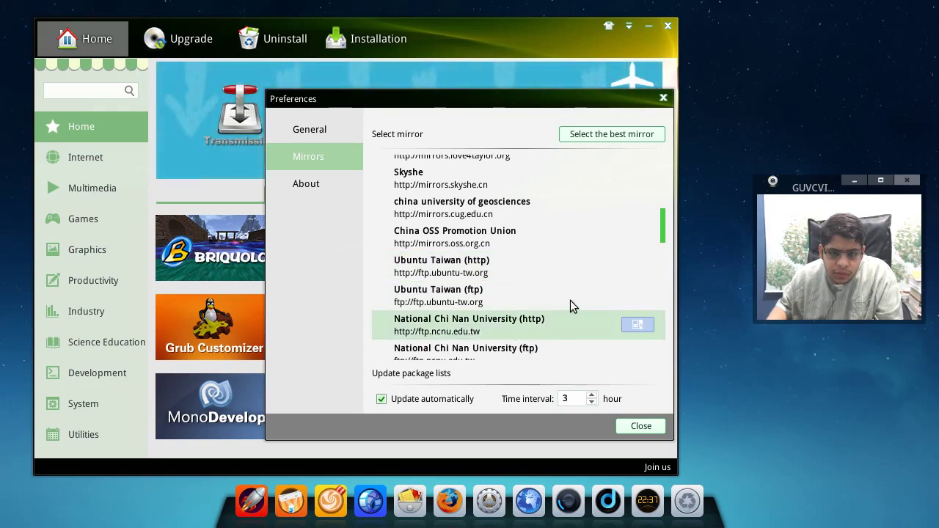
scroll(574, 288, "down", 3)
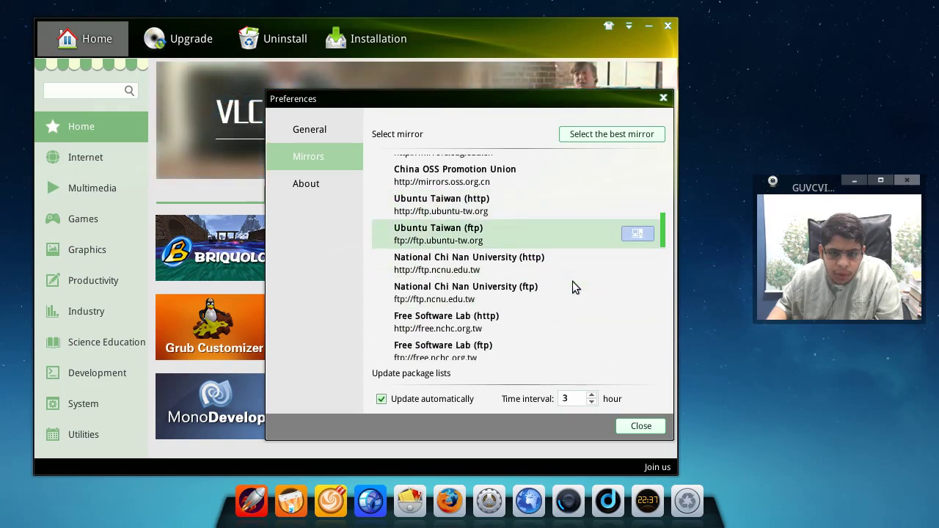
scroll(573, 282, "down", 2)
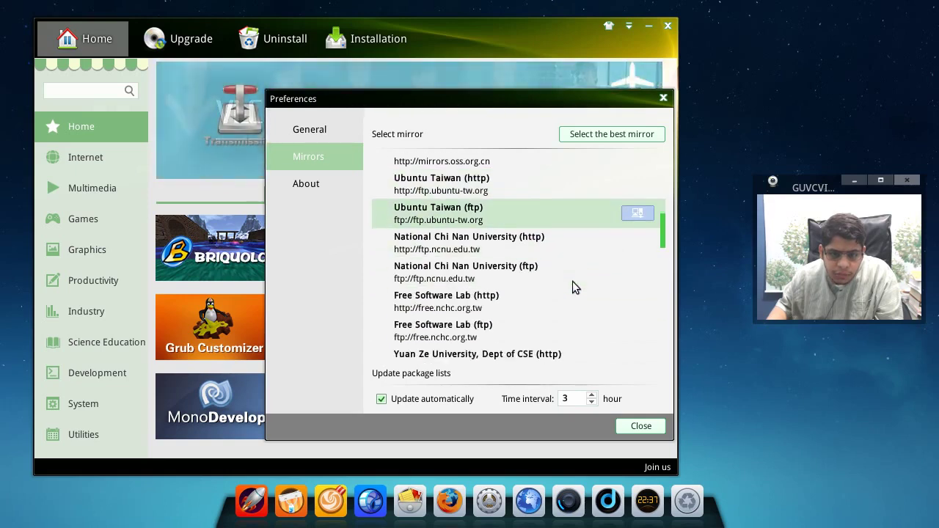
scroll(573, 287, "down", 5)
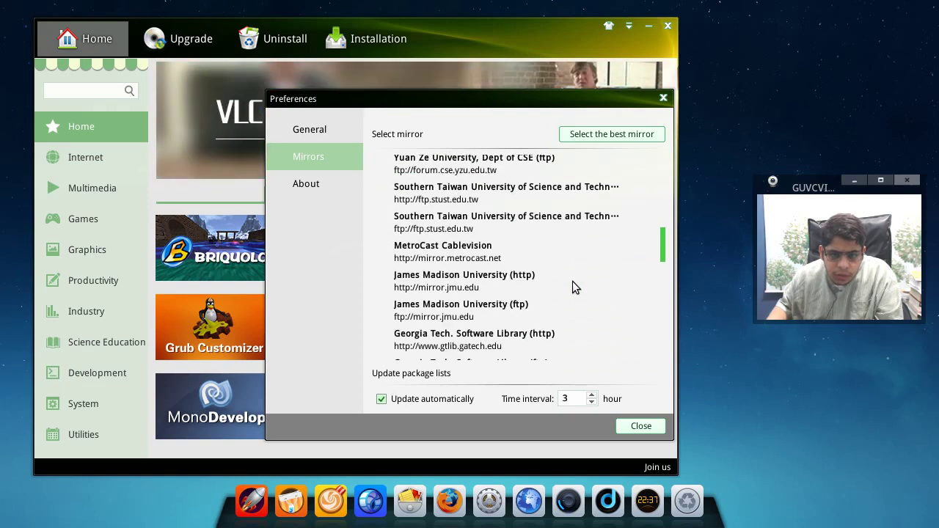
scroll(573, 282, "down", 5)
scroll(573, 281, "down", 7)
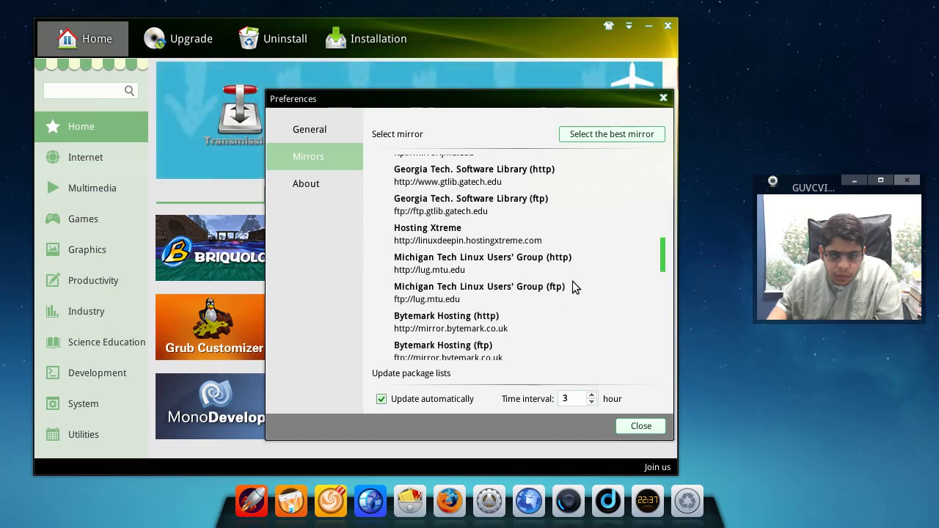
Switch the store's package mirror to Ubuntu Taiwan (http)
scroll(573, 281, "up", 10)
scroll(573, 281, "up", 6)
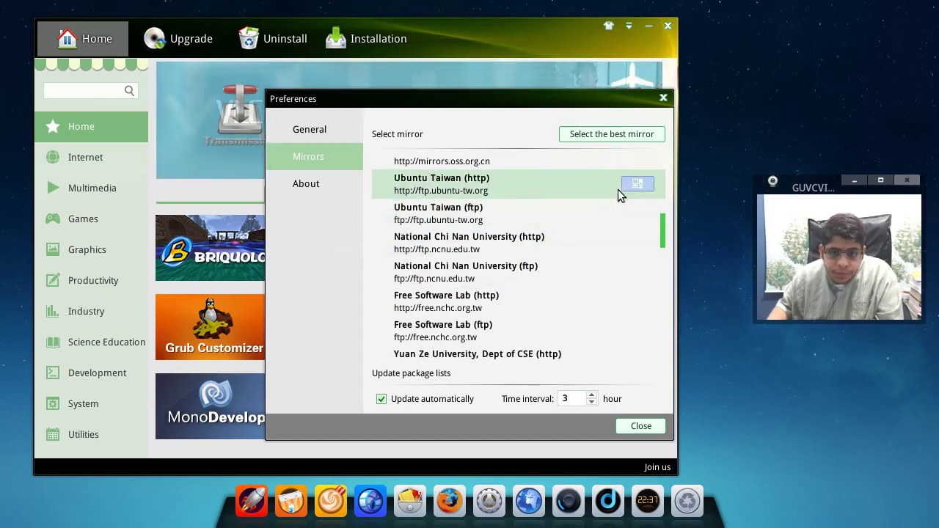
left_click(640, 184)
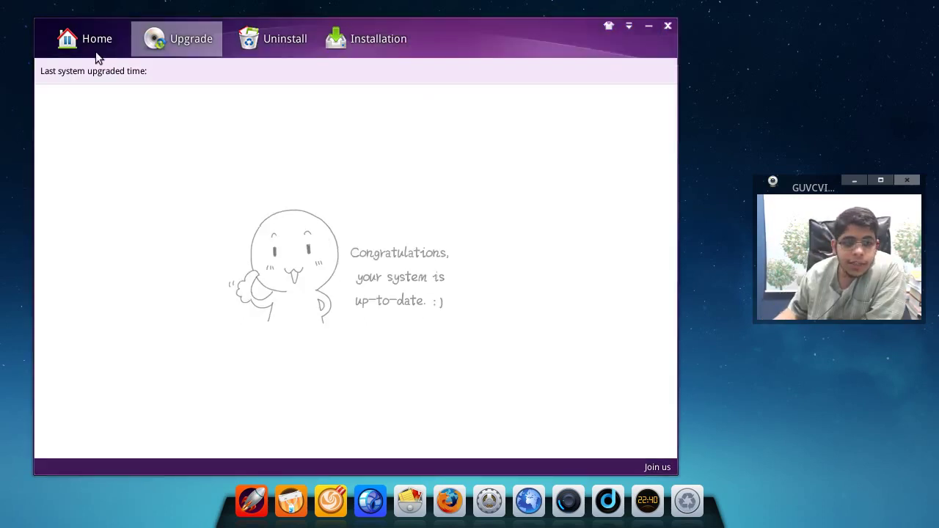
Search the store for "synaptic", install the synaptic package and check its installation
left_click(95, 52)
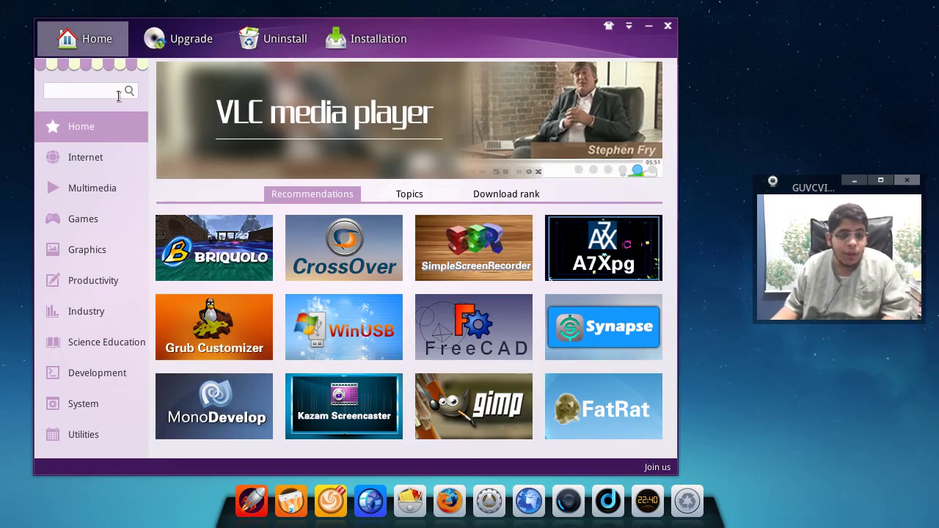
type("synaptic")
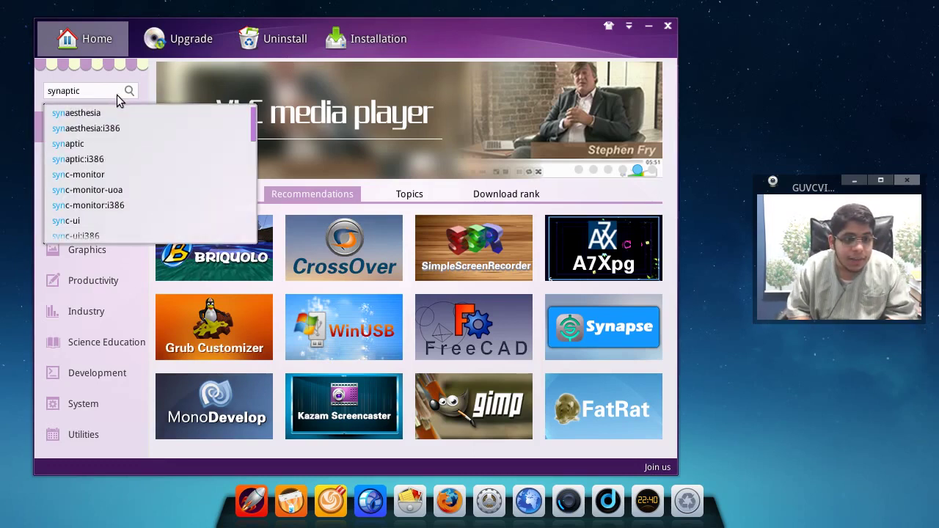
key("Return")
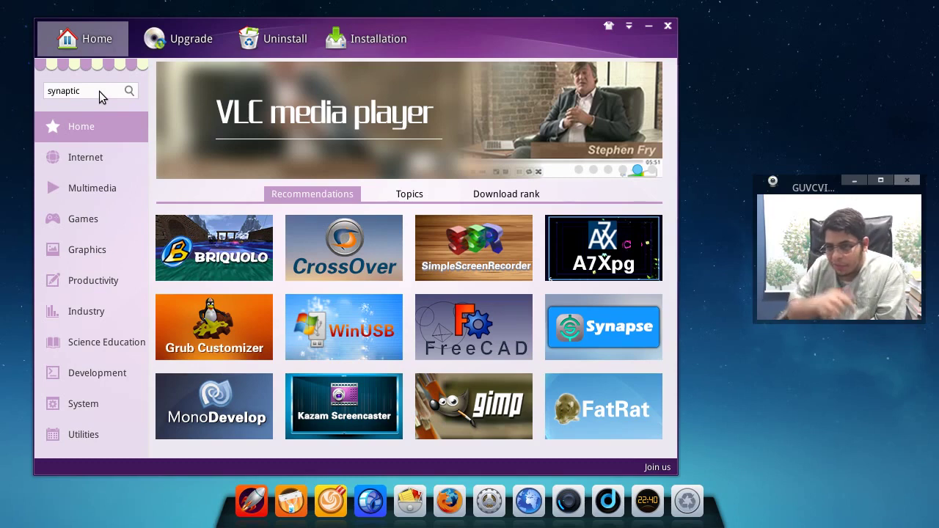
key("Return")
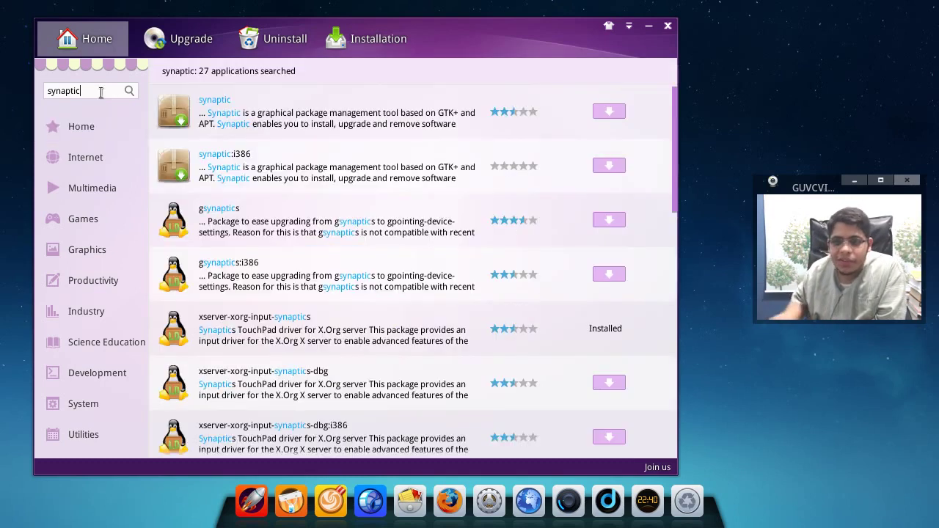
left_click(613, 116)
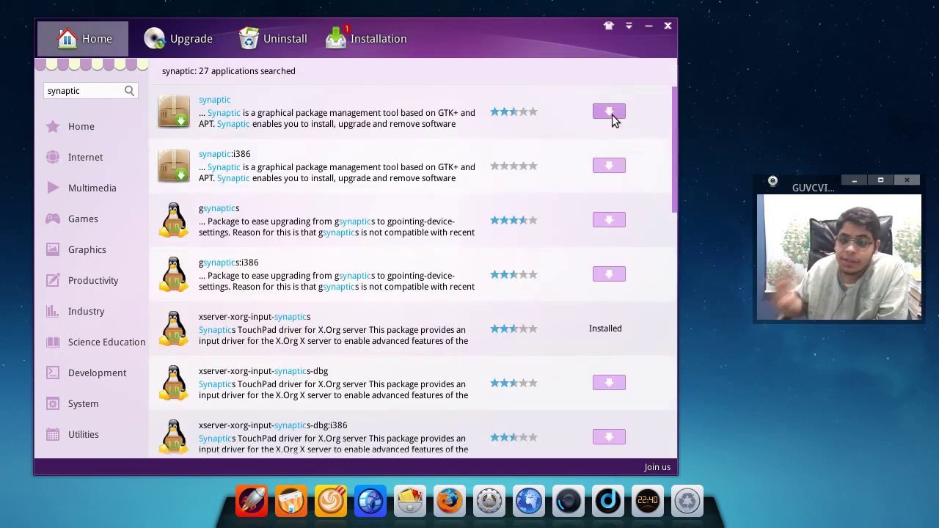
left_click(374, 47)
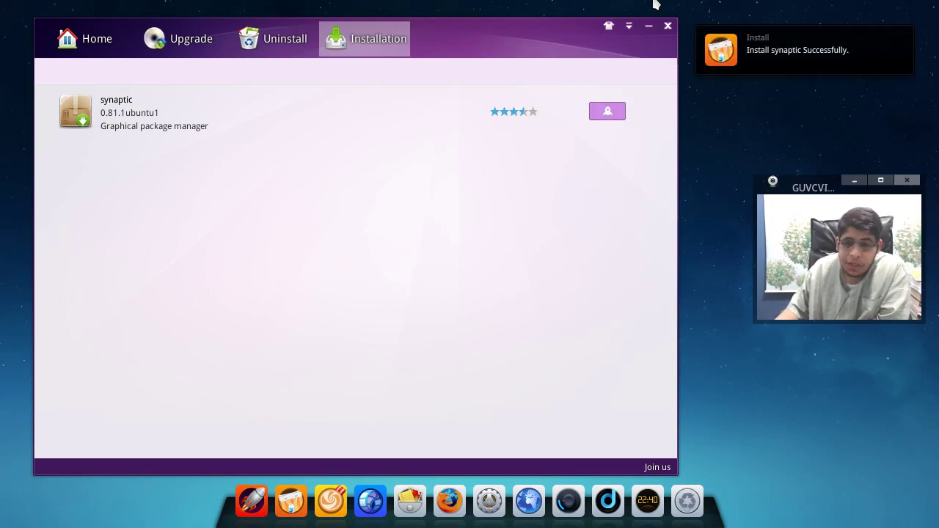
Launch Synaptic Package Manager by authenticating with the account password, and maximize its window without the quick introduction
left_click(518, 113)
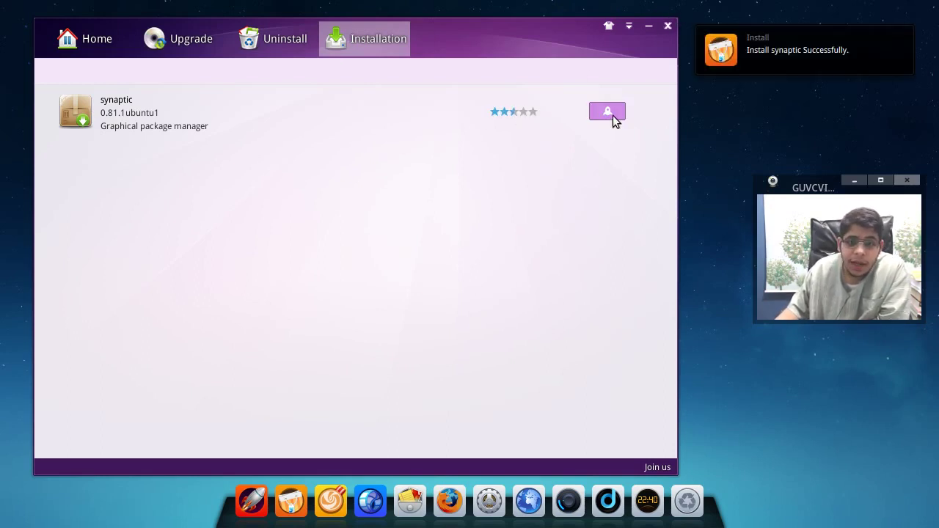
left_click(609, 113)
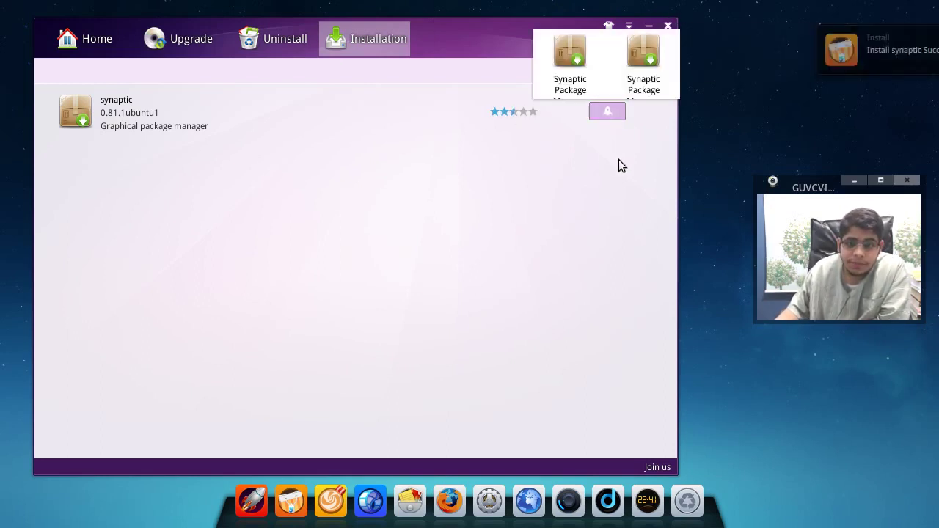
left_click(575, 68)
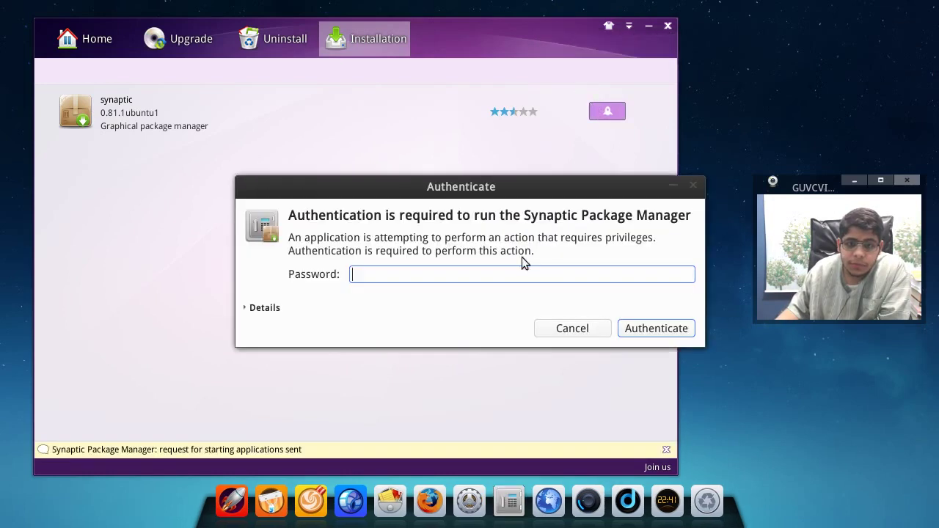
type("*")
key("Return")
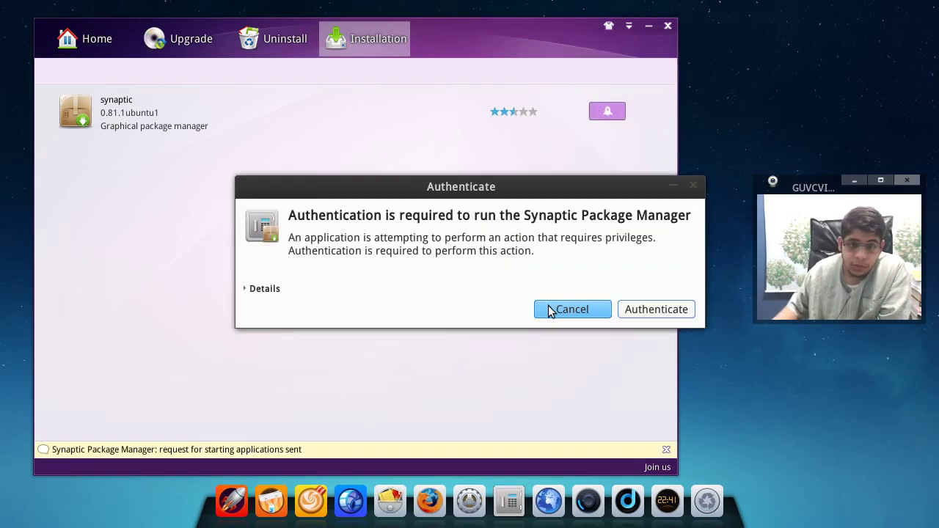
type("****")
key("Return")
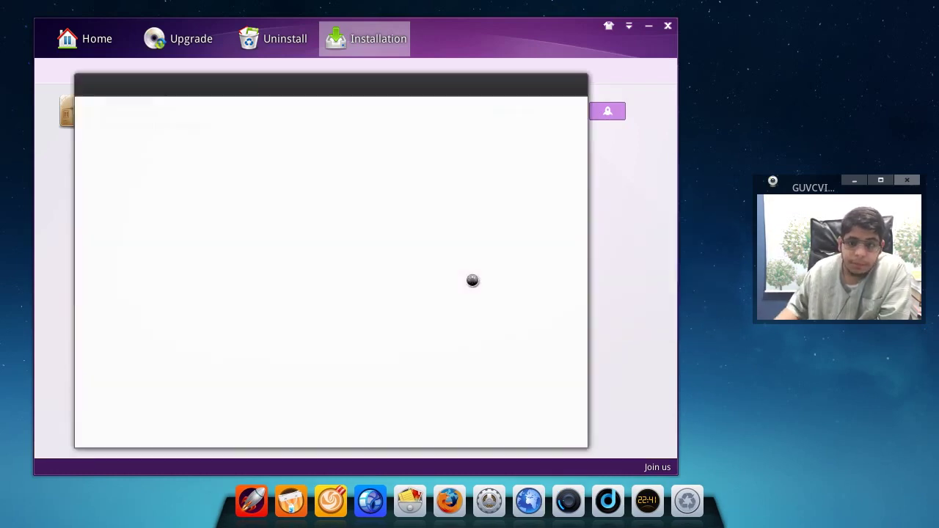
left_click(562, 83)
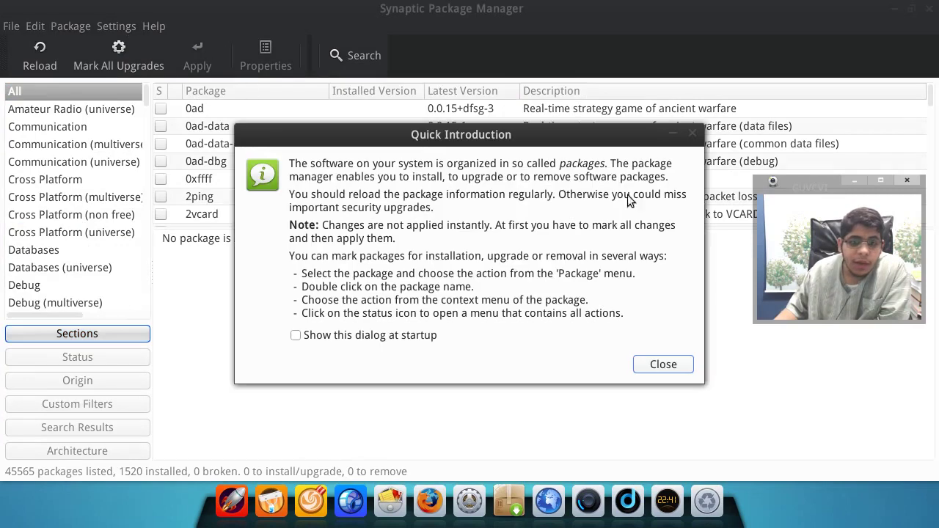
left_click(664, 364)
Review the repositories configured in Synaptic and close the list without changes
left_click(106, 26)
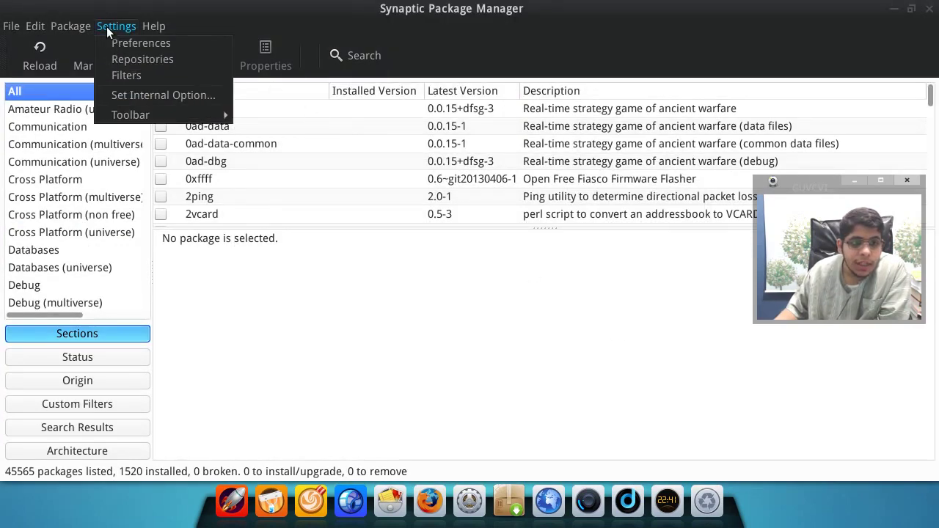
left_click(132, 56)
scroll(504, 198, "down", 5)
scroll(504, 198, "up", 5)
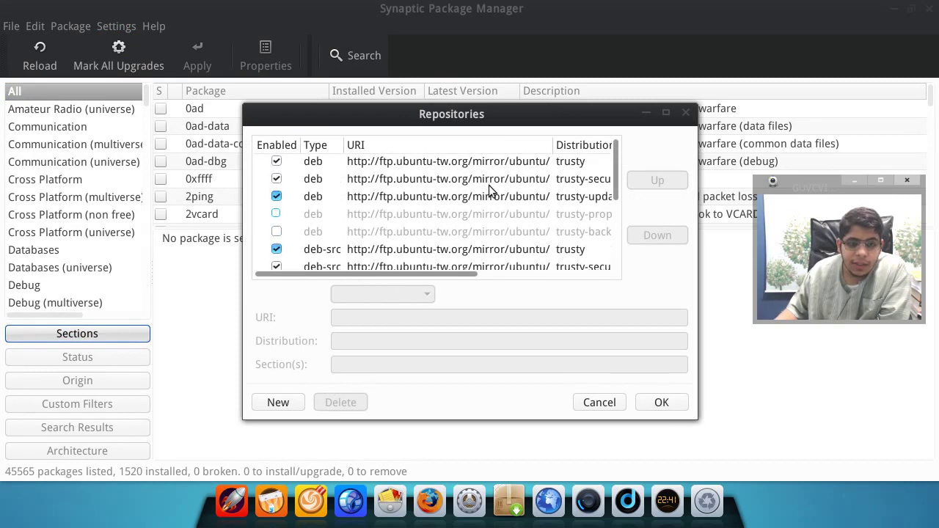
left_click(686, 116)
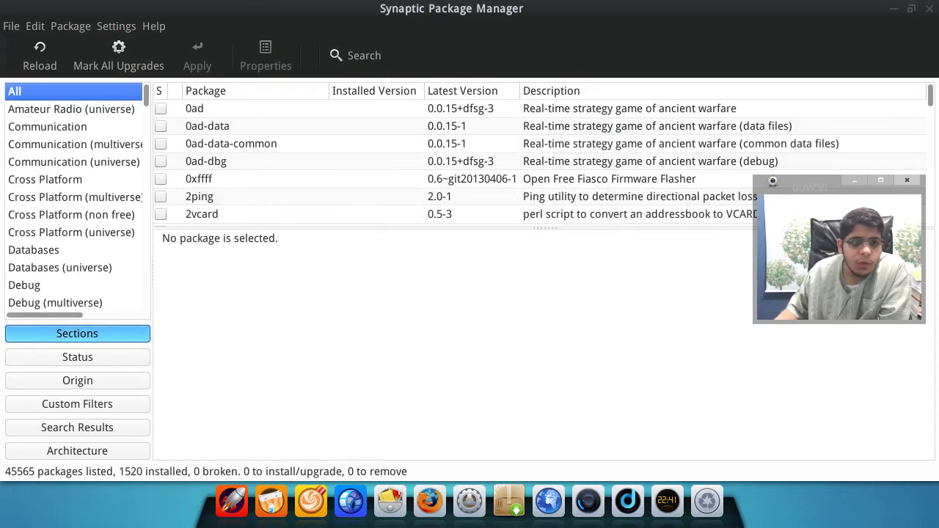
Review Synaptic's general, column and font, color, file, network and distribution preferences, and close them without changes
left_click(114, 28)
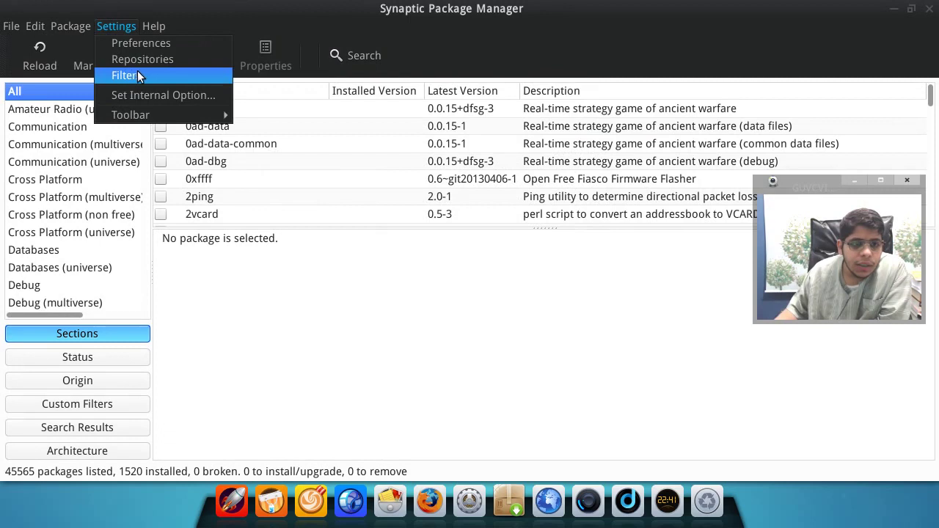
left_click(151, 45)
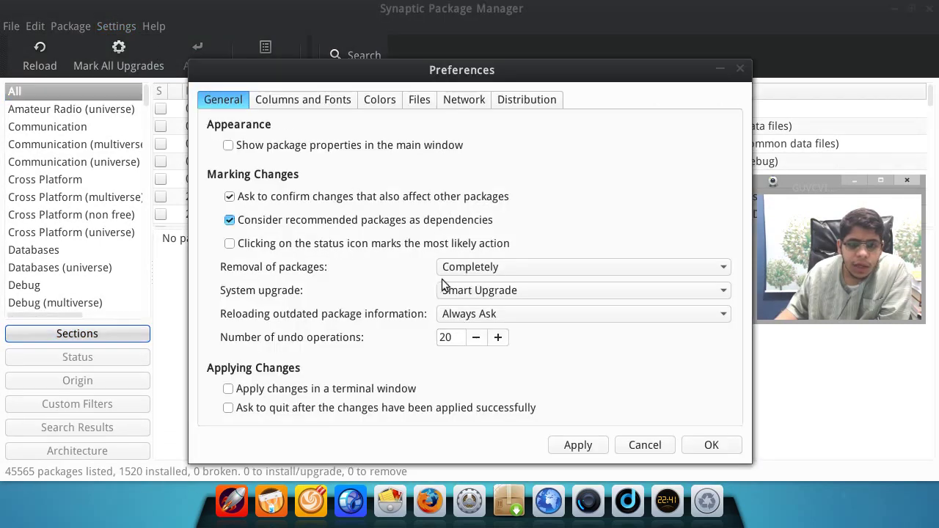
left_click(446, 99)
left_click(530, 96)
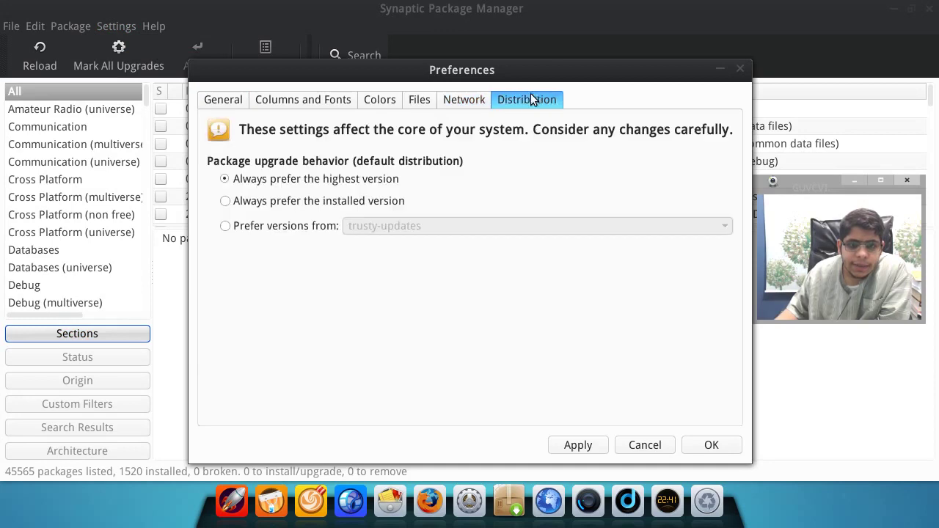
left_click(424, 100)
left_click(381, 100)
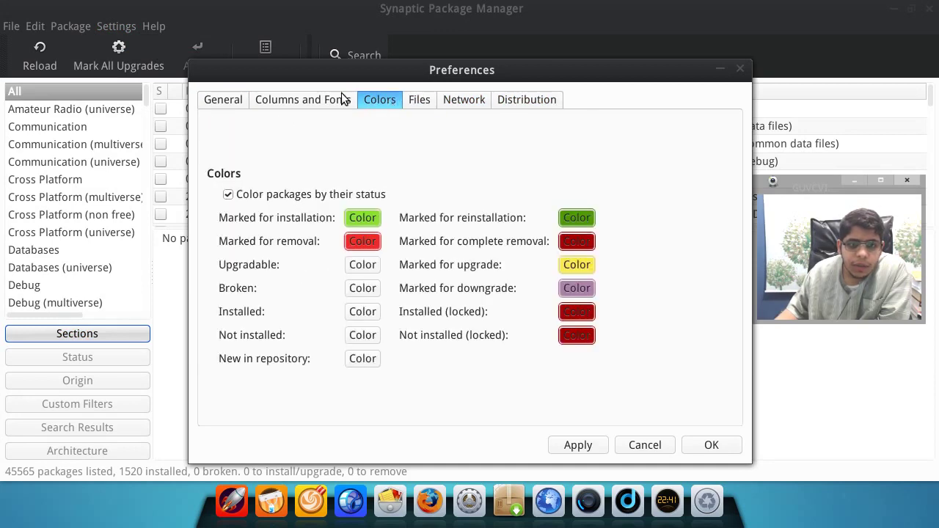
left_click(308, 100)
left_click(219, 107)
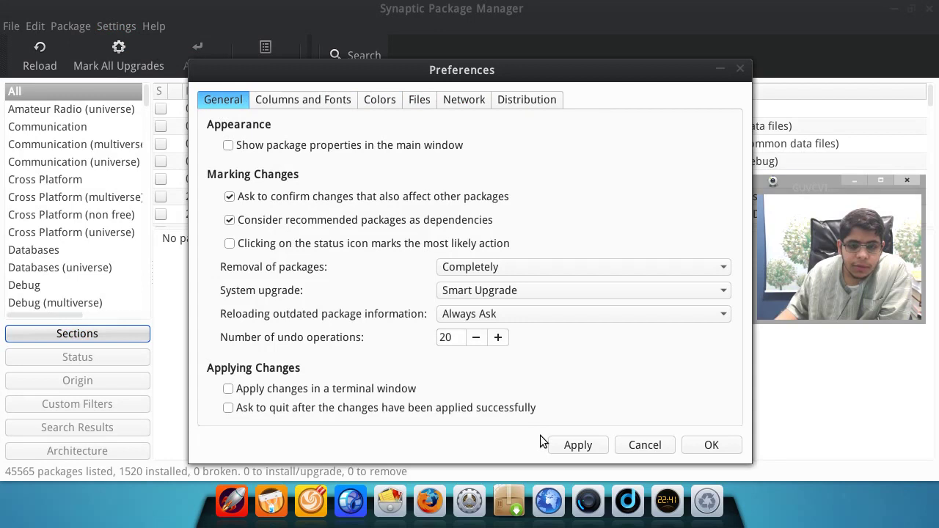
left_click(632, 449)
Check the list of enabled software repositories again and dismiss it without saving
left_click(116, 25)
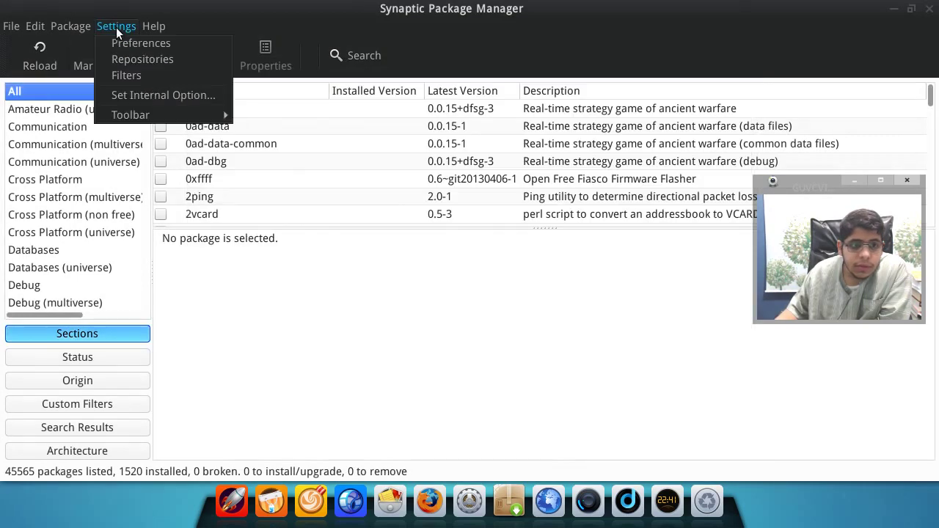
left_click(120, 58)
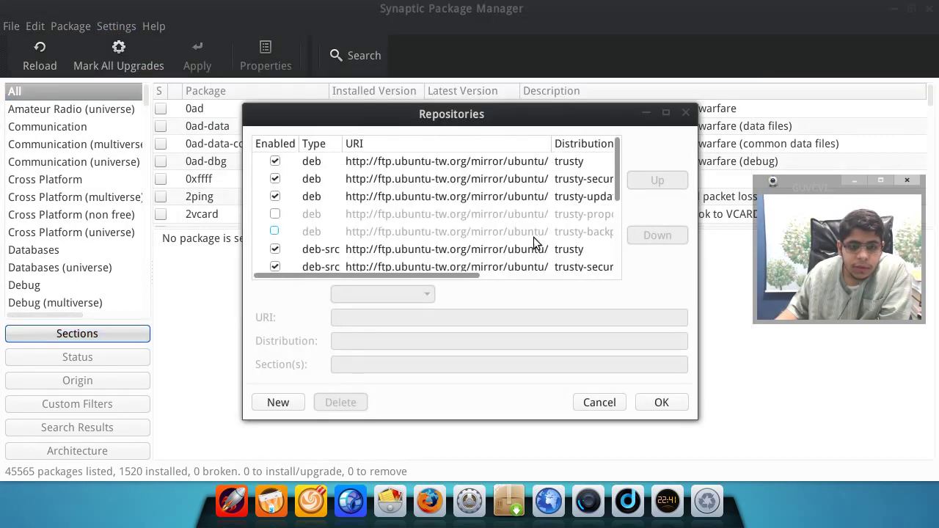
left_click(600, 403)
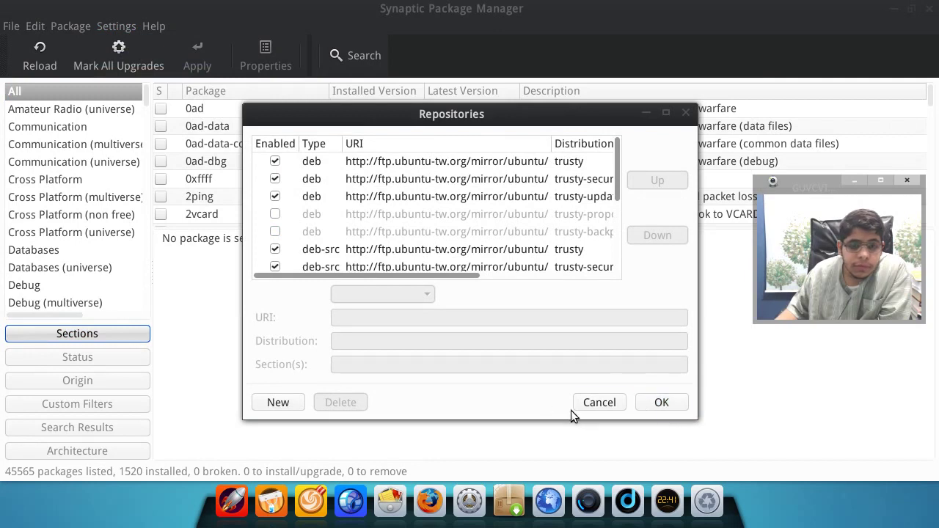
left_click(83, 28)
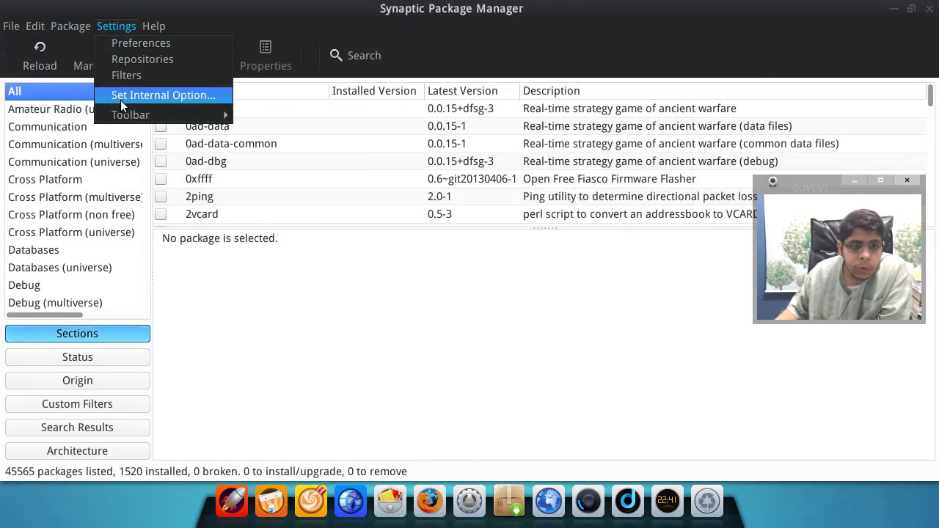
mouse_move(33, 28)
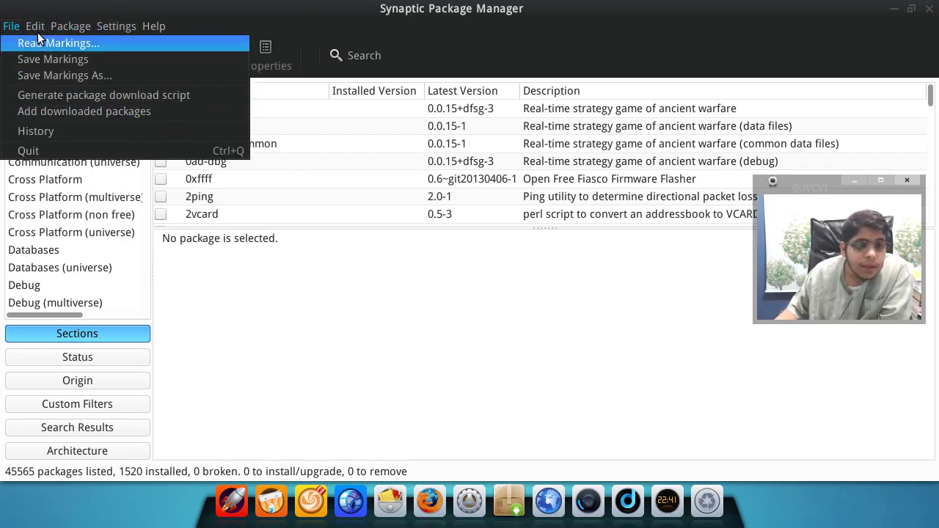
mouse_move(70, 27)
left_click(719, 13)
left_click(911, 9)
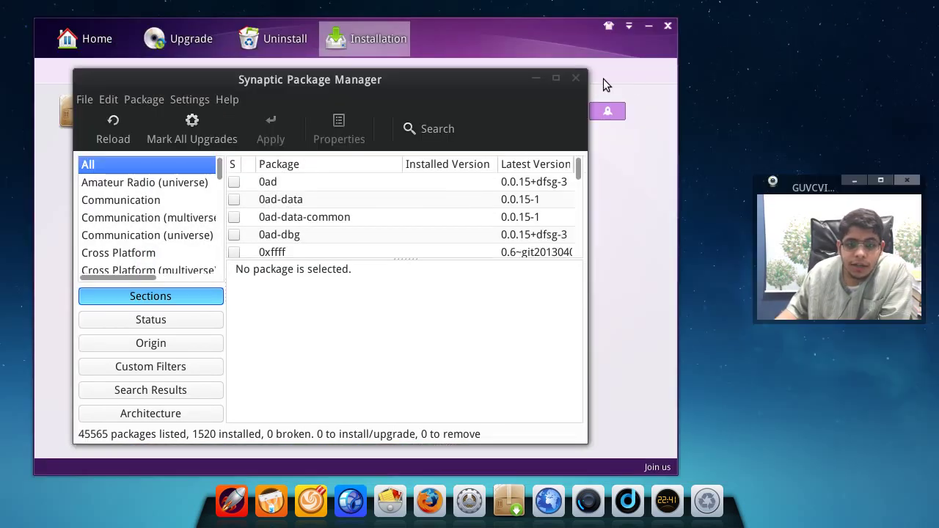
left_click(562, 80)
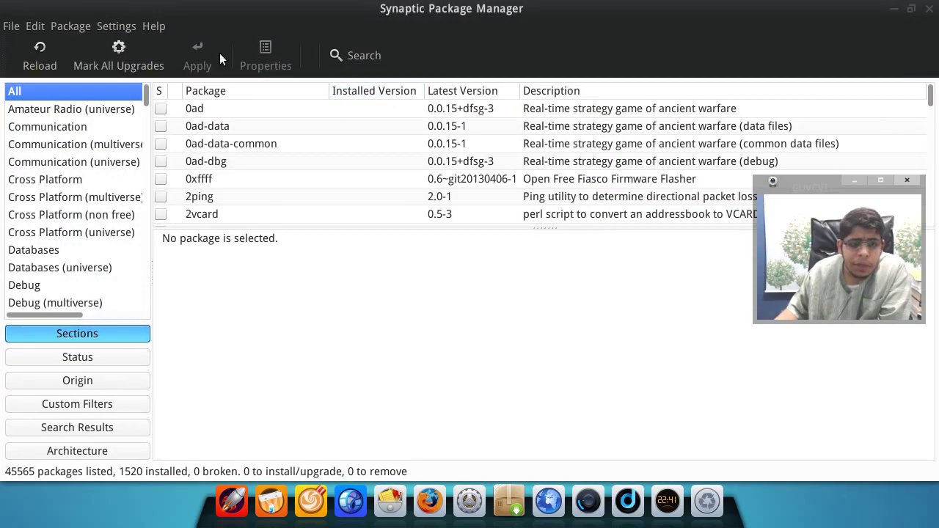
Search package names and descriptions for "vrms" and show the vrms package's details
left_click(351, 56)
type("vrms")
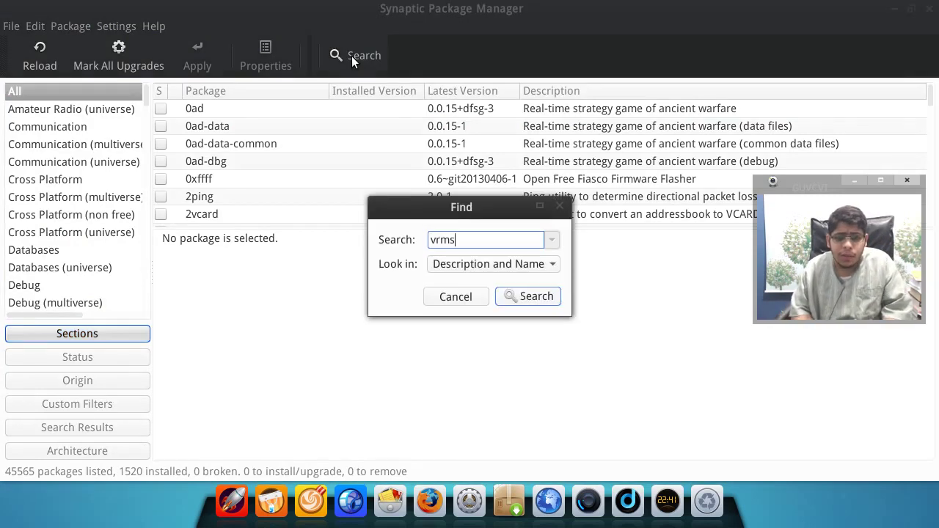
key("Return")
left_click(198, 114)
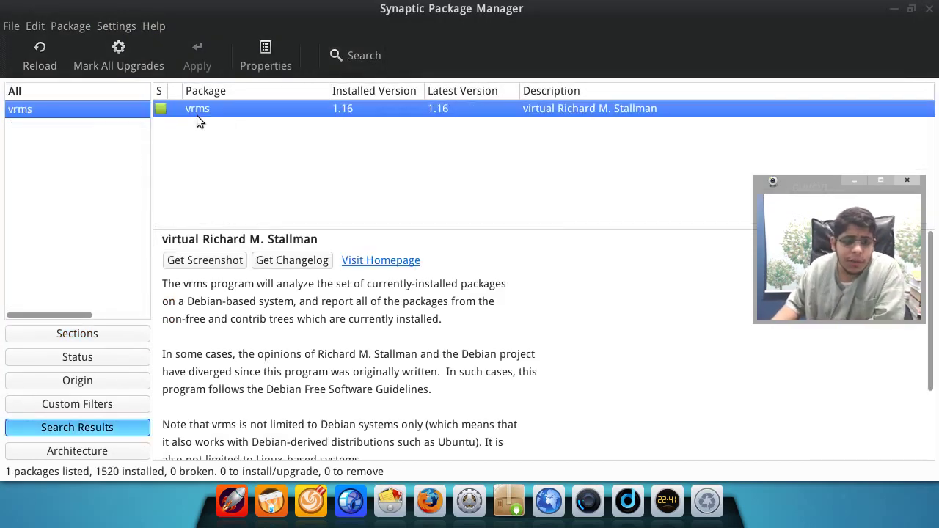
Close Synaptic Package Manager and the Deepin Store to return to the empty desktop
left_click(928, 11)
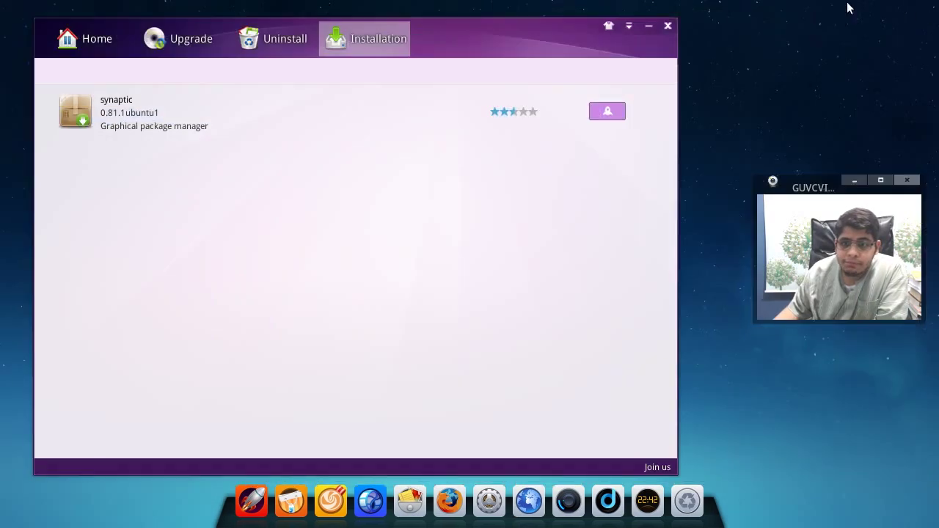
left_click(668, 27)
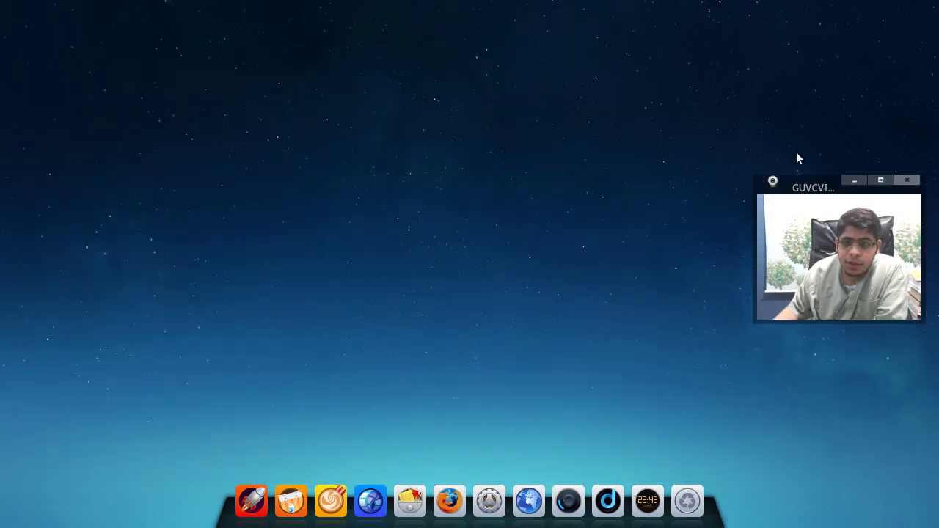